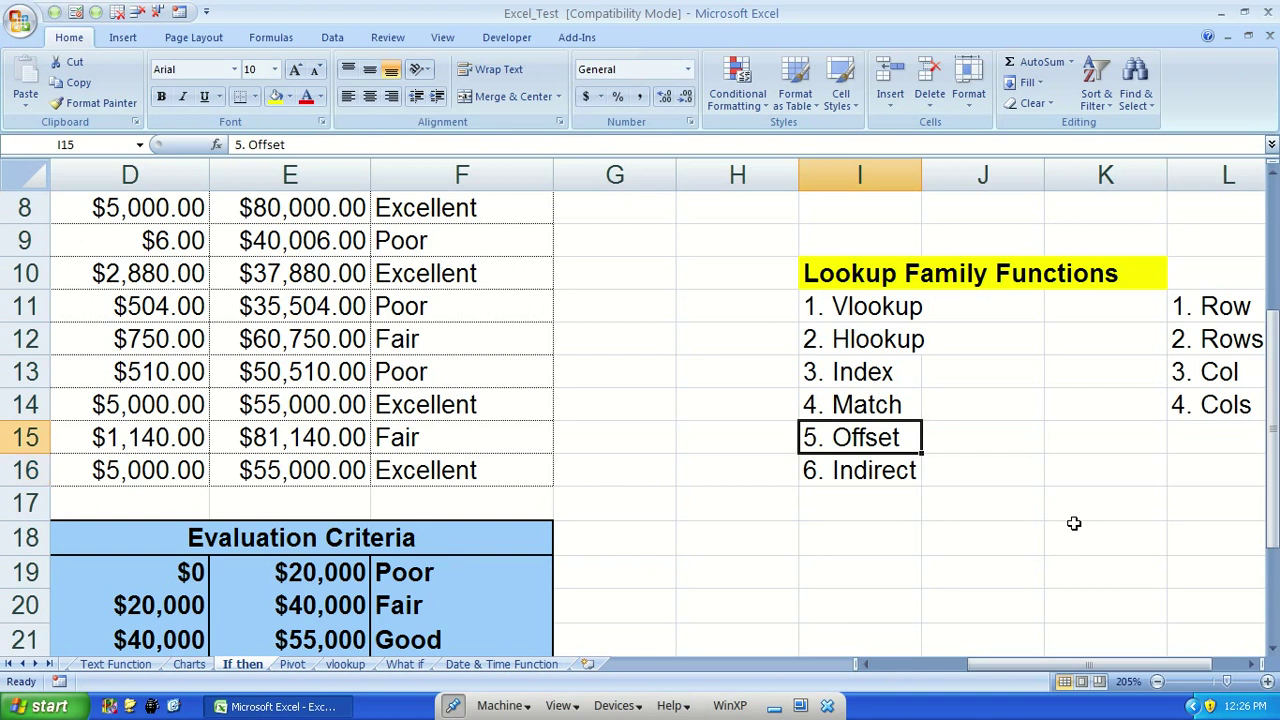
Review the list of lookup family functions beside the salary table on the If then sheet
key(Down)
key(Down)
key(Down)
key(Down)
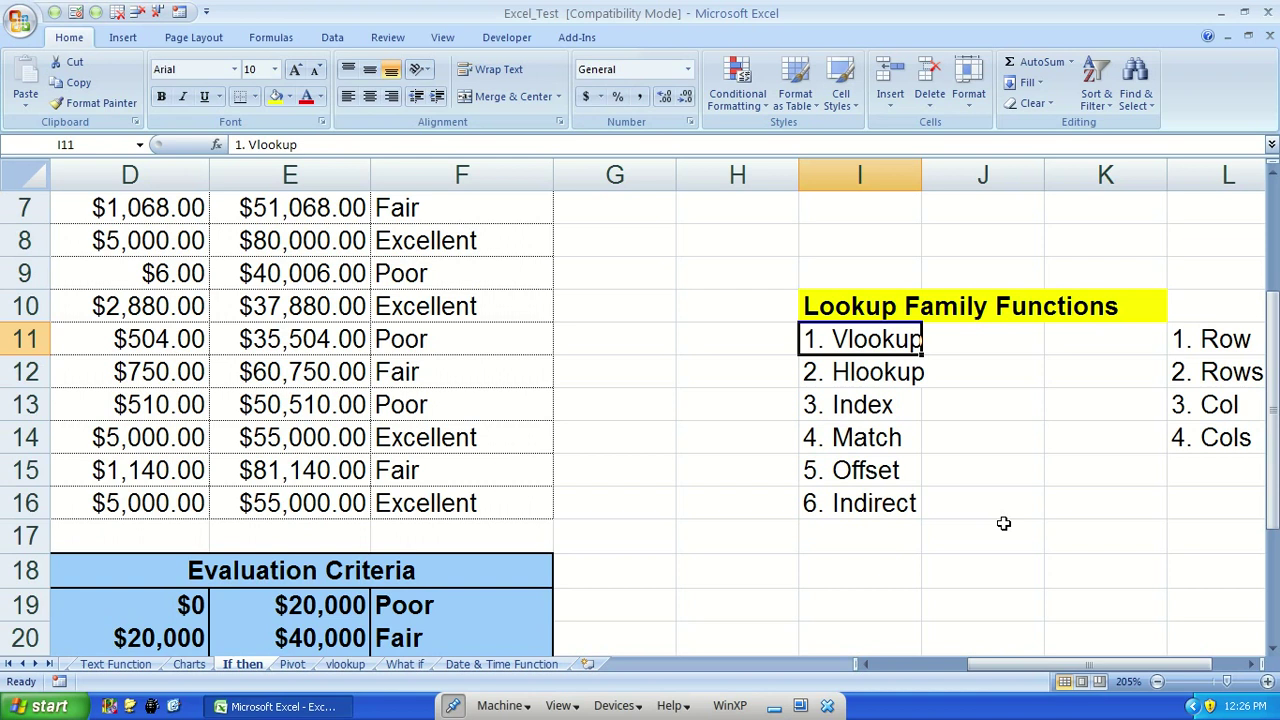
scroll(1004, 523, down, 3)
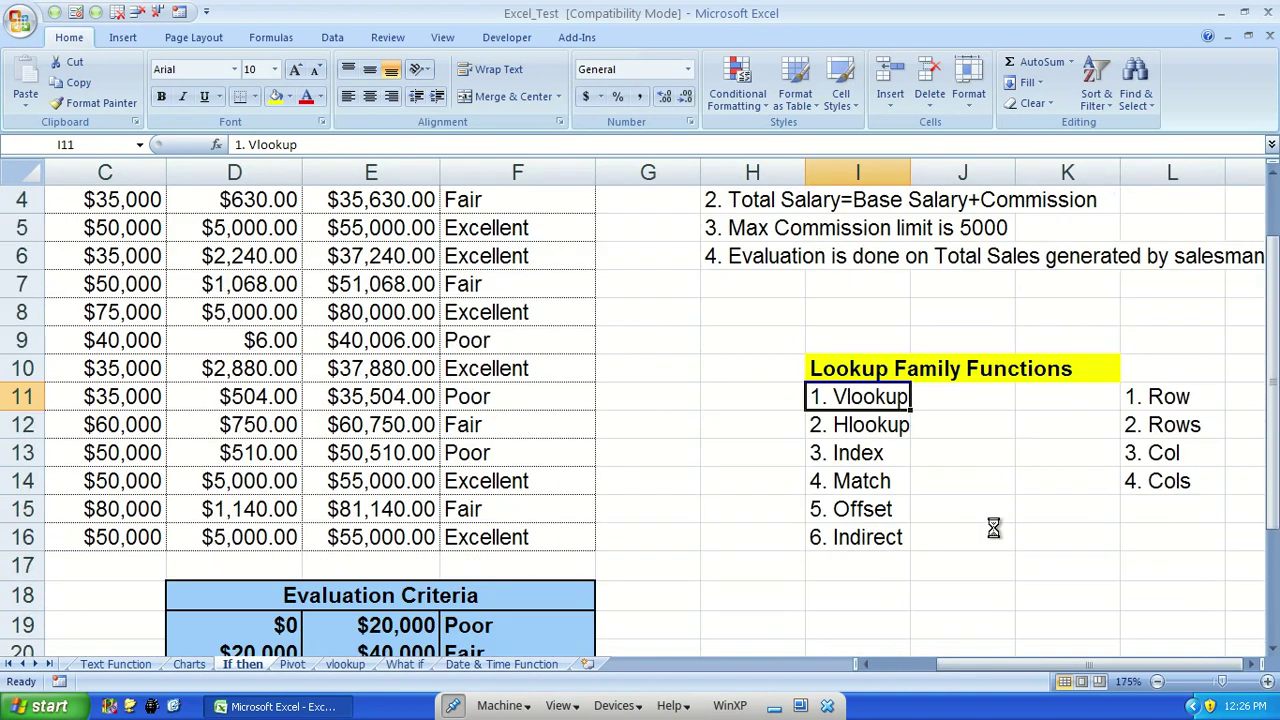
scroll(993, 527, down, 3)
scroll(790, 480, up, 2)
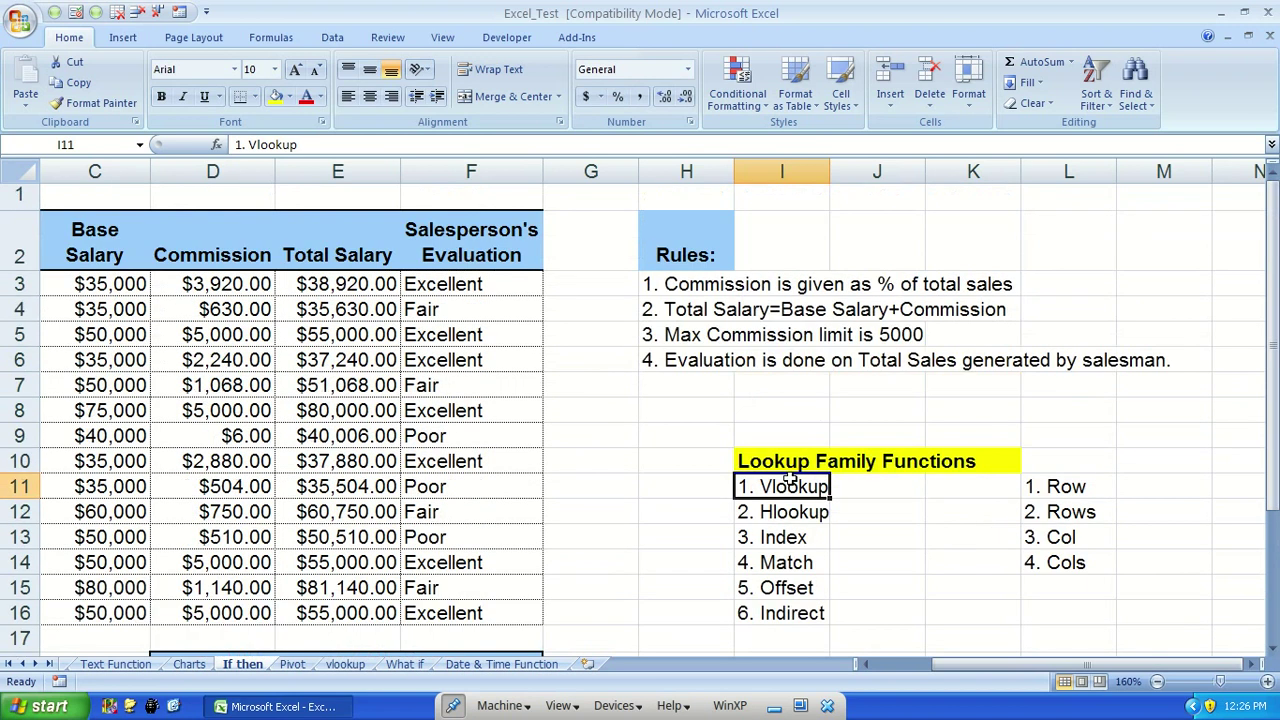
scroll(790, 480, down, 2)
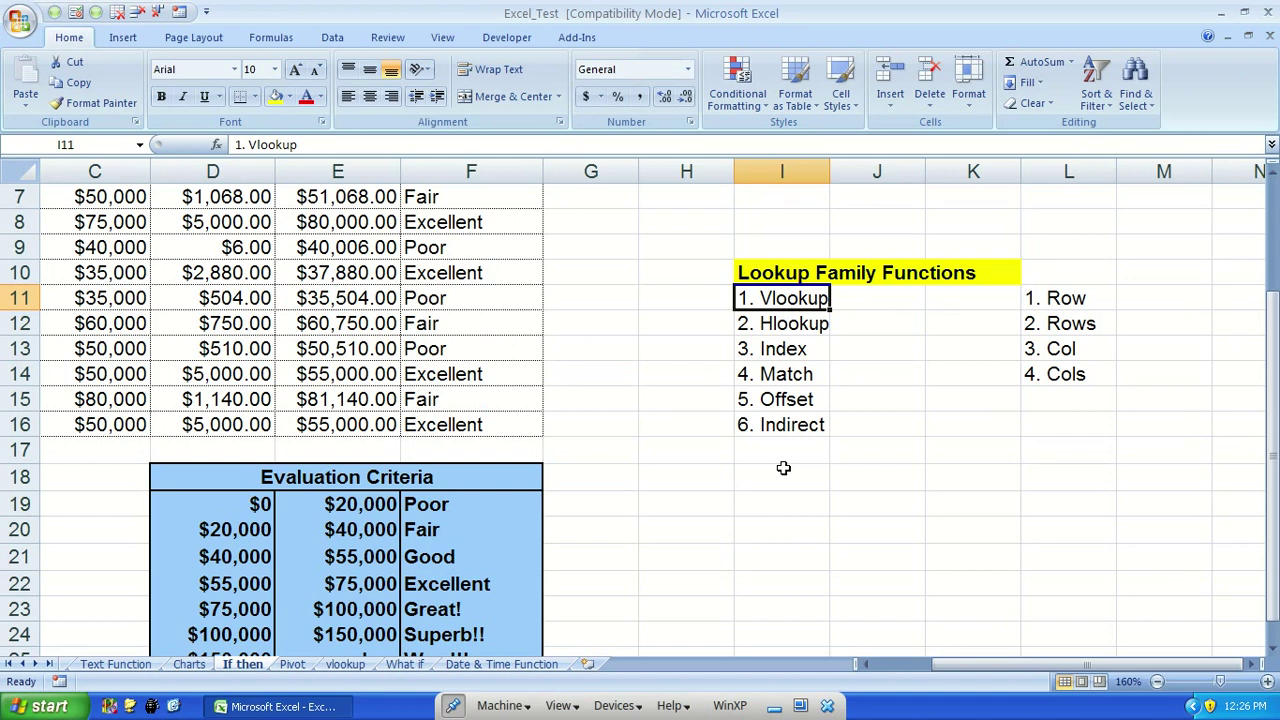
scroll(846, 518, down, 3)
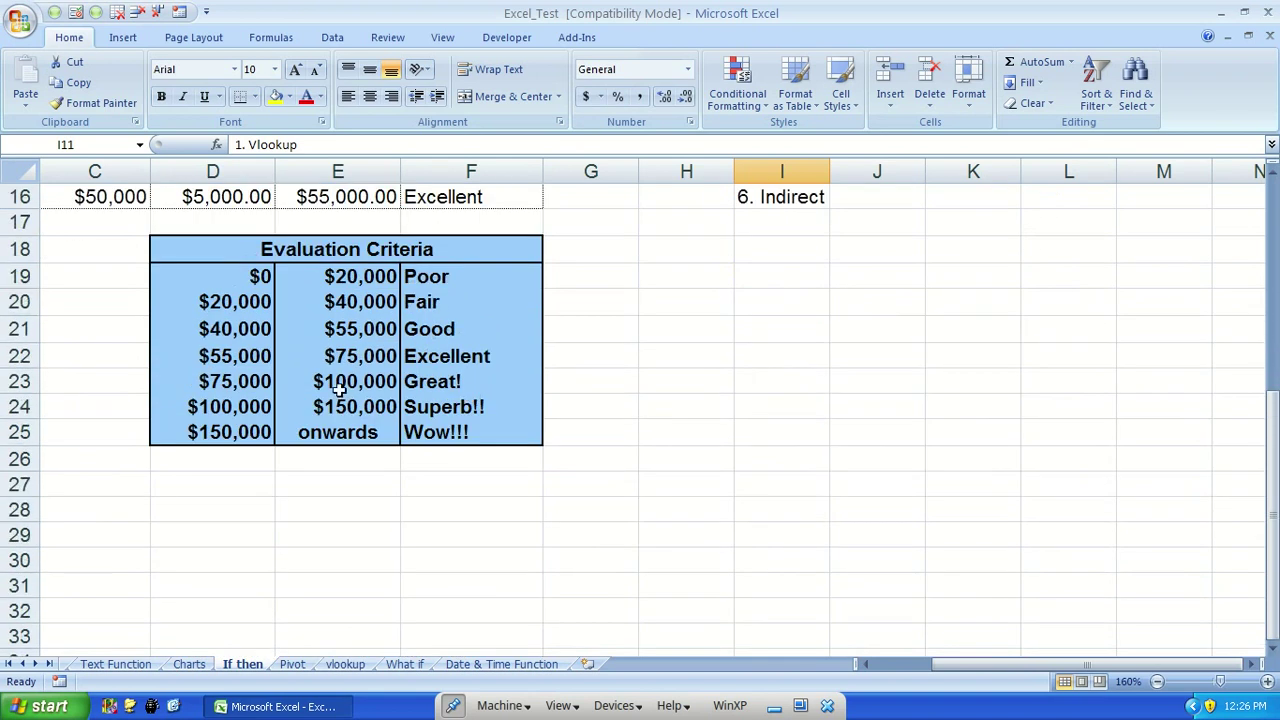
Examine the first salesperson's total sales and nested IF evaluation formula in F3 against the bands in the Evaluation Criteria table
click(246, 277)
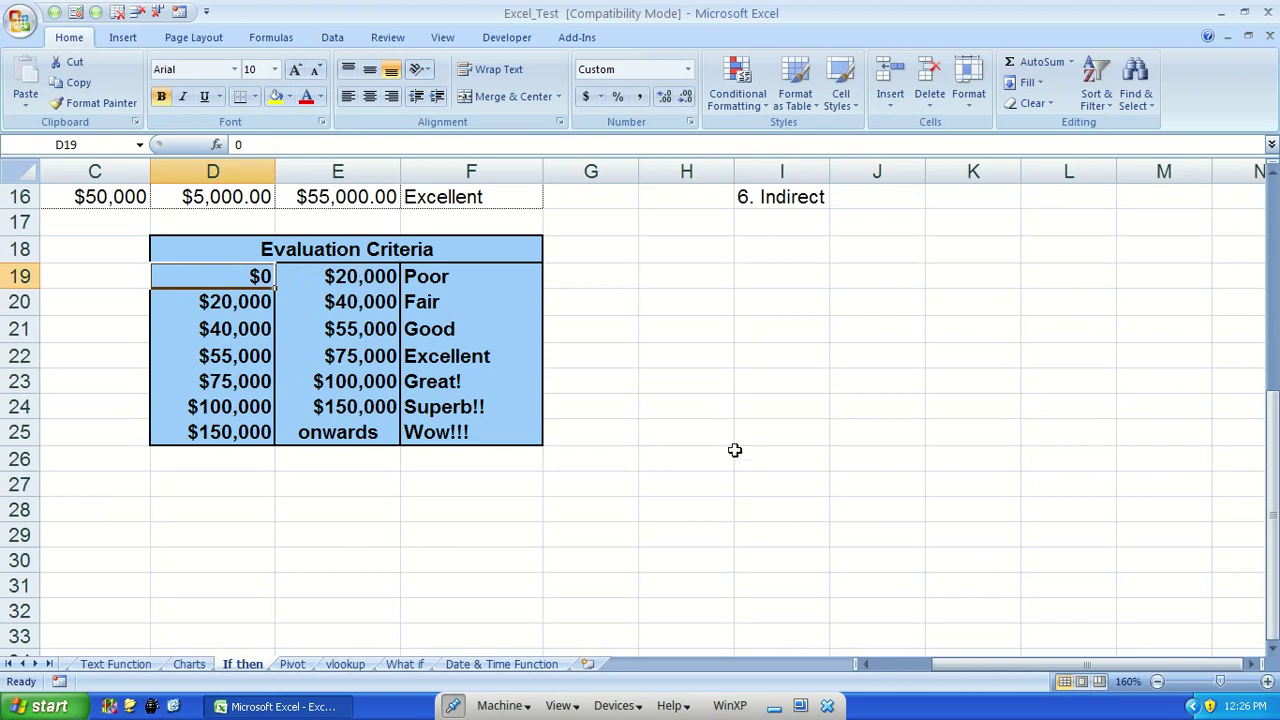
ctrl+scroll(735, 461, down, 2)
scroll(735, 461, up, 1)
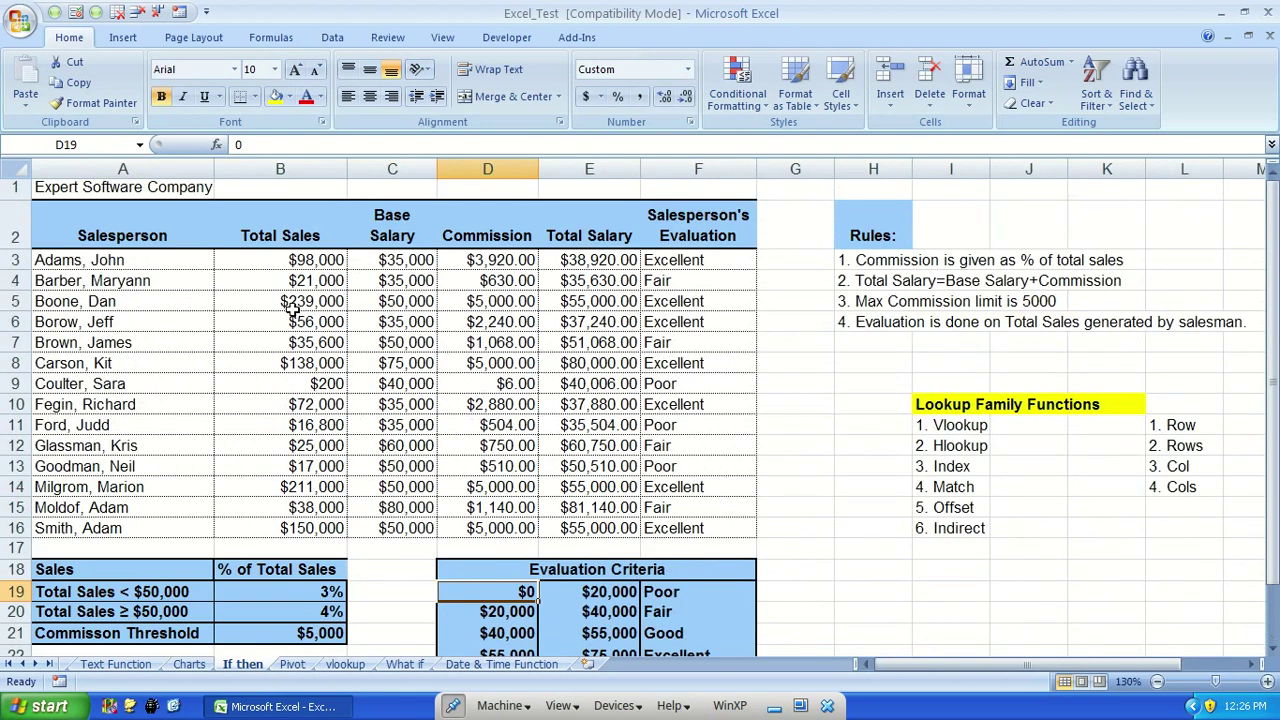
click(121, 276)
click(303, 264)
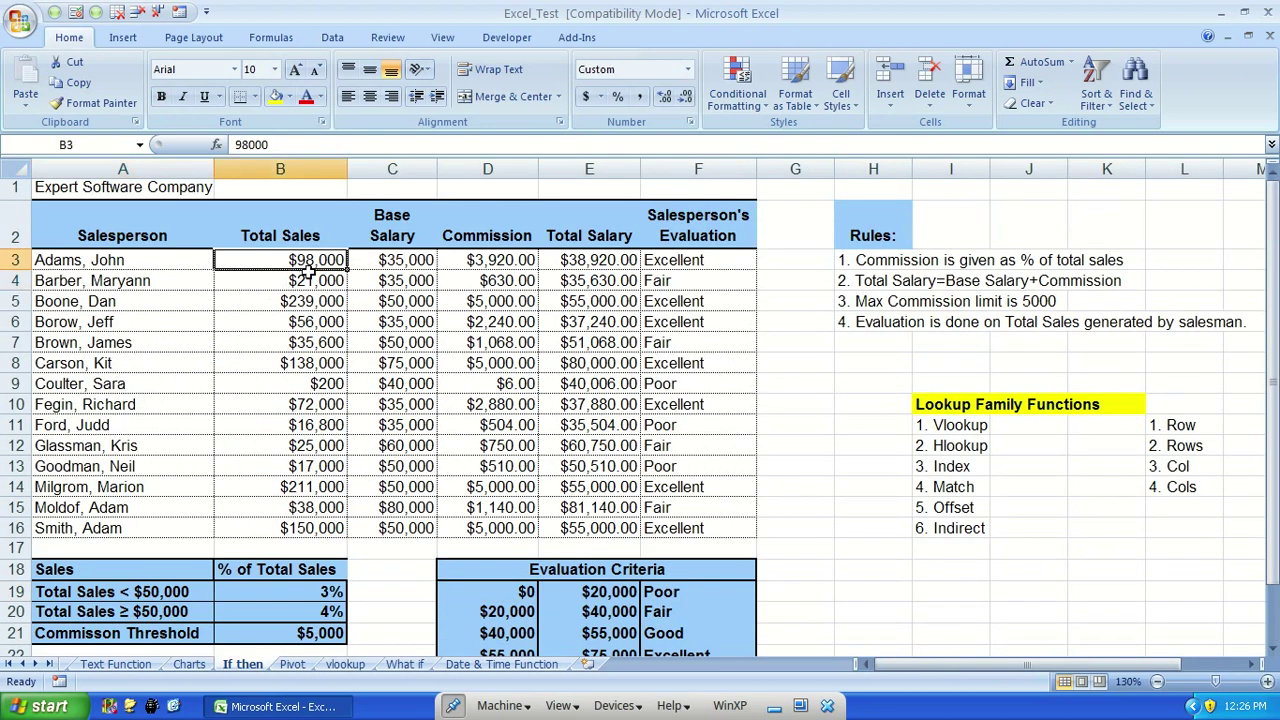
click(702, 260)
scroll(766, 468, down, 2)
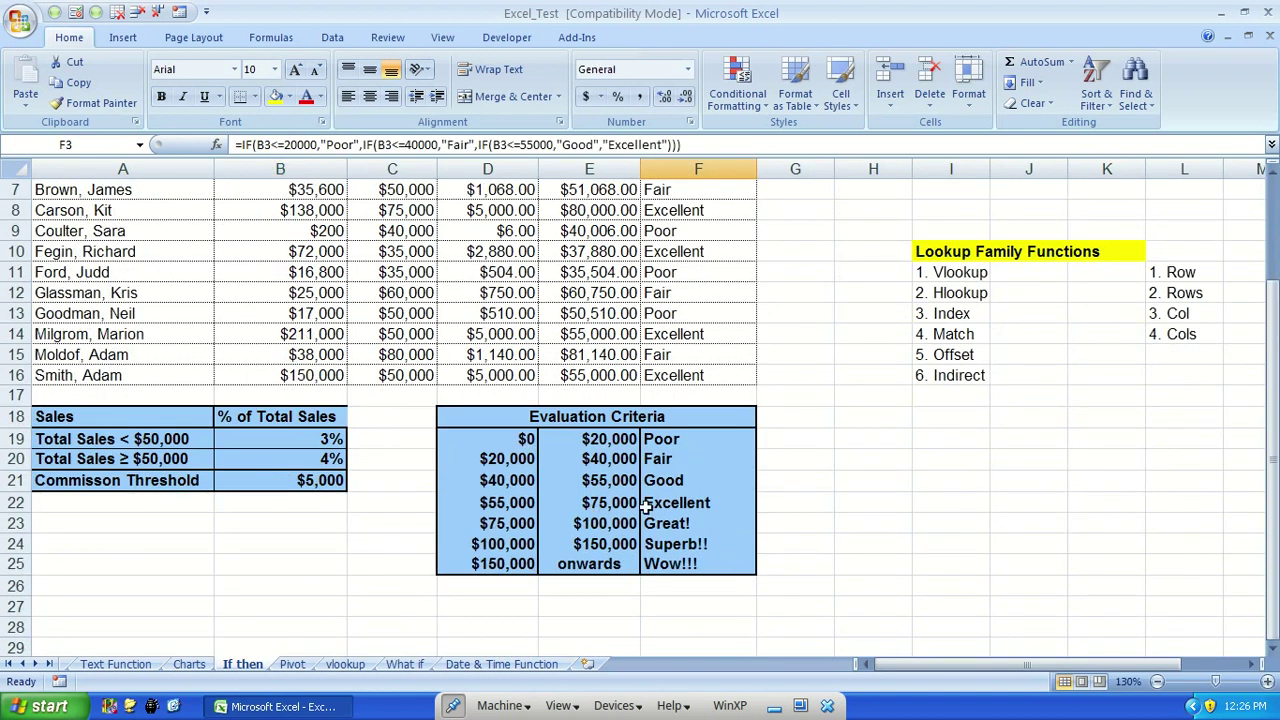
click(688, 502)
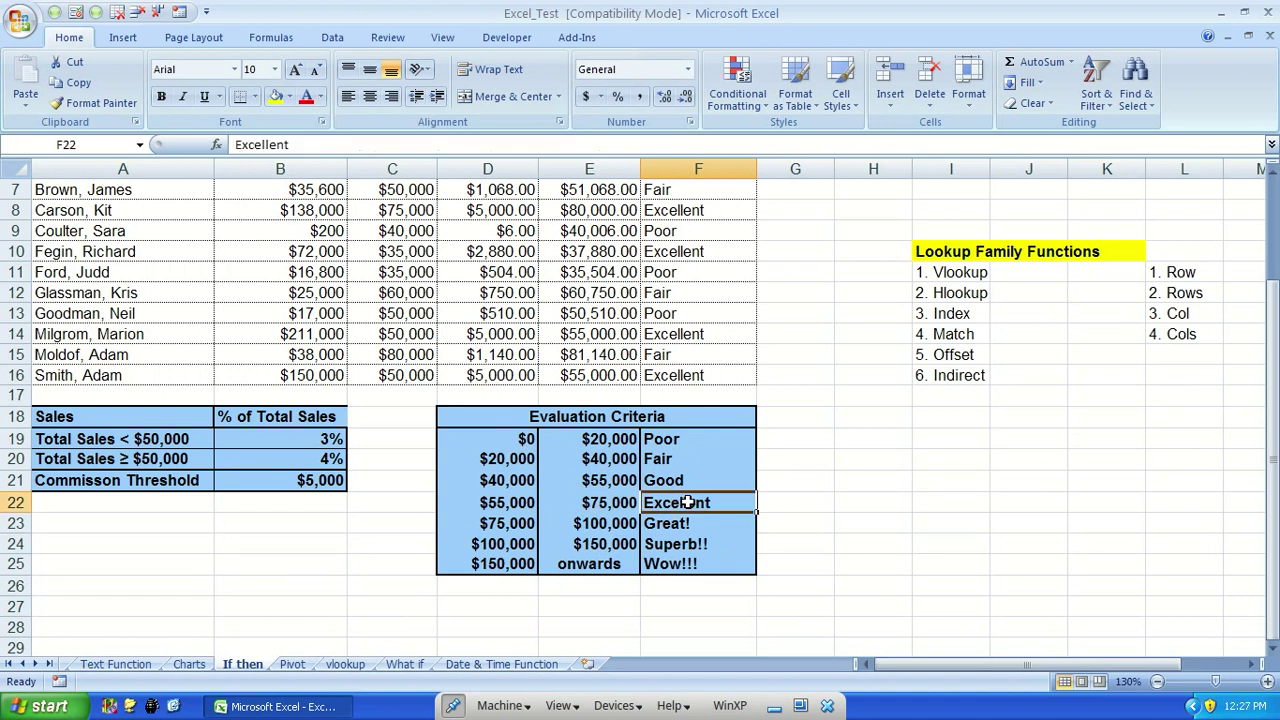
click(680, 437)
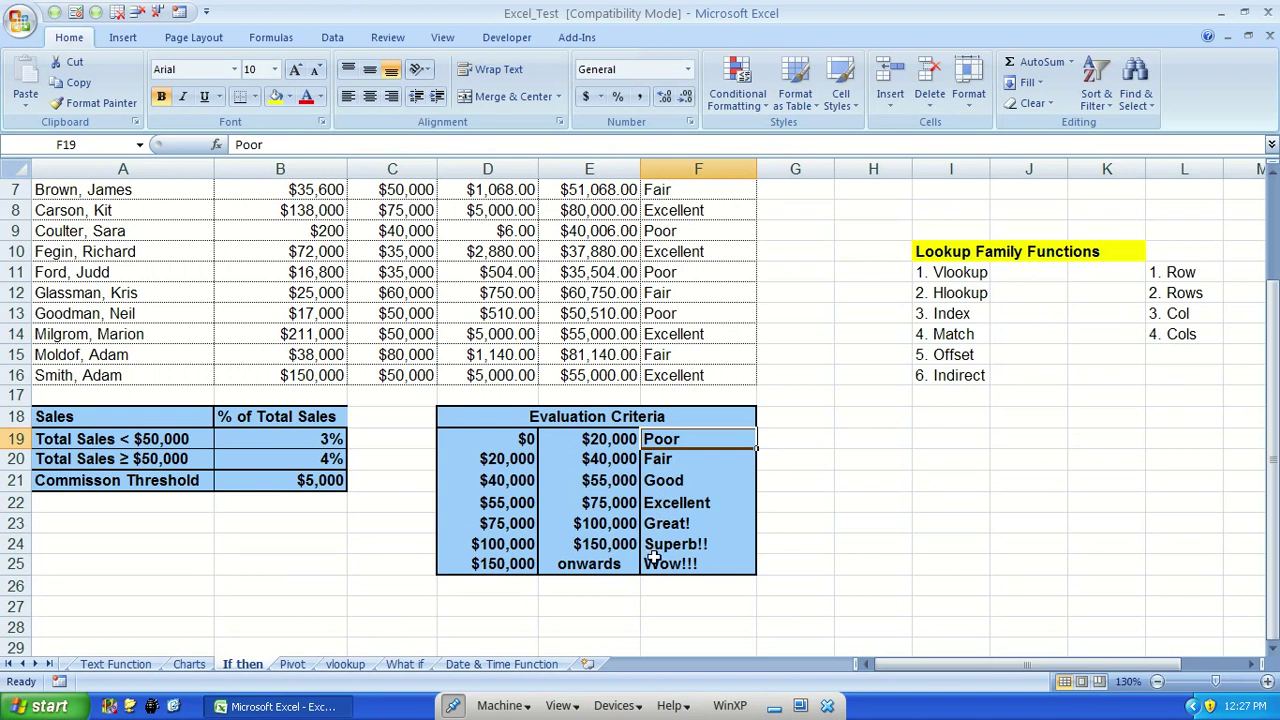
scroll(745, 495, up, 2)
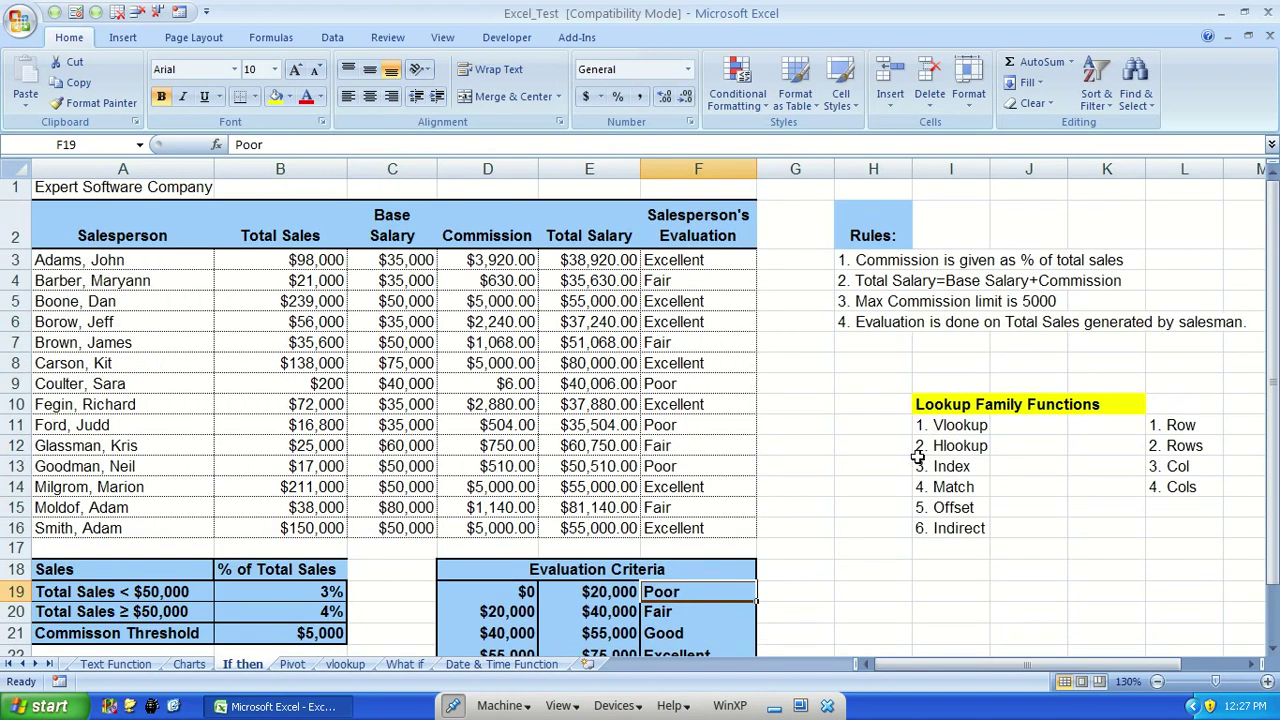
Minimize the ribbon so the salary table and the whole Evaluation Criteria table fit on screen together
click(958, 425)
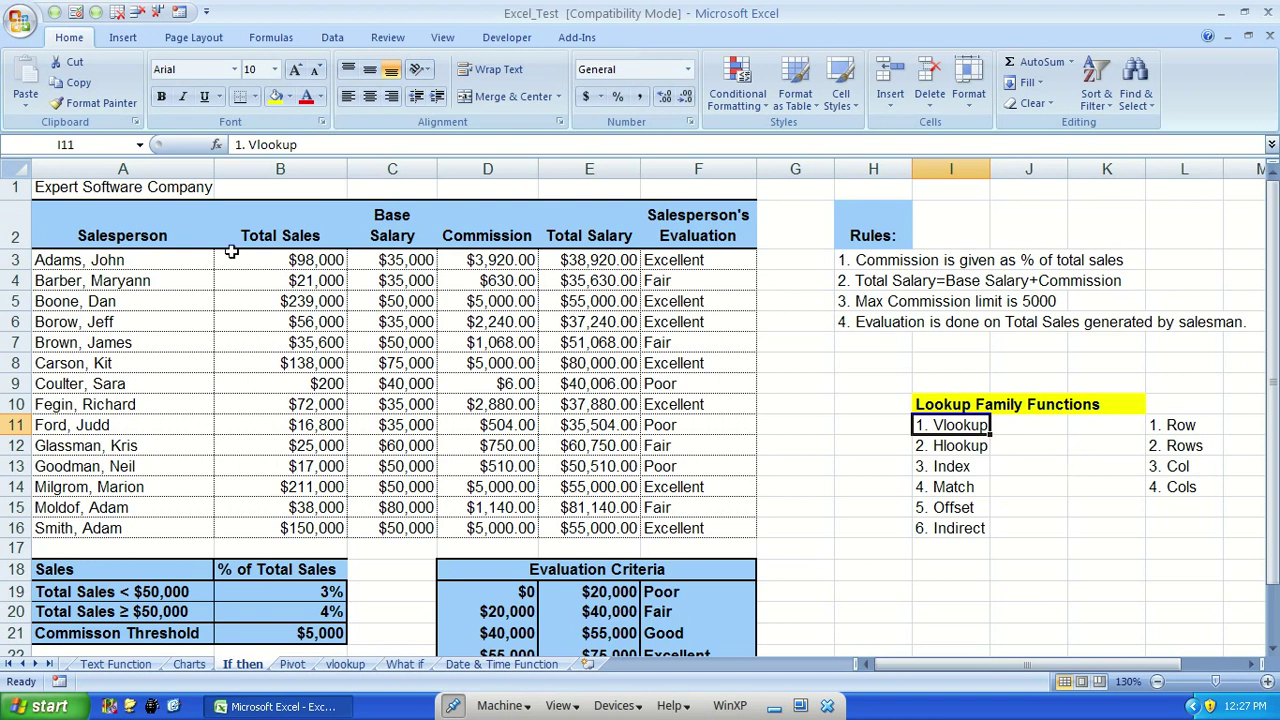
click(95, 259)
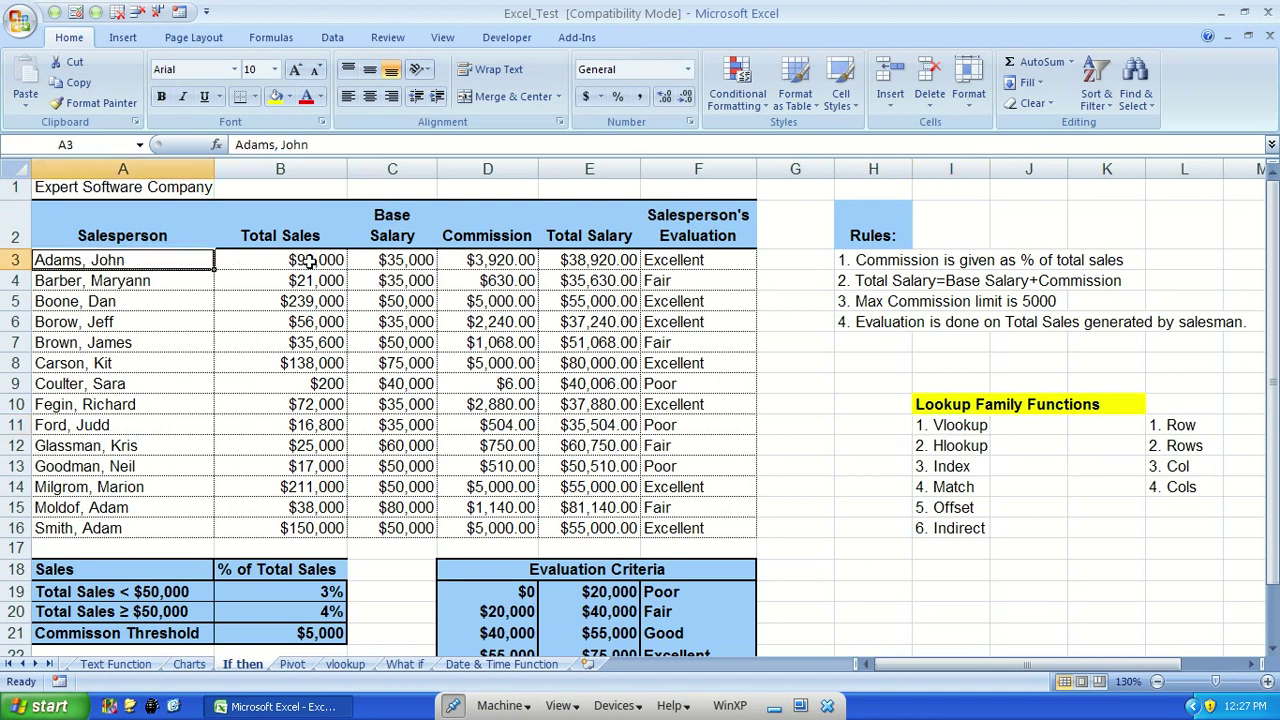
click(306, 262)
scroll(482, 385, down, 4)
scroll(603, 486, up, 4)
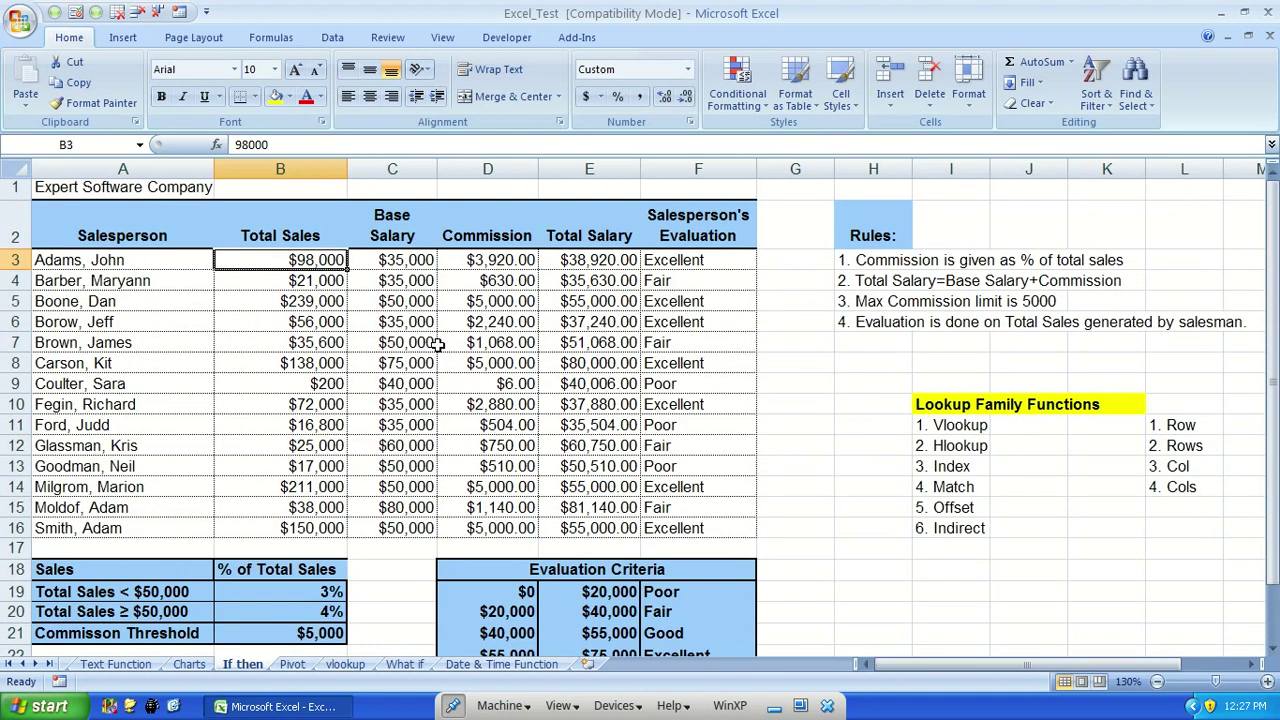
key(ctrl+F1)
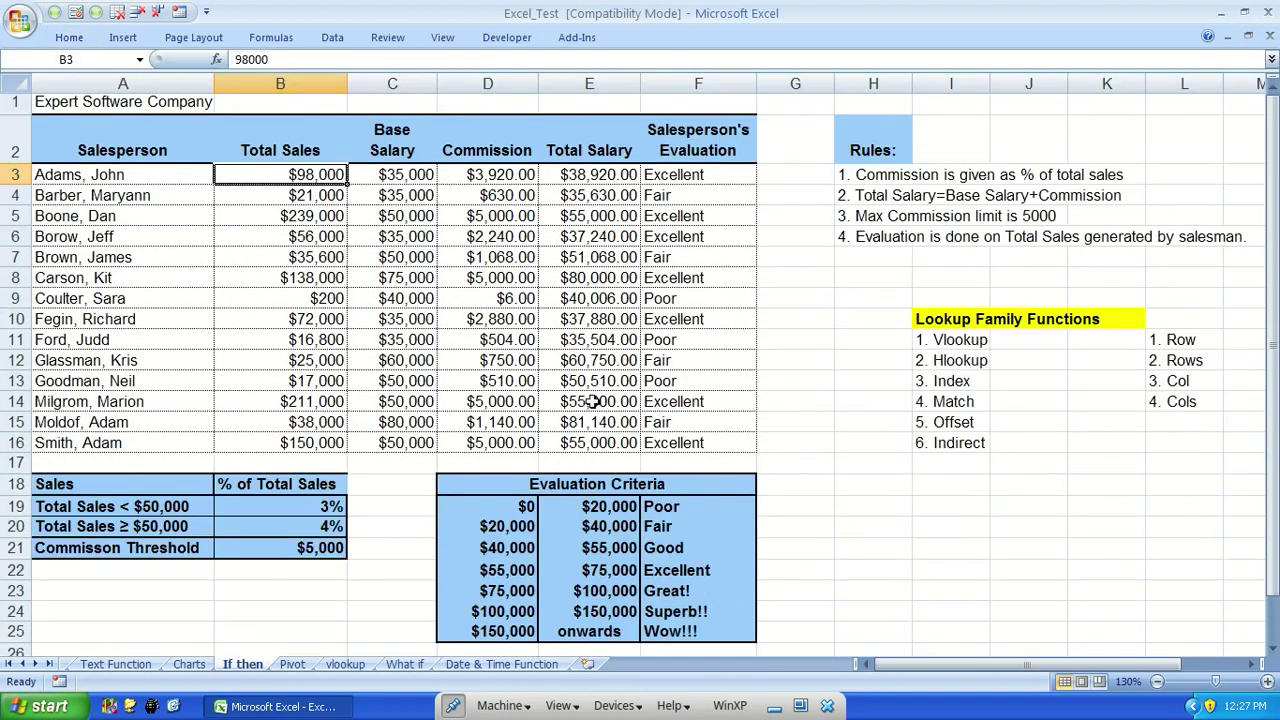
Examine which Evaluation Criteria row applies to the first salesperson's total sales in B3
drag(492, 594, 668, 592)
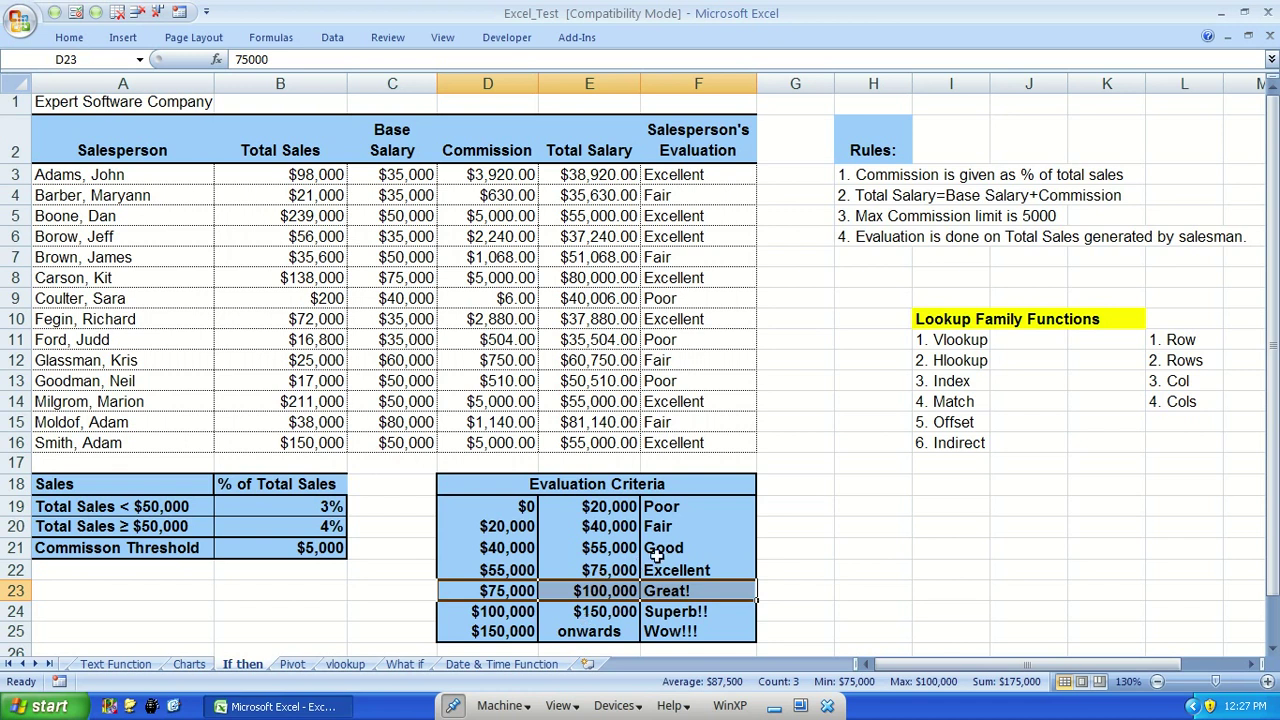
drag(678, 507, 520, 565)
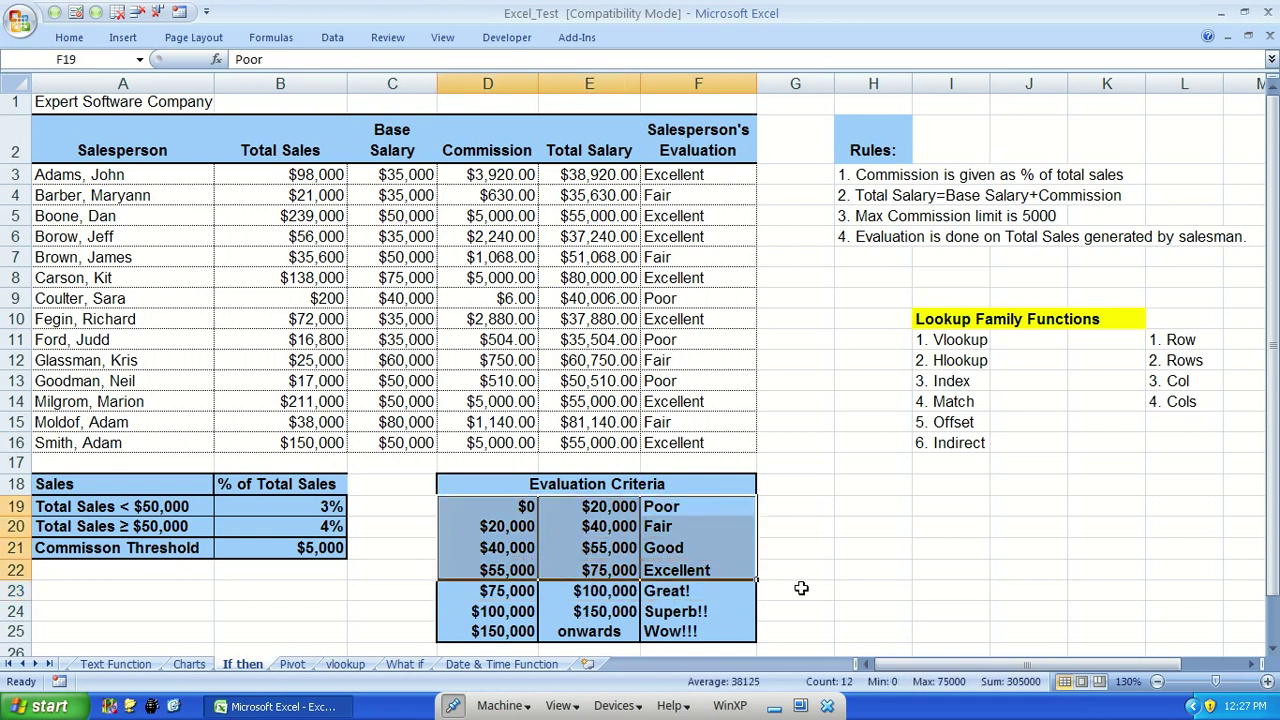
click(688, 594)
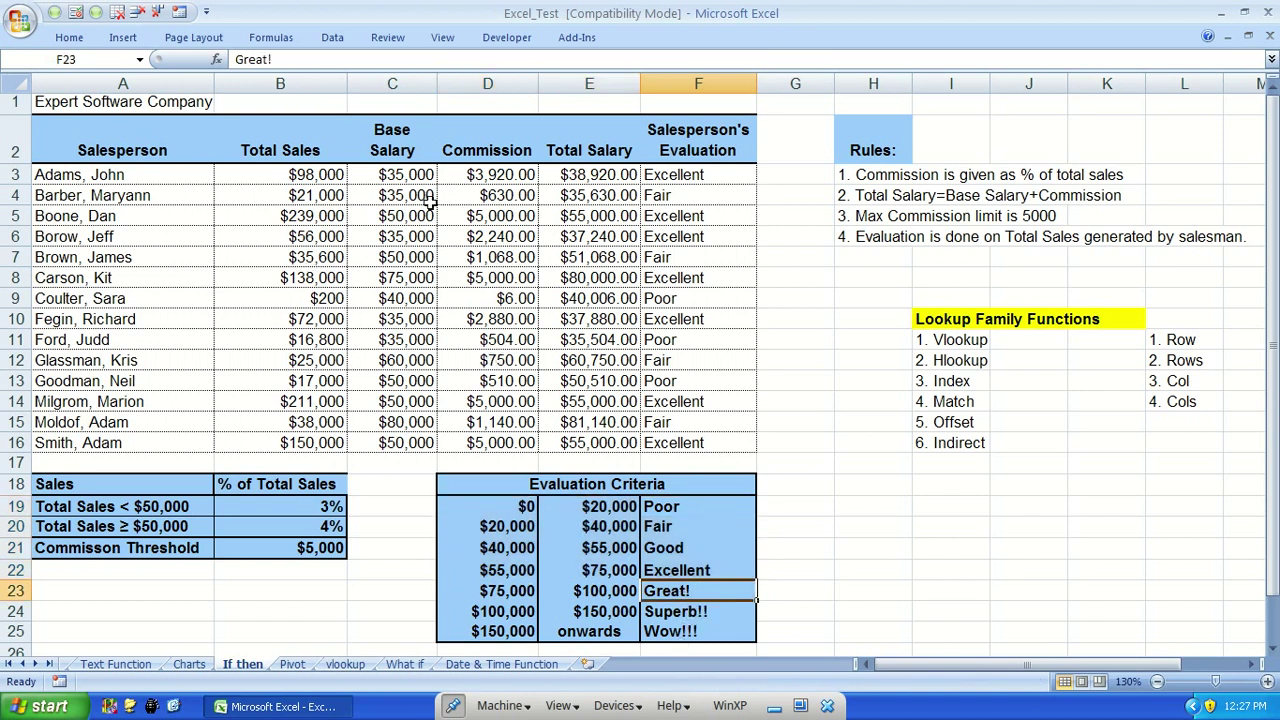
click(307, 174)
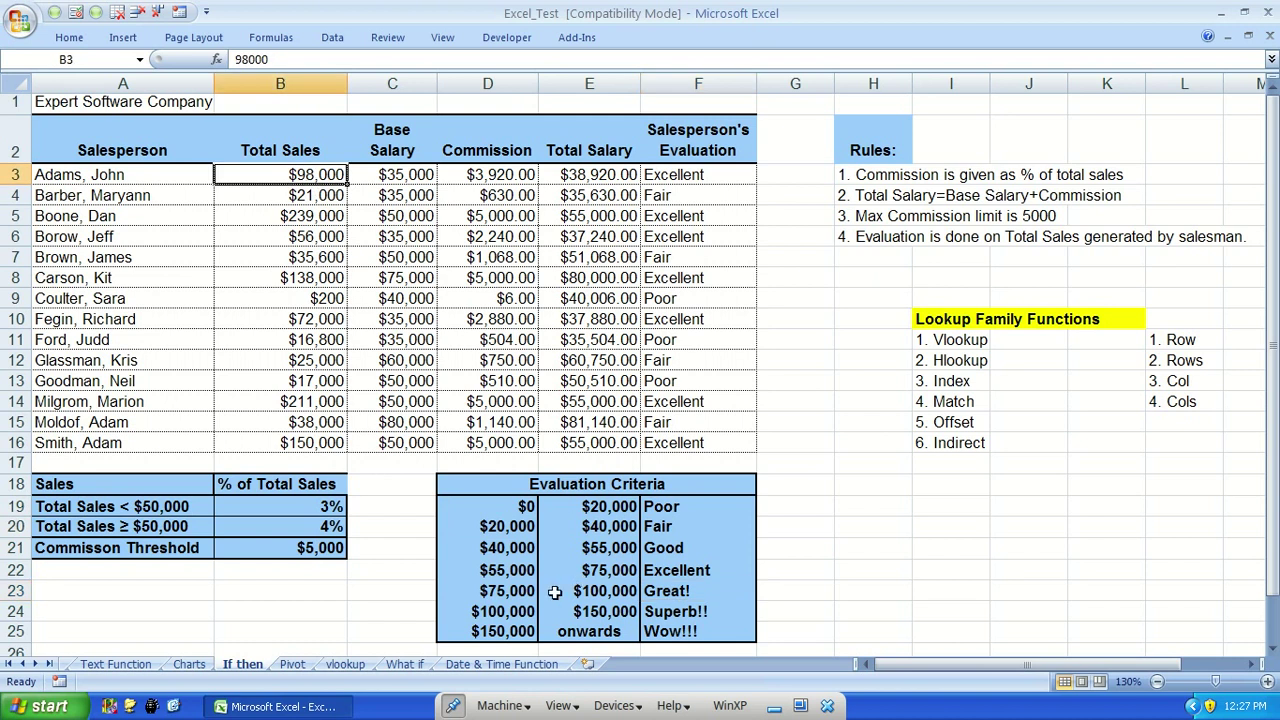
drag(500, 592, 720, 593)
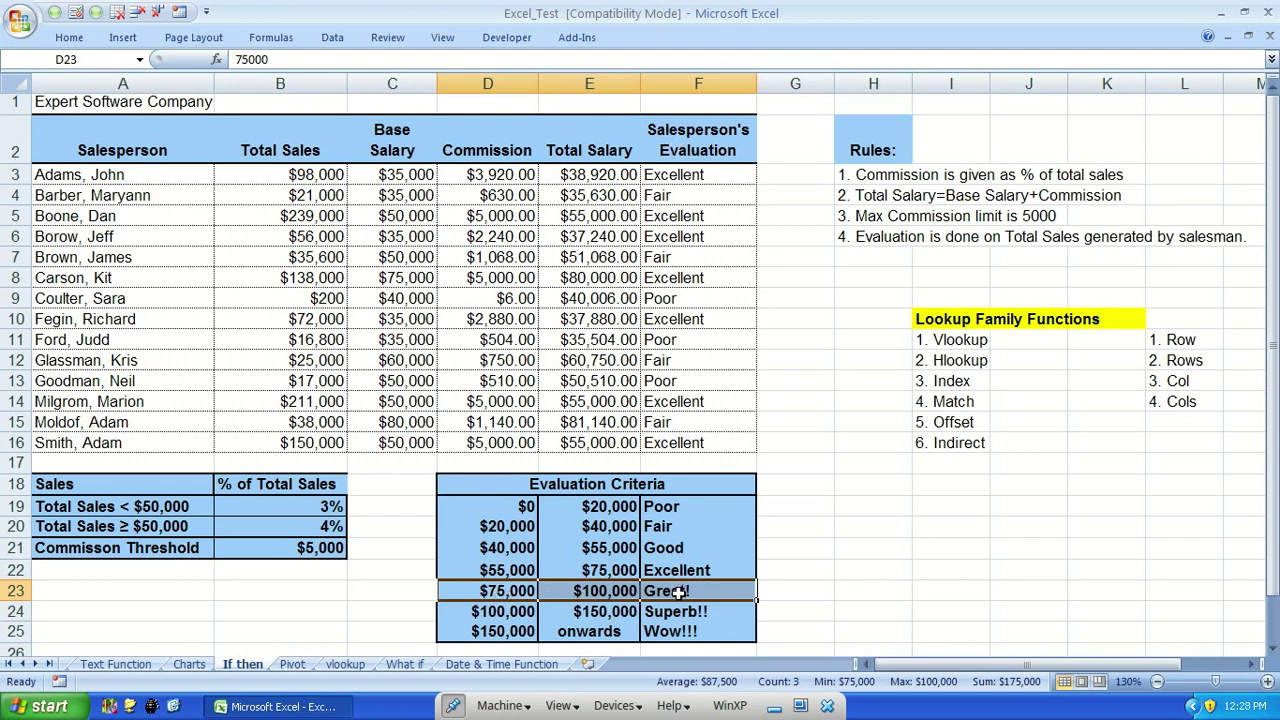
Start a VLOOKUP formula in G3 with the total sales in B3 as the lookup value
click(796, 176)
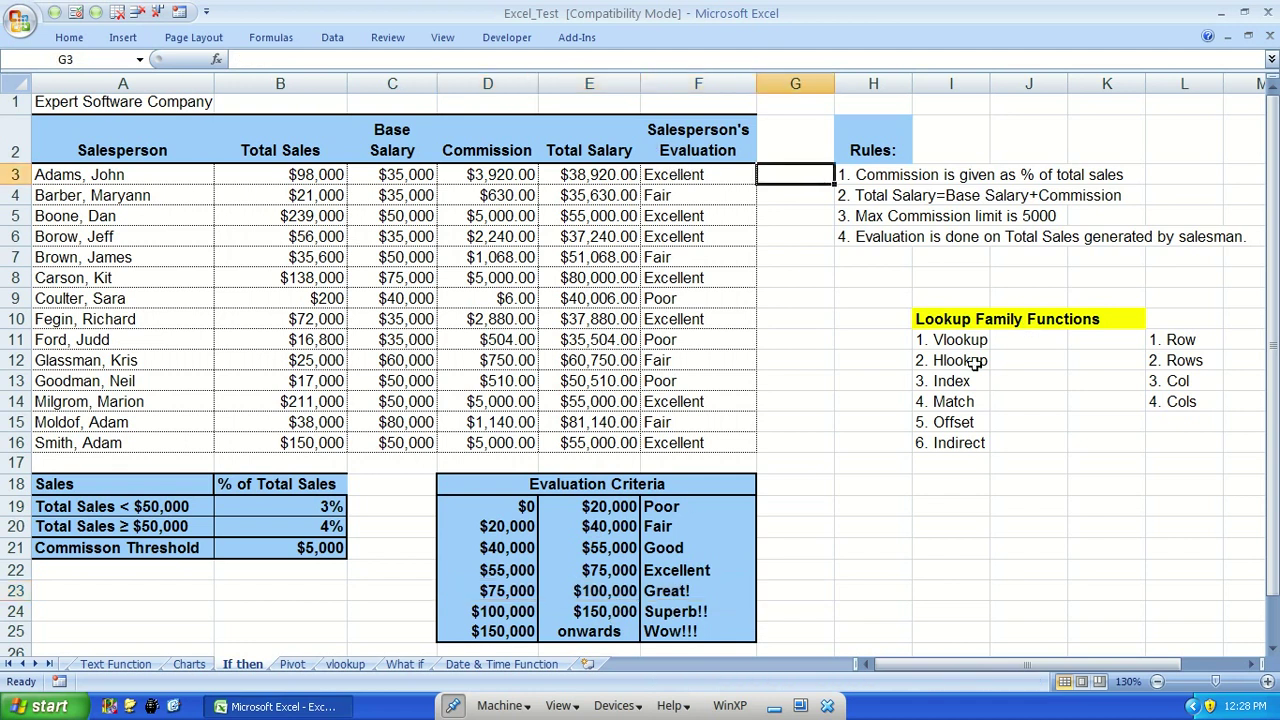
text(=vl)
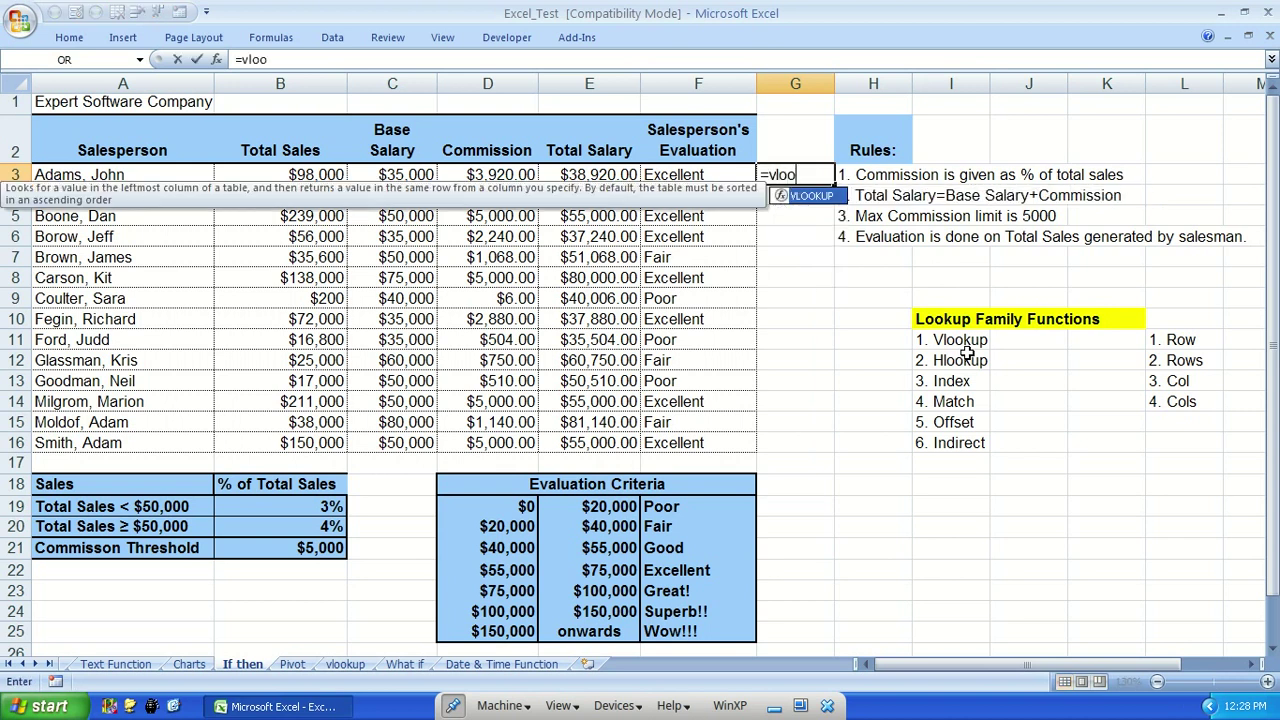
text(o)
key(Tab)
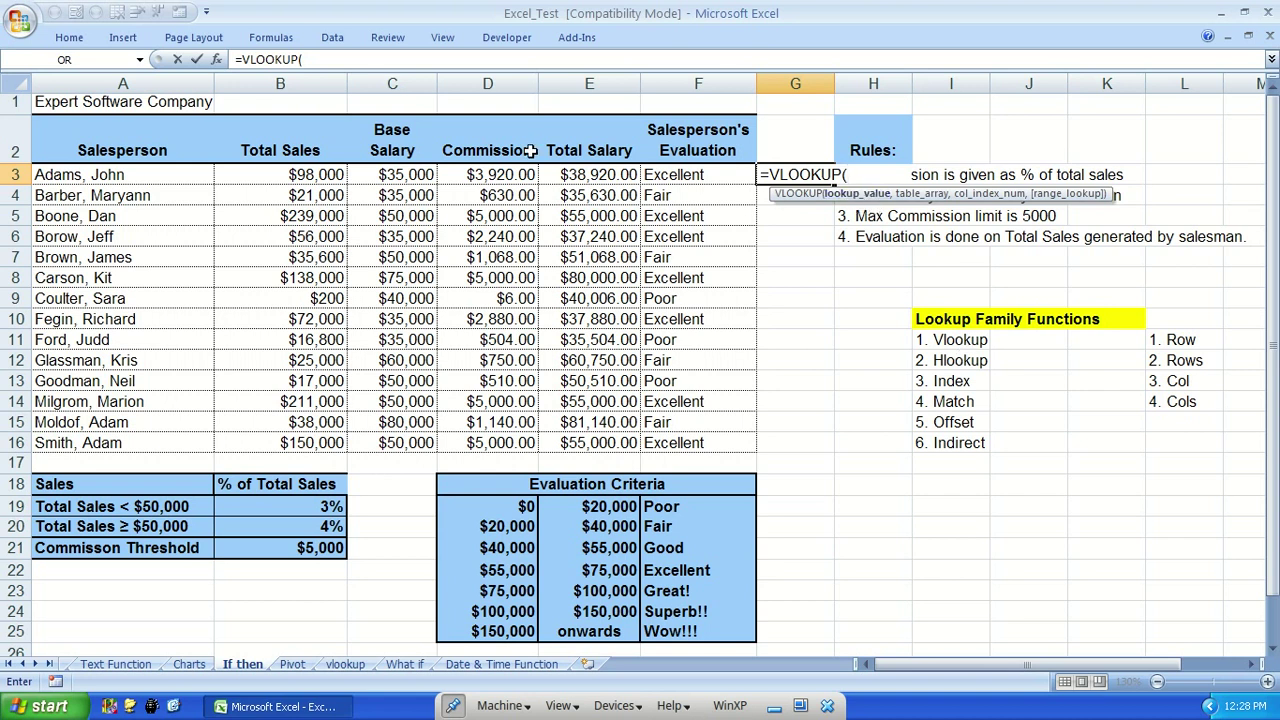
click(300, 174)
text(,)
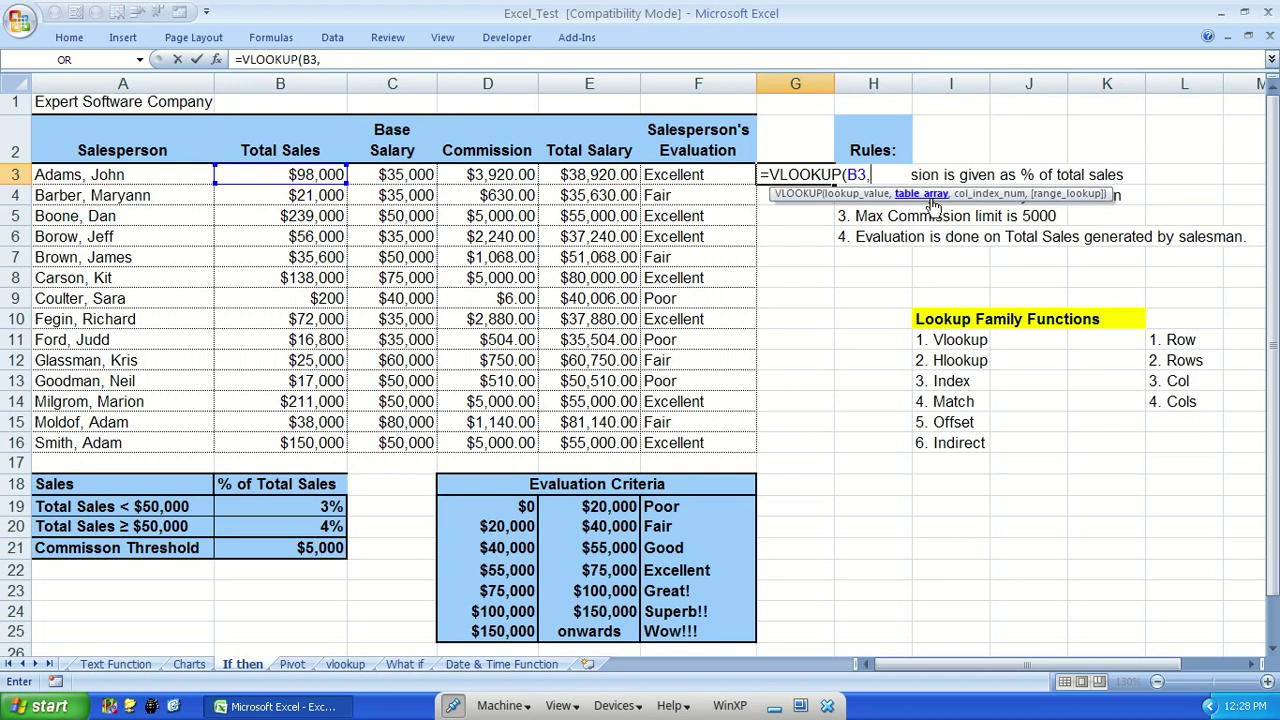
Set the VLOOKUP table array to the absolute range $D$19:$F$25 and the column index to 3
drag(506, 505, 670, 631)
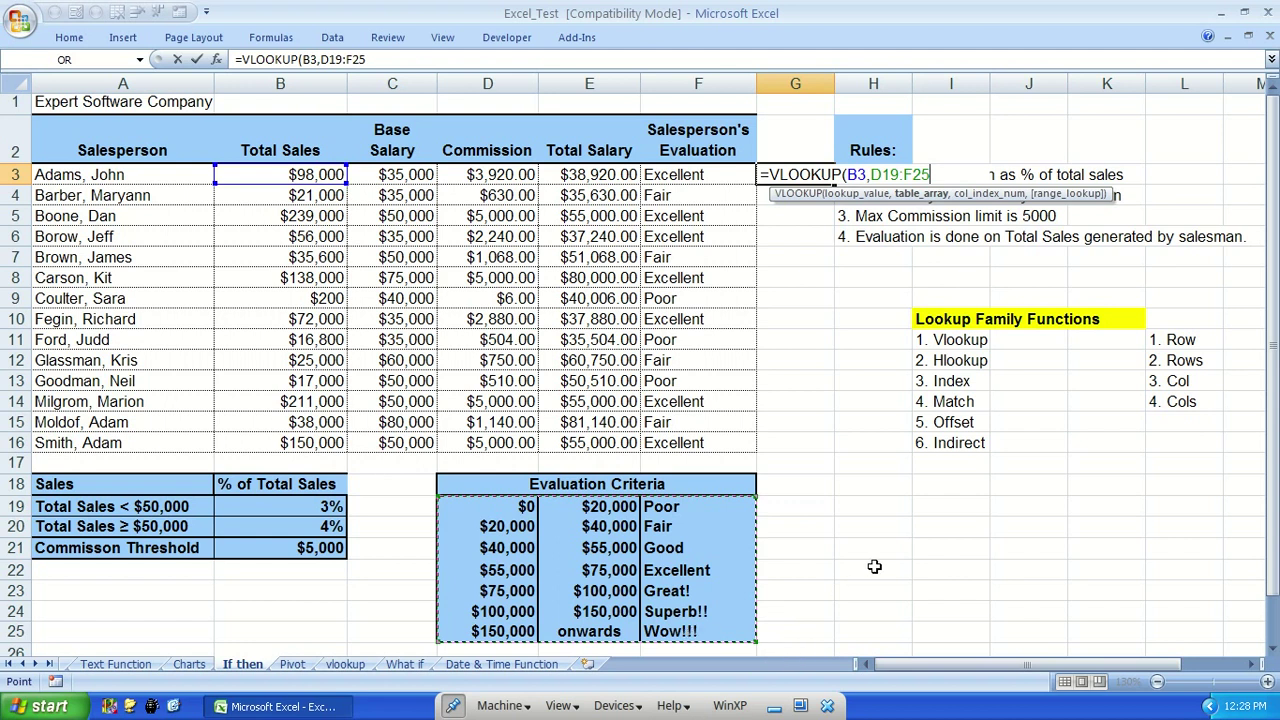
key(F4)
text(,3)
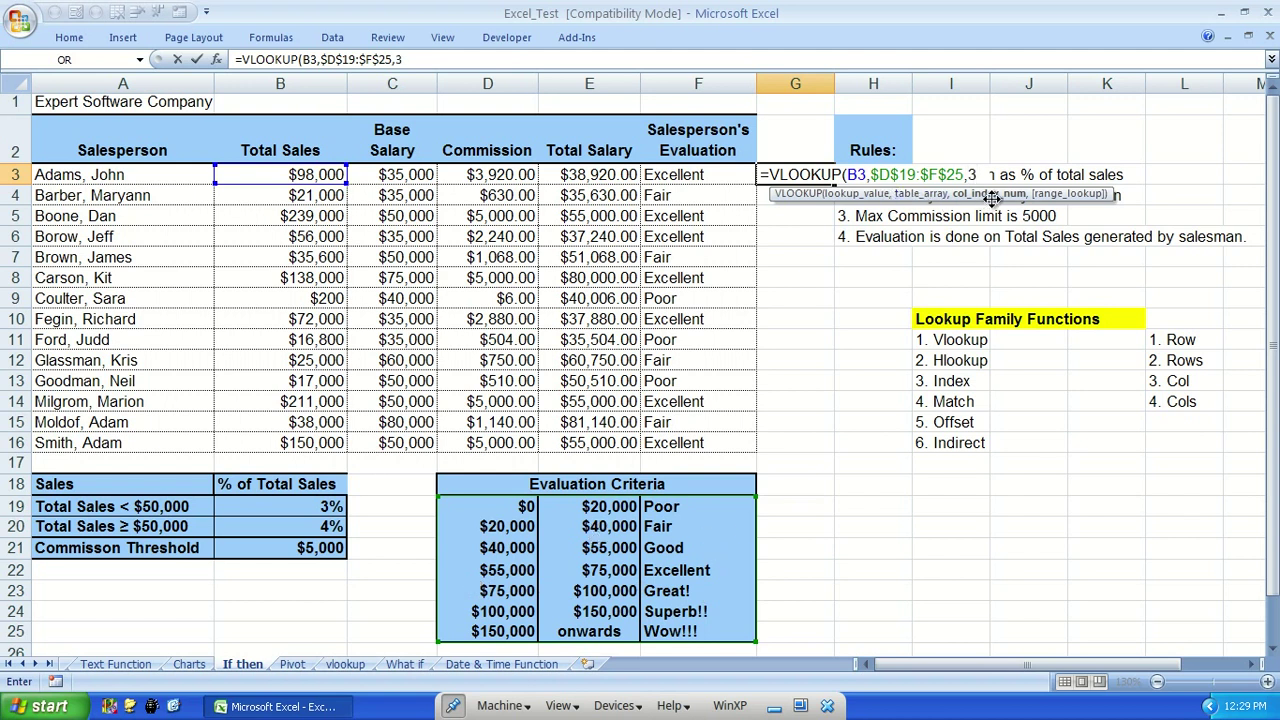
Complete the G3 VLOOKUP formula with 0 (exact match) as the range lookup argument
text(,)
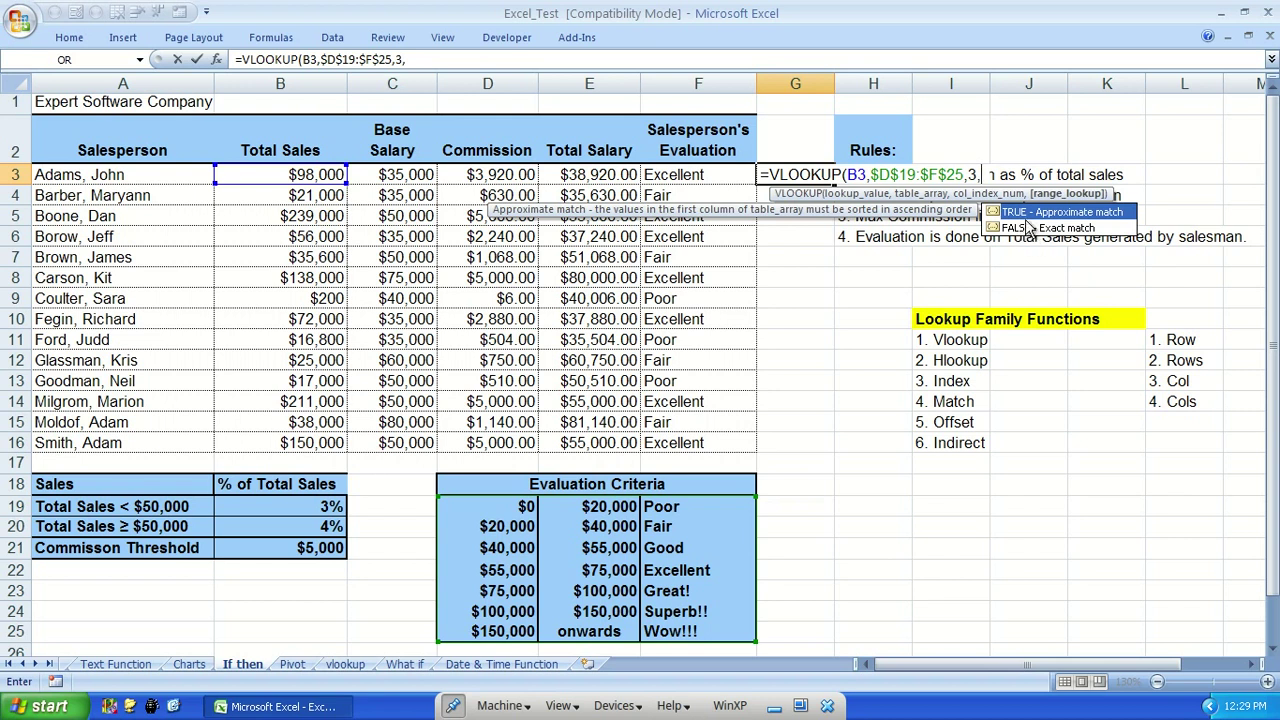
text(1)
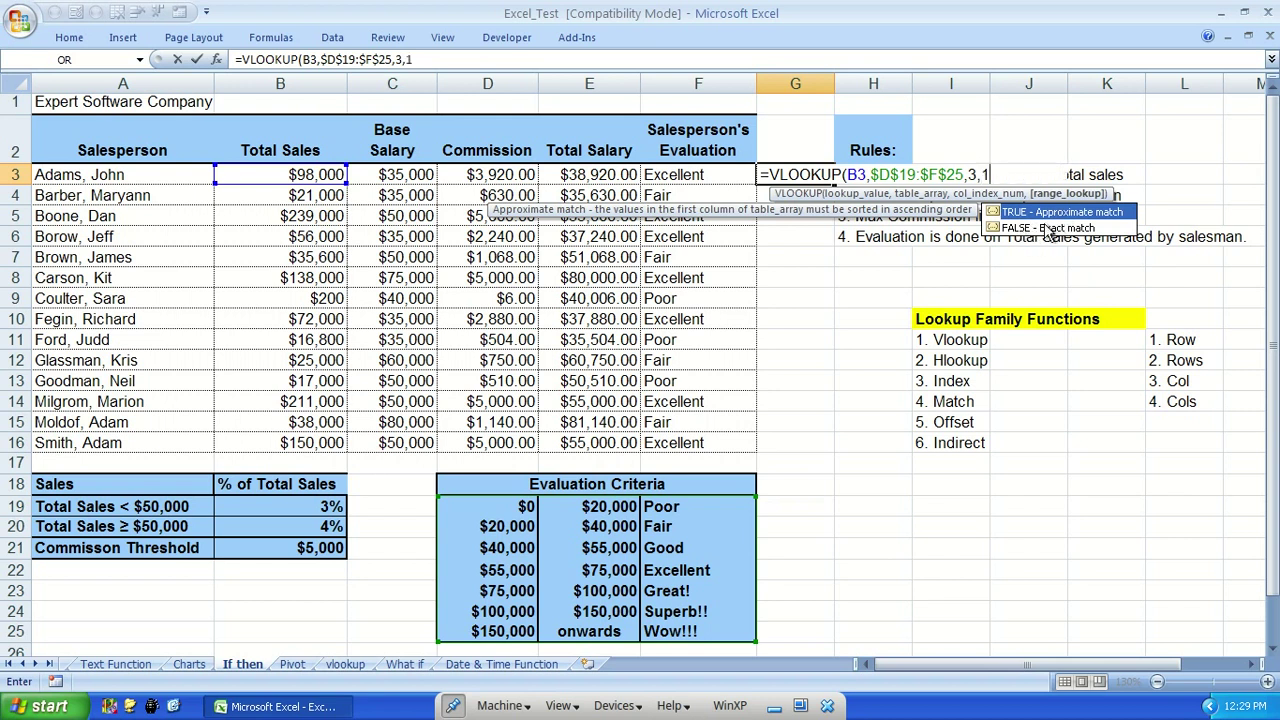
key(BackSpace)
text(0))
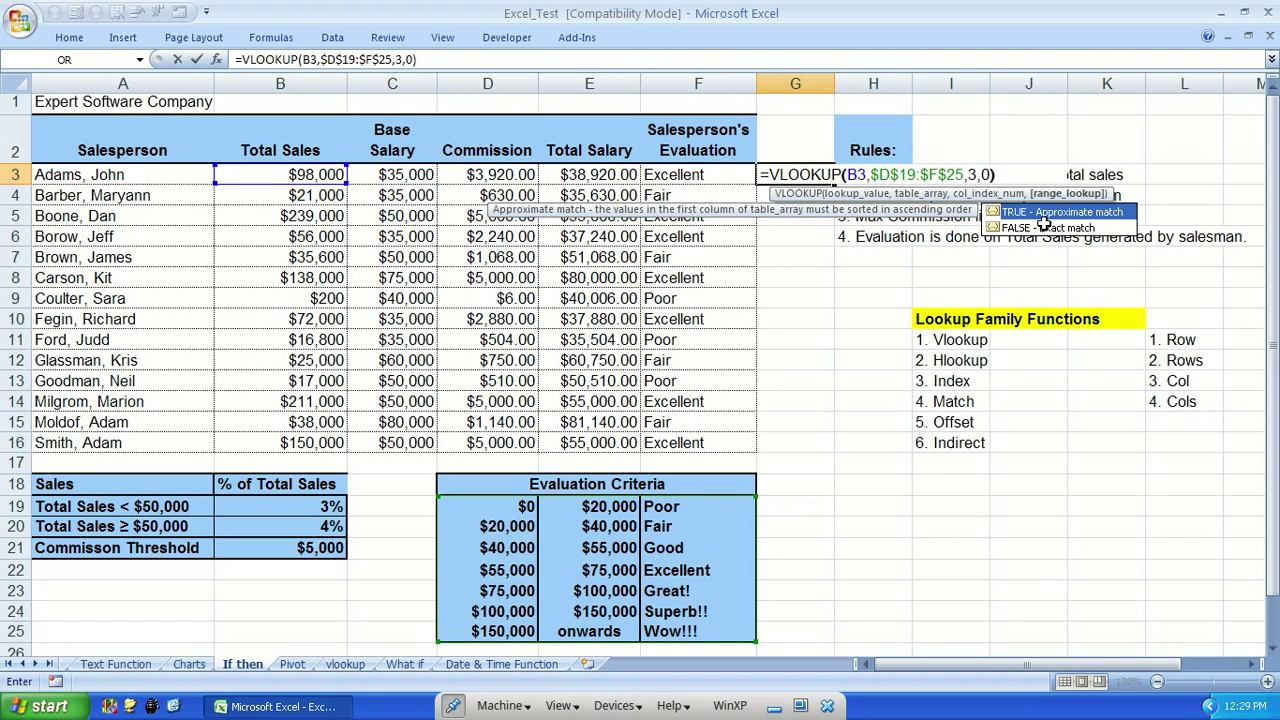
key(Return)
key(Up)
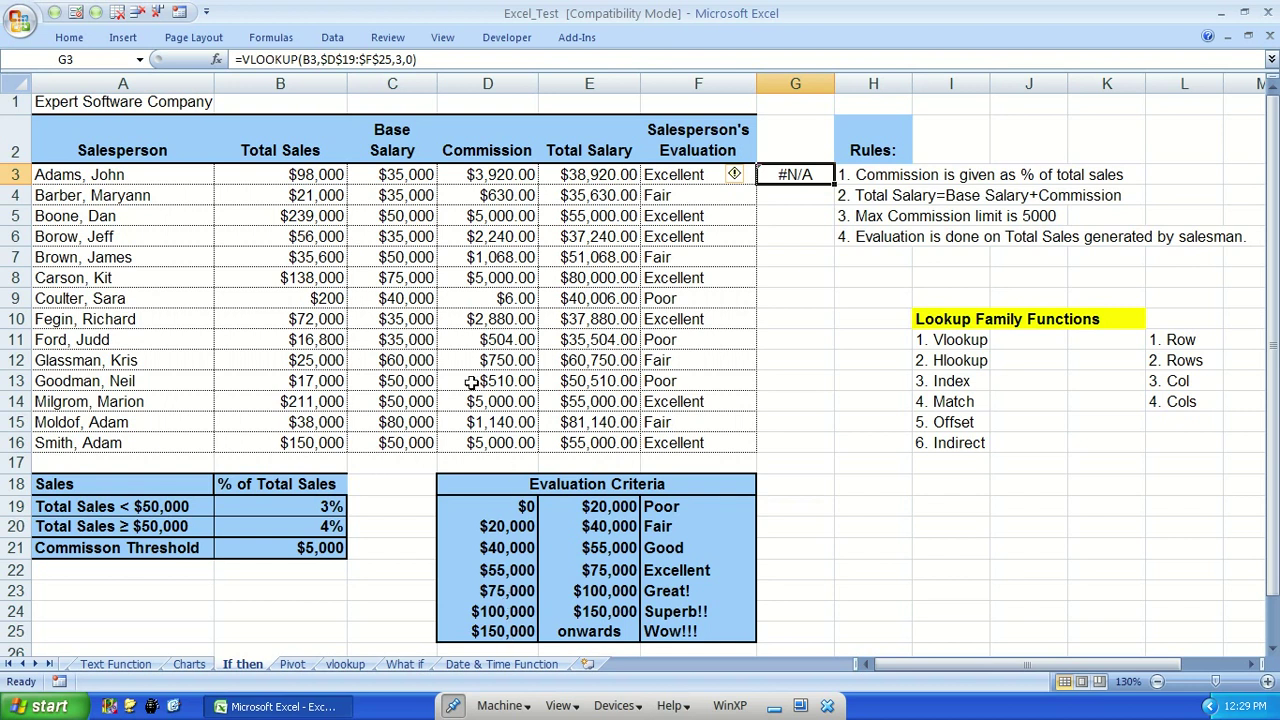
Set the total sales in B3 to 75,000 and compare the VLOOKUP result with row 23 of the Evaluation Criteria
click(307, 176)
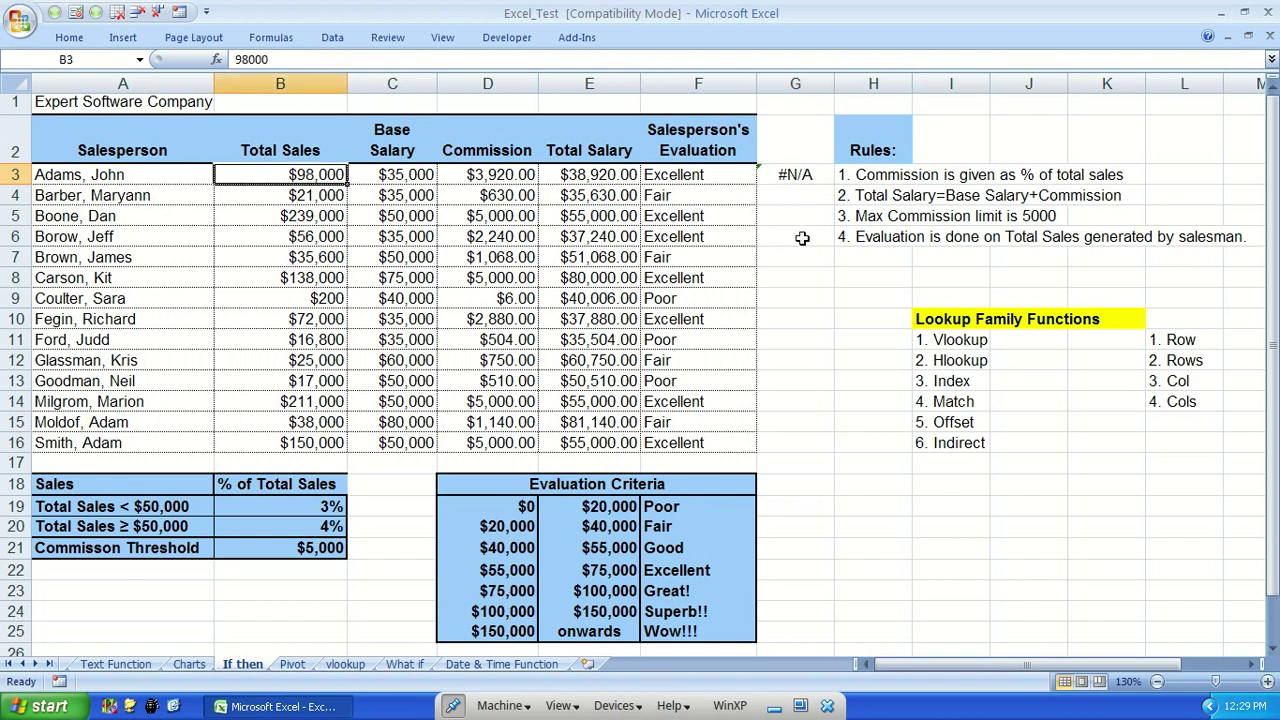
text(75,000)
key(Return)
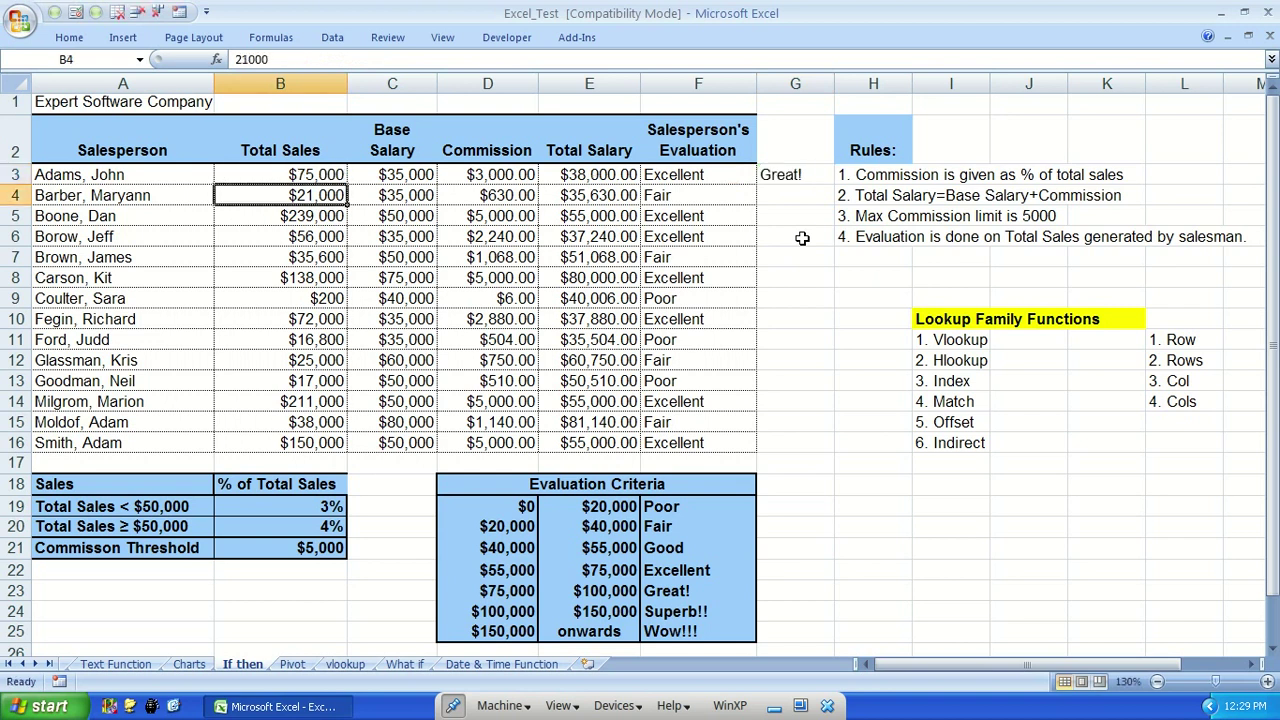
key(Up)
key(Right)
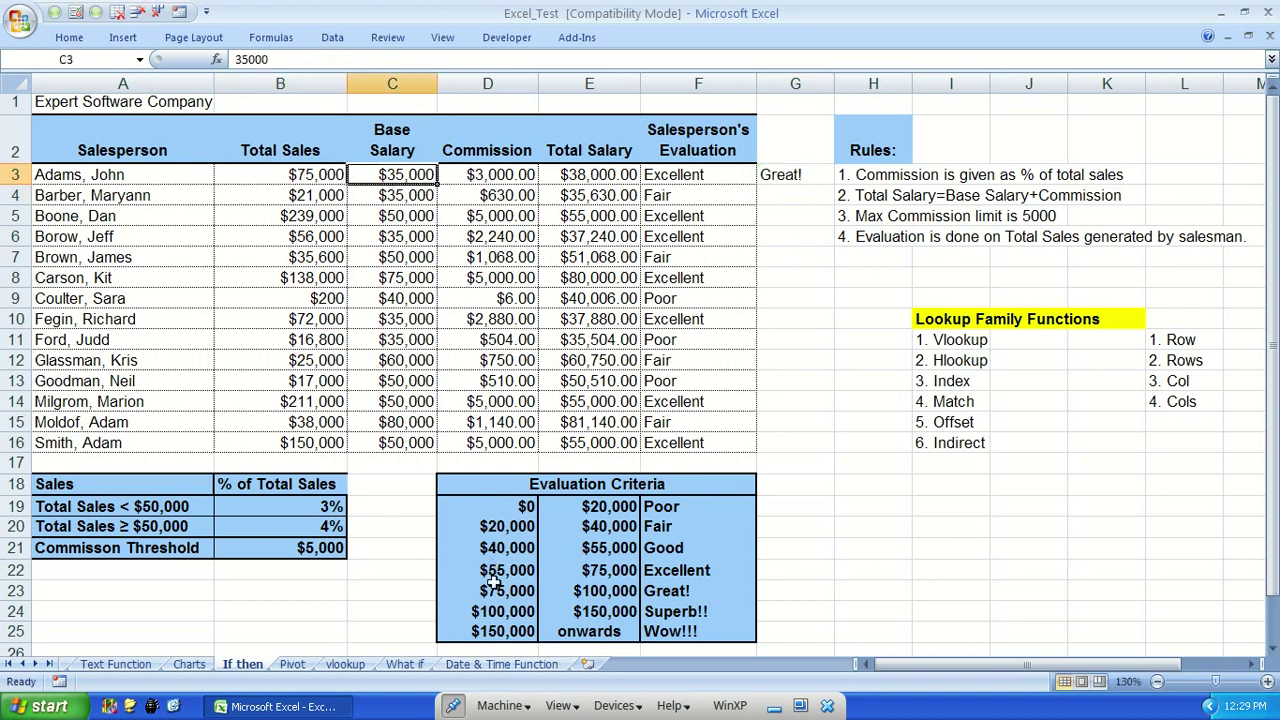
drag(512, 592, 655, 591)
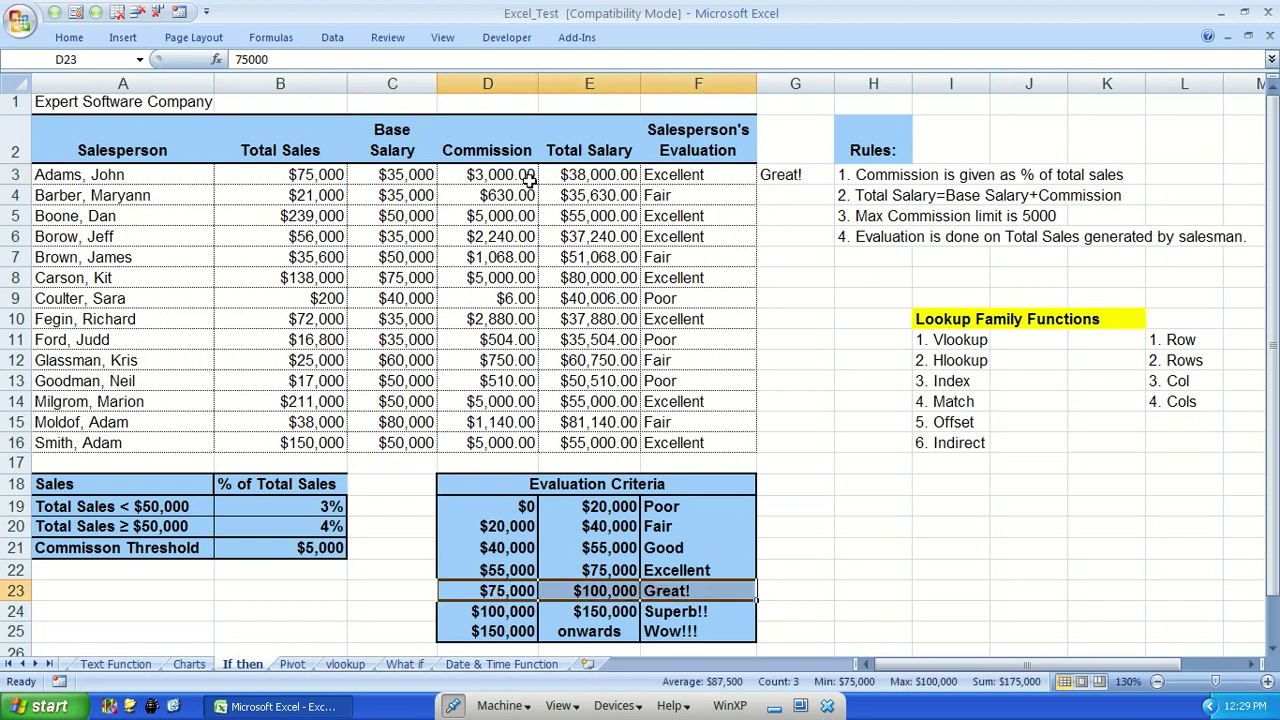
Undo the last total sales change in B3 and set the G3 VLOOKUP's range lookup argument to 1 (approximate match)
key(ctrl+z)
key(Right)
key(Right)
key(Right)
key(Right)
key(Right)
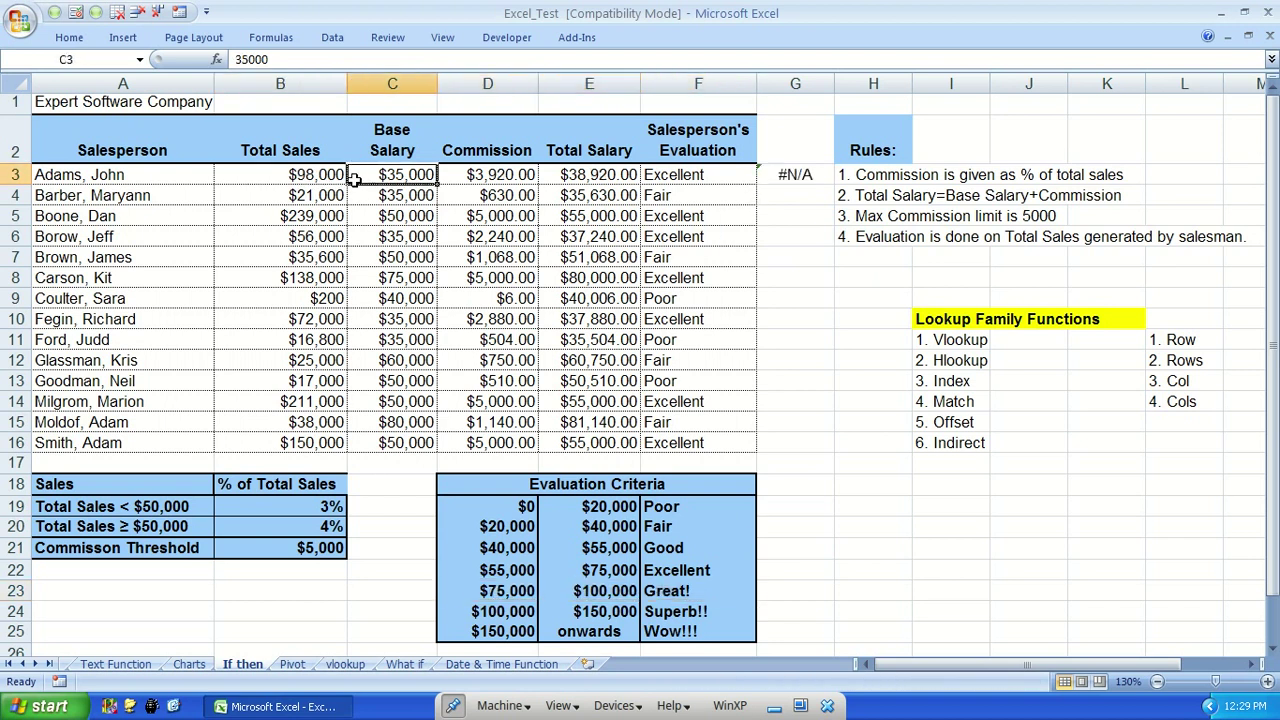
key(F2)
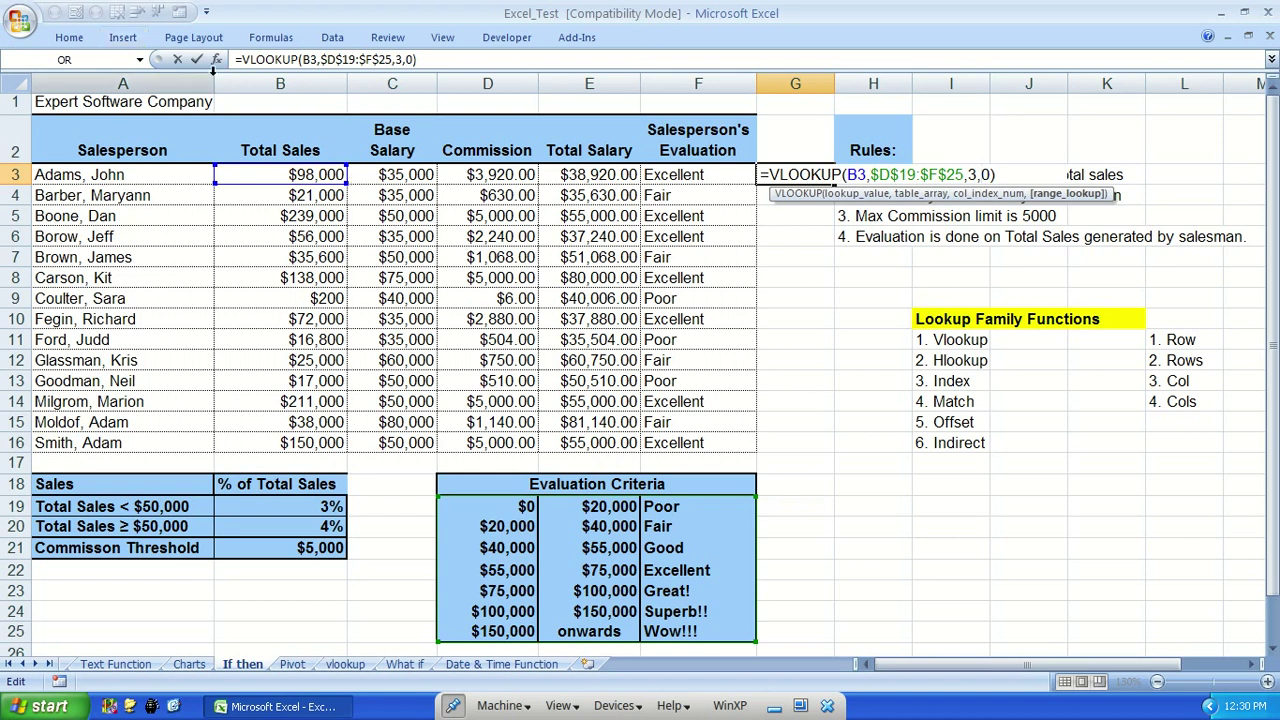
key(BackSpace)
text(1)
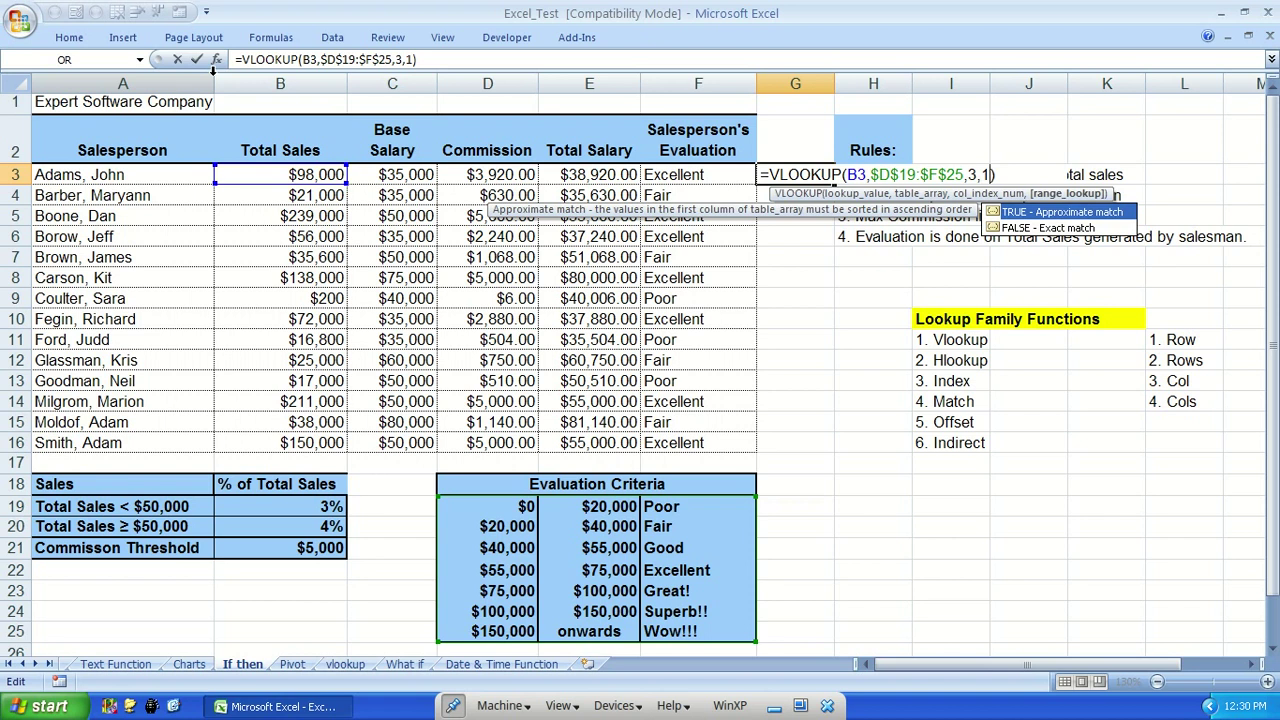
key(Return)
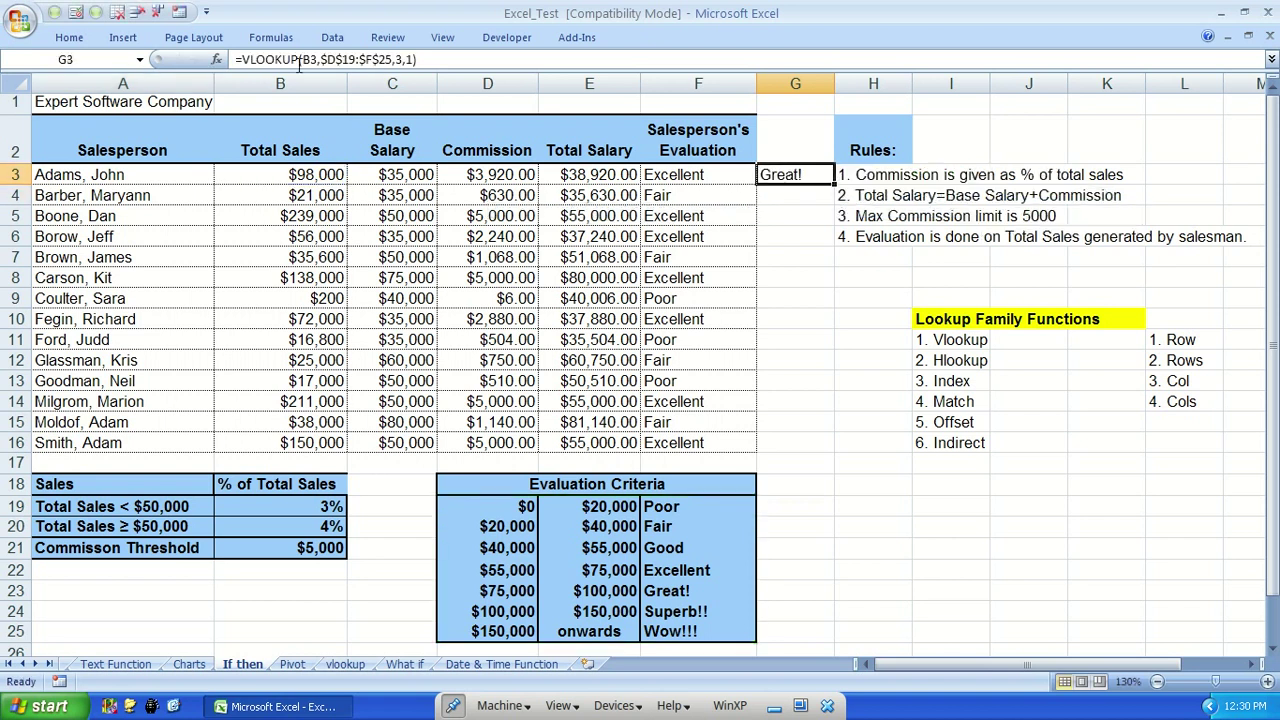
Compare the total sales in B3 with the ranges in the Evaluation Criteria table D19:F25
click(320, 176)
drag(511, 514, 670, 630)
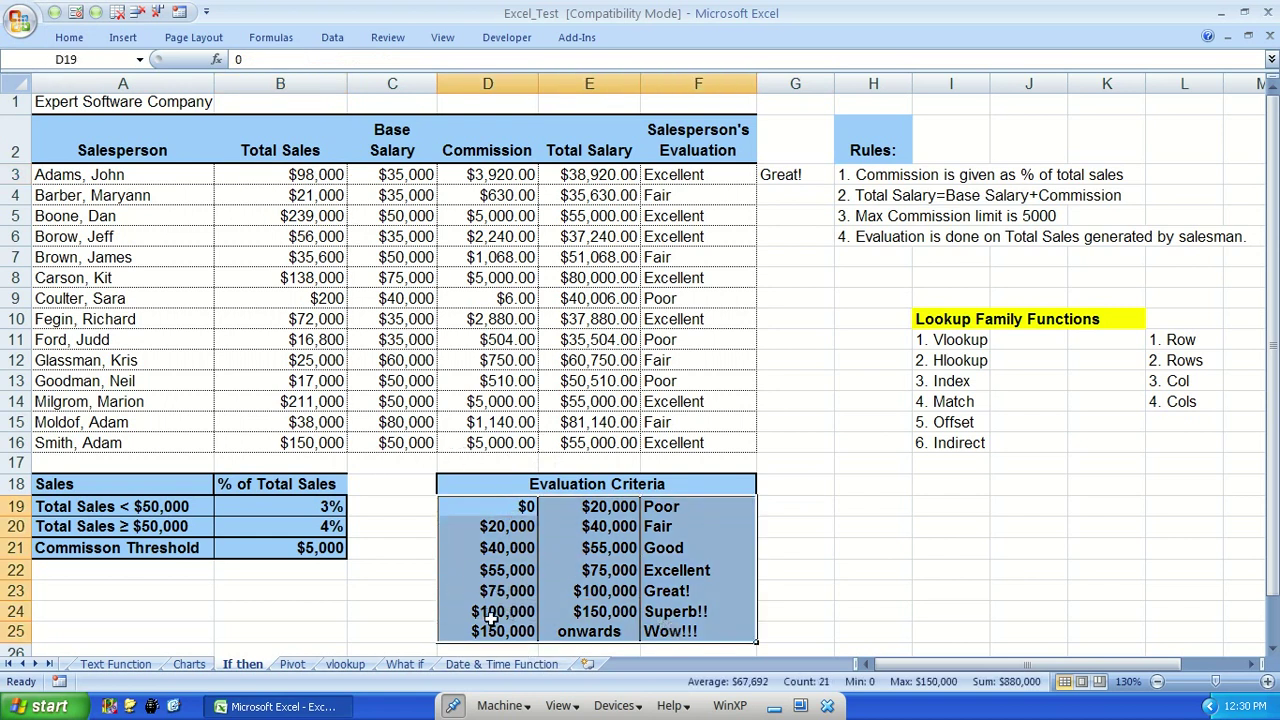
click(318, 178)
drag(515, 508, 662, 634)
Set the total sales in B3 to 99,999
click(303, 178)
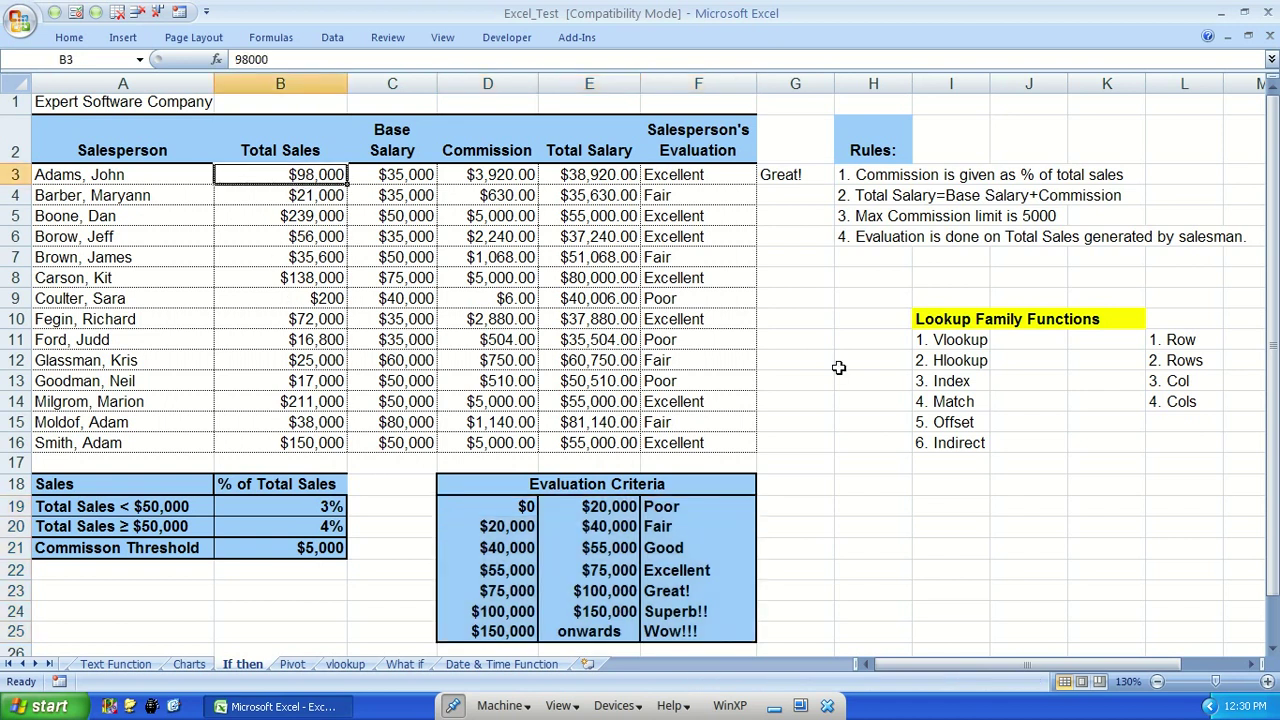
text(99999)
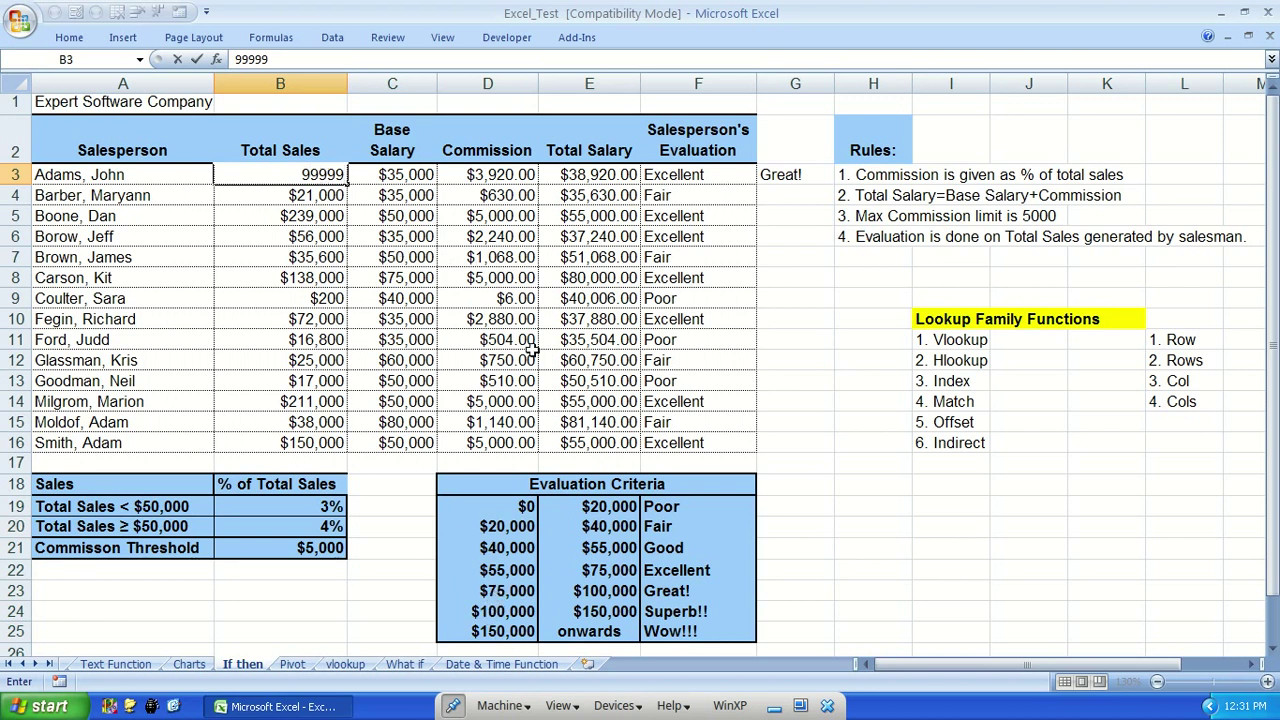
key(Return)
key(Up)
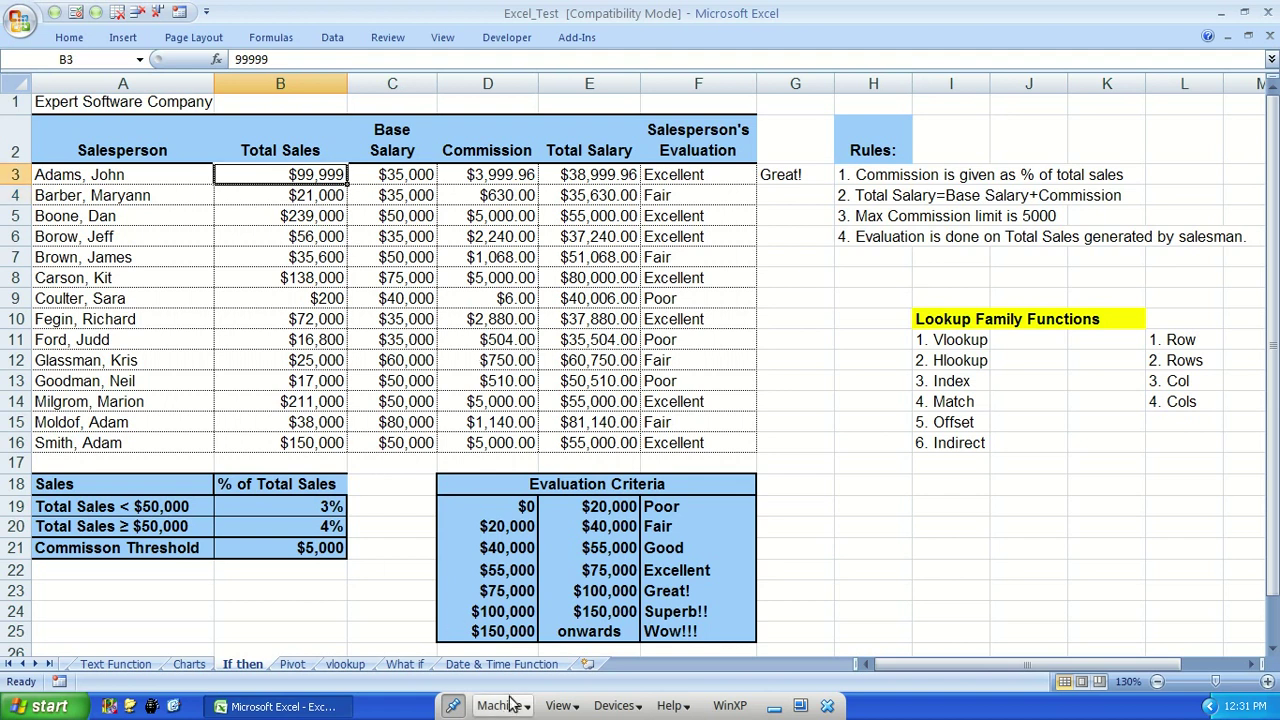
Compare B3 and the VLOOKUP result in G3 with rows 22 and 23 of the Evaluation Criteria
click(515, 592)
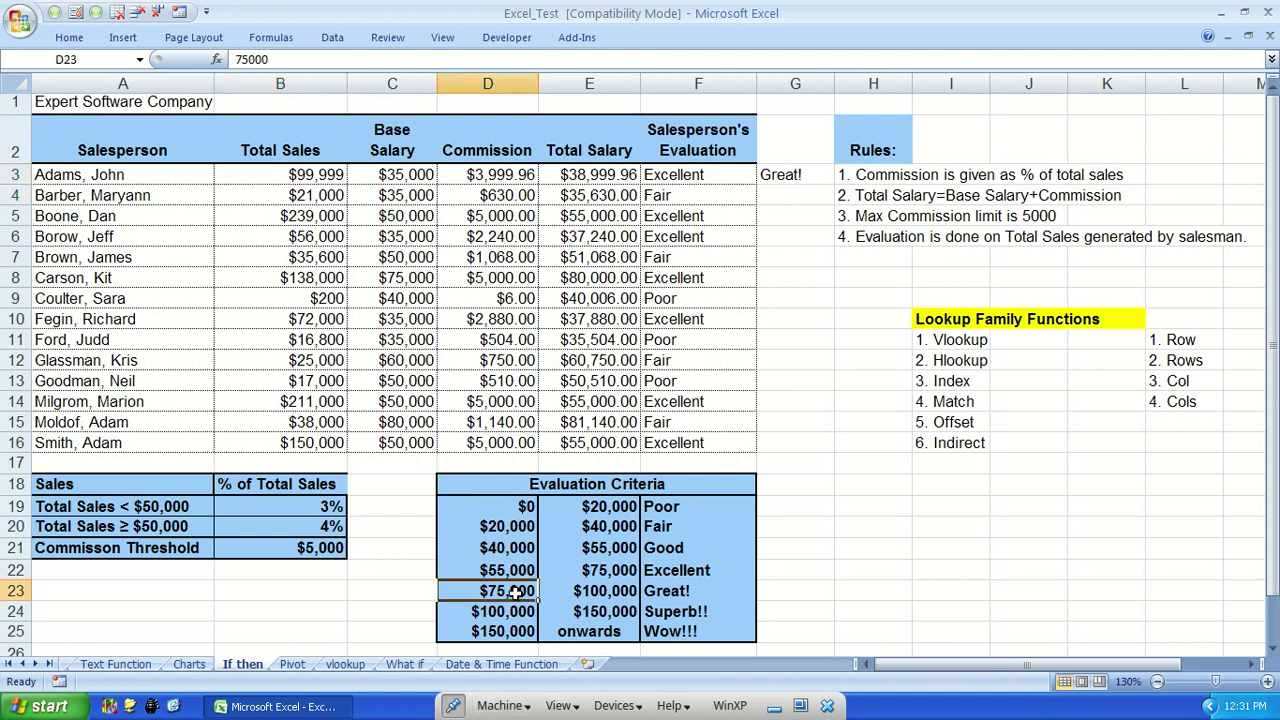
click(677, 569)
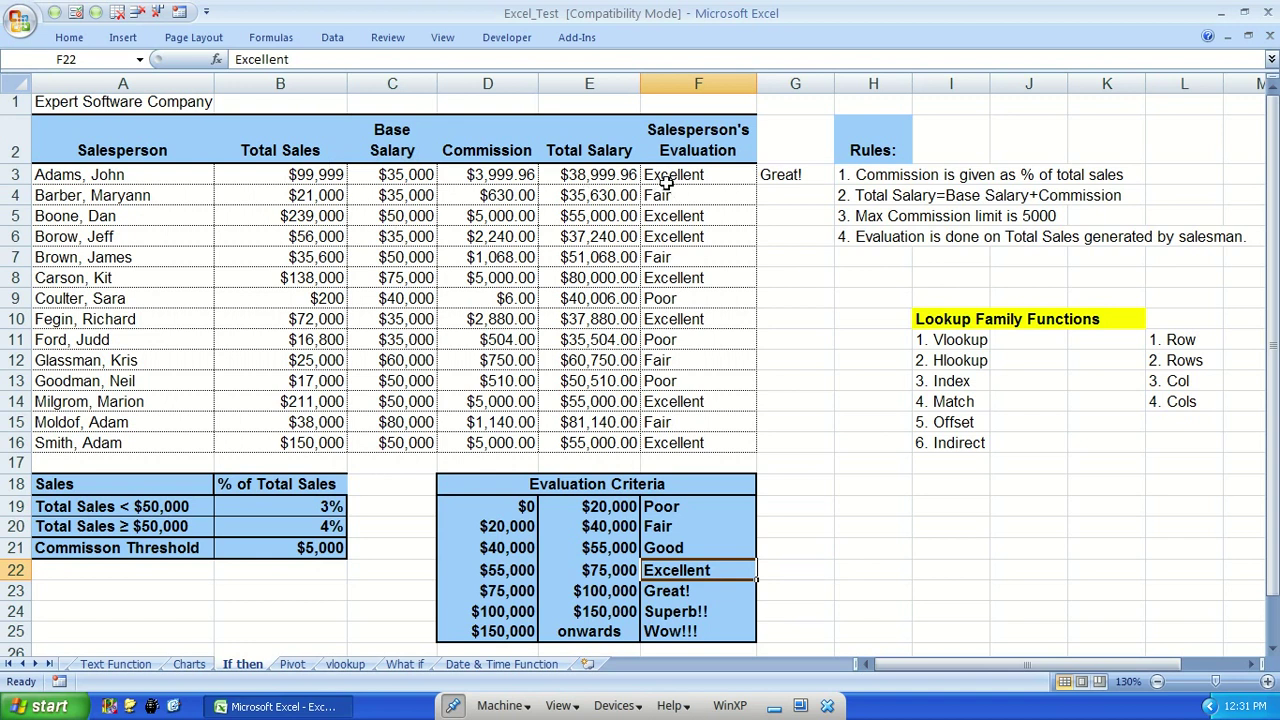
click(793, 176)
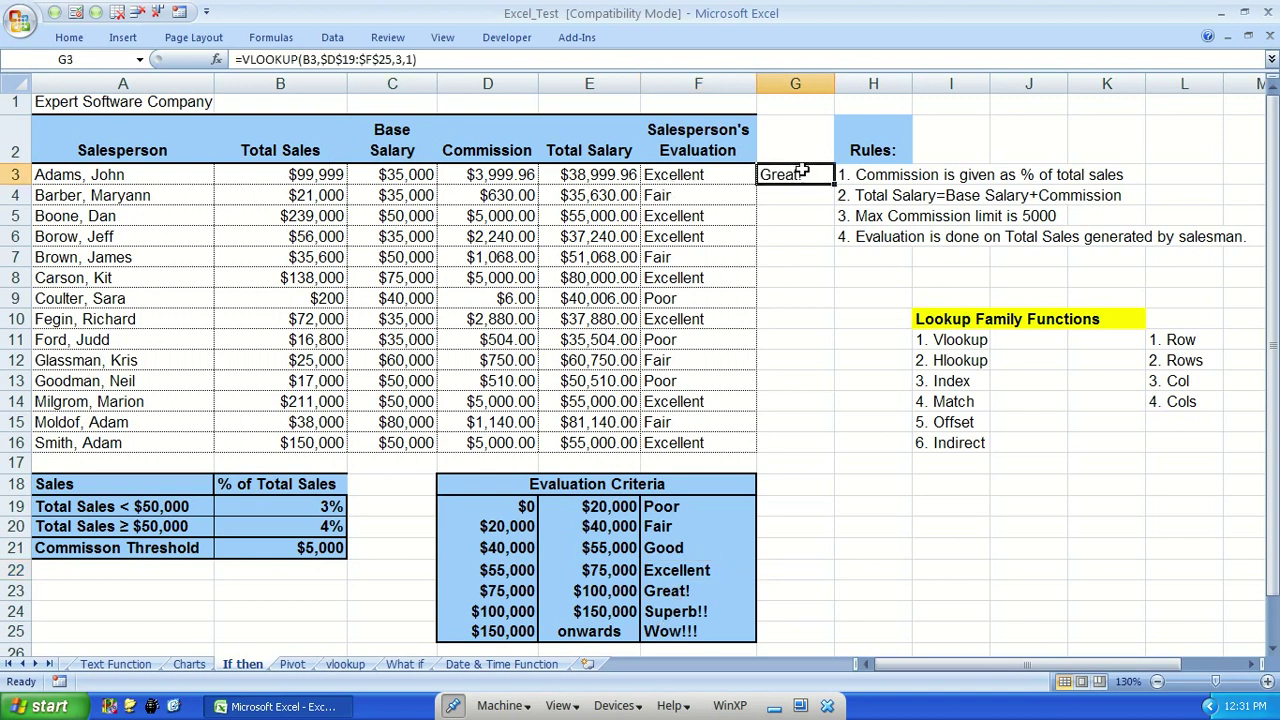
click(282, 177)
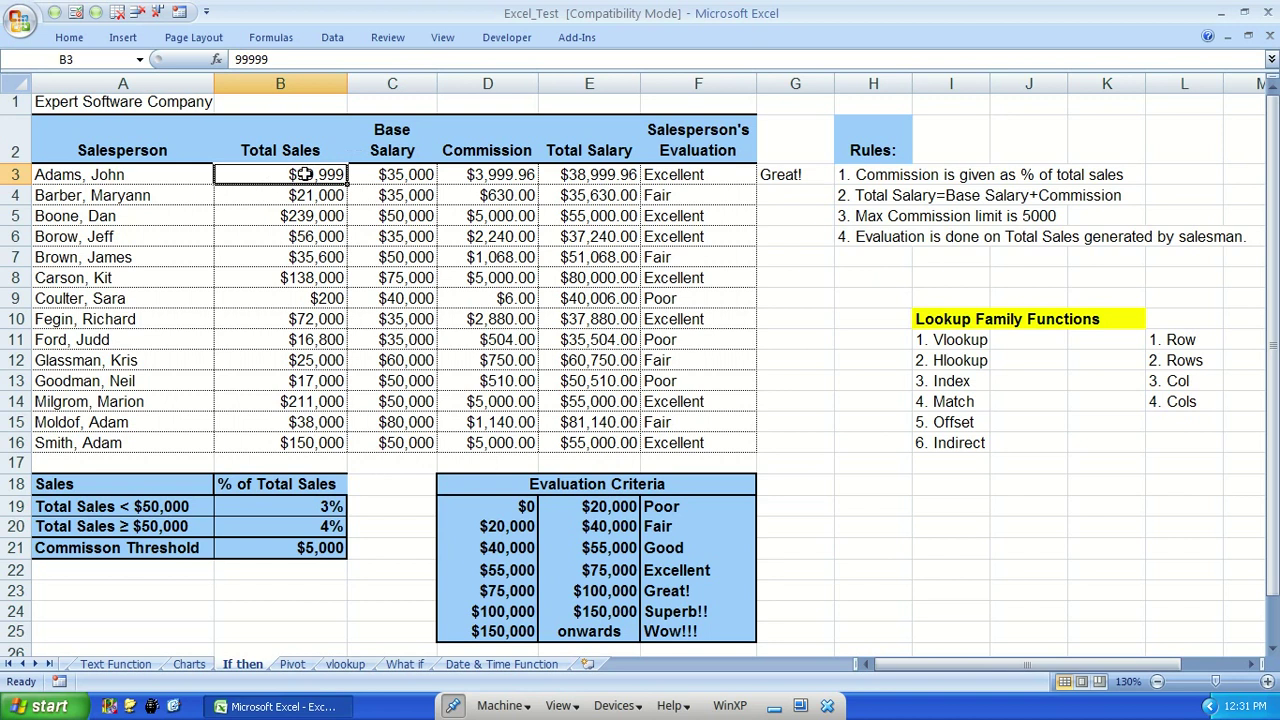
drag(500, 591, 683, 601)
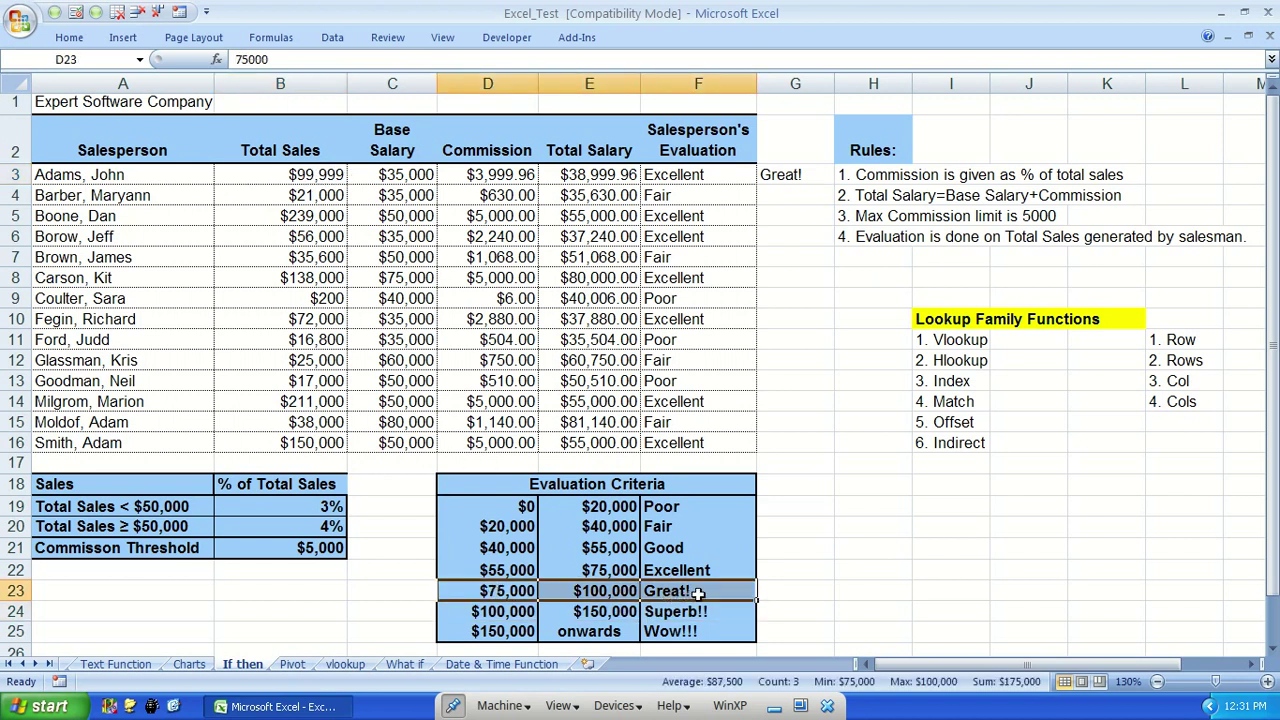
click(692, 591)
click(790, 174)
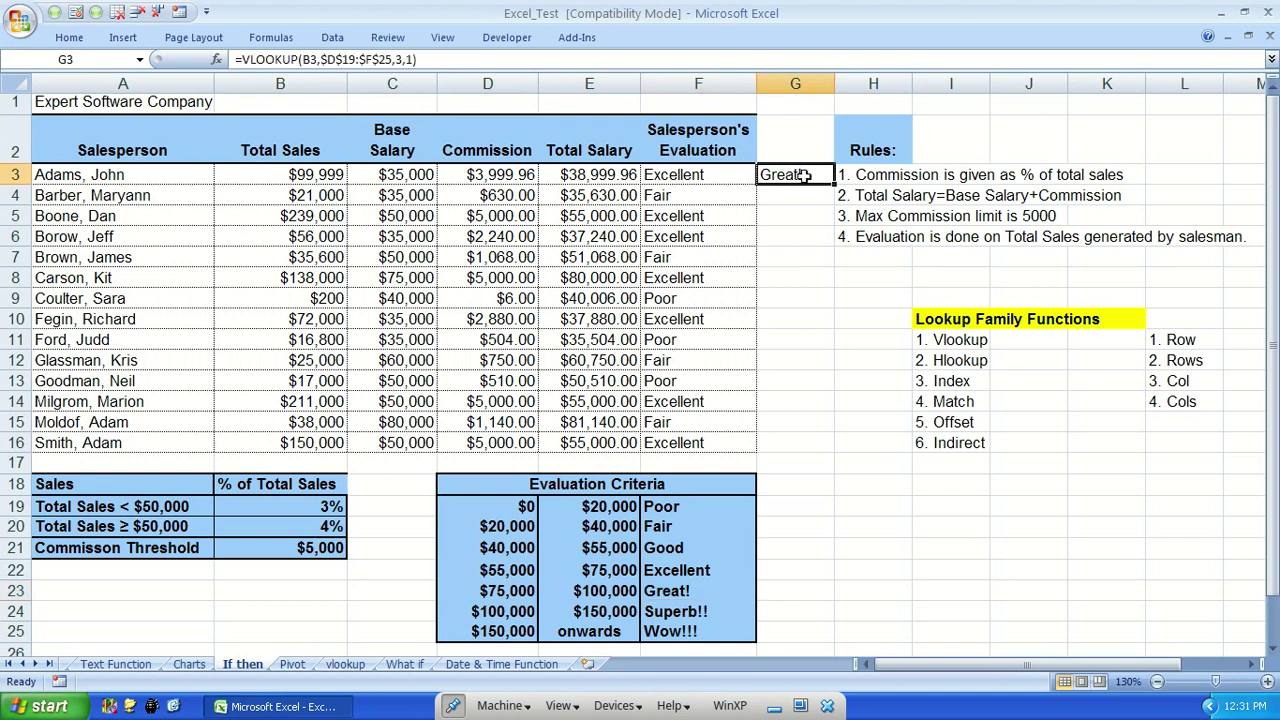
Clear all arguments from the VLOOKUP formula in G3, keeping only the function name
double_click(803, 175)
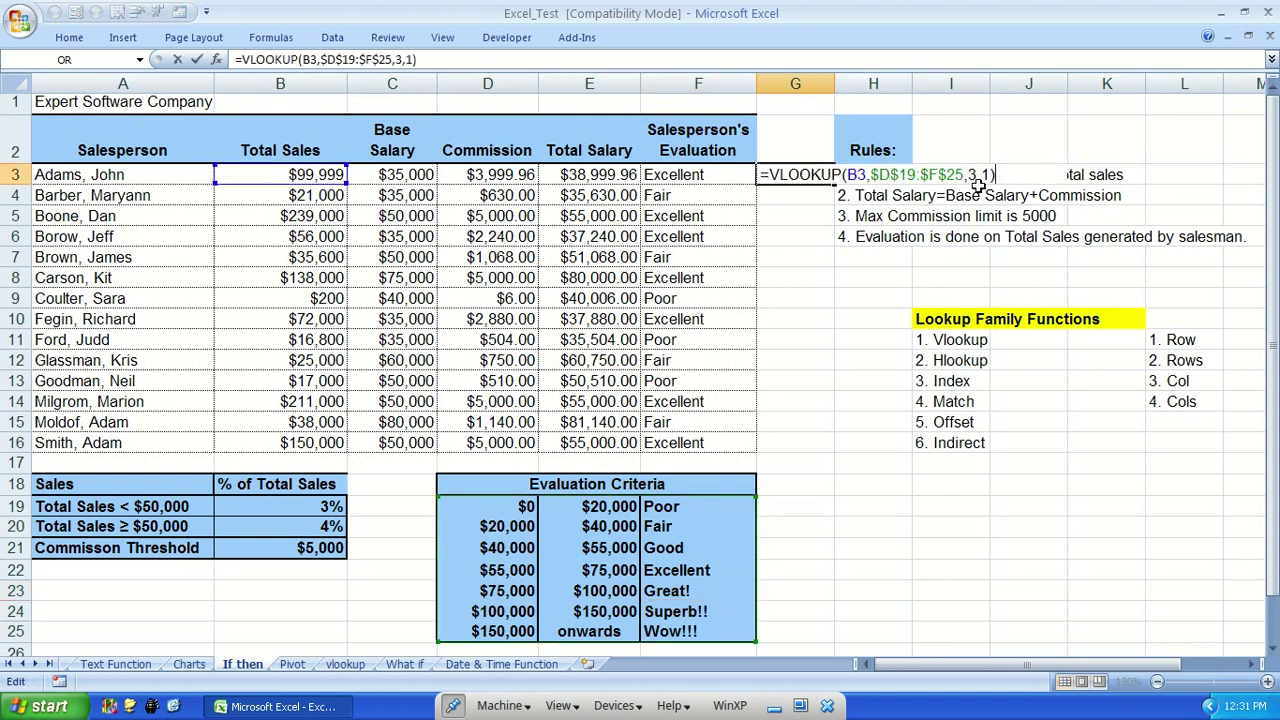
key(BackSpace)
key(BackSpace)
key(BackSpace)
key(BackSpace)
key(BackSpace)
key(BackSpace)
key(BackSpace)
key(BackSpace)
key(BackSpace)
key(BackSpace)
key(BackSpace)
key(BackSpace)
key(BackSpace)
key(BackSpace)
key(BackSpace)
key(BackSpace)
key(BackSpace)
key(BackSpace)
key(BackSpace)
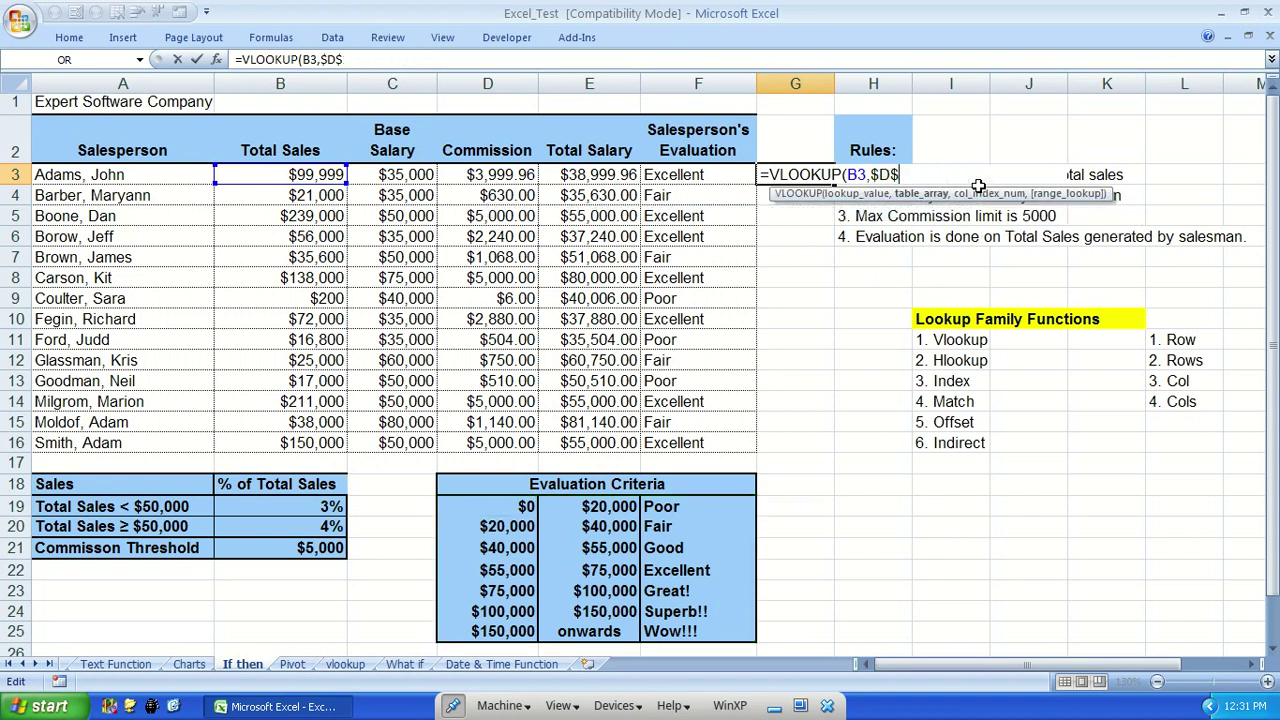
key(BackSpace)
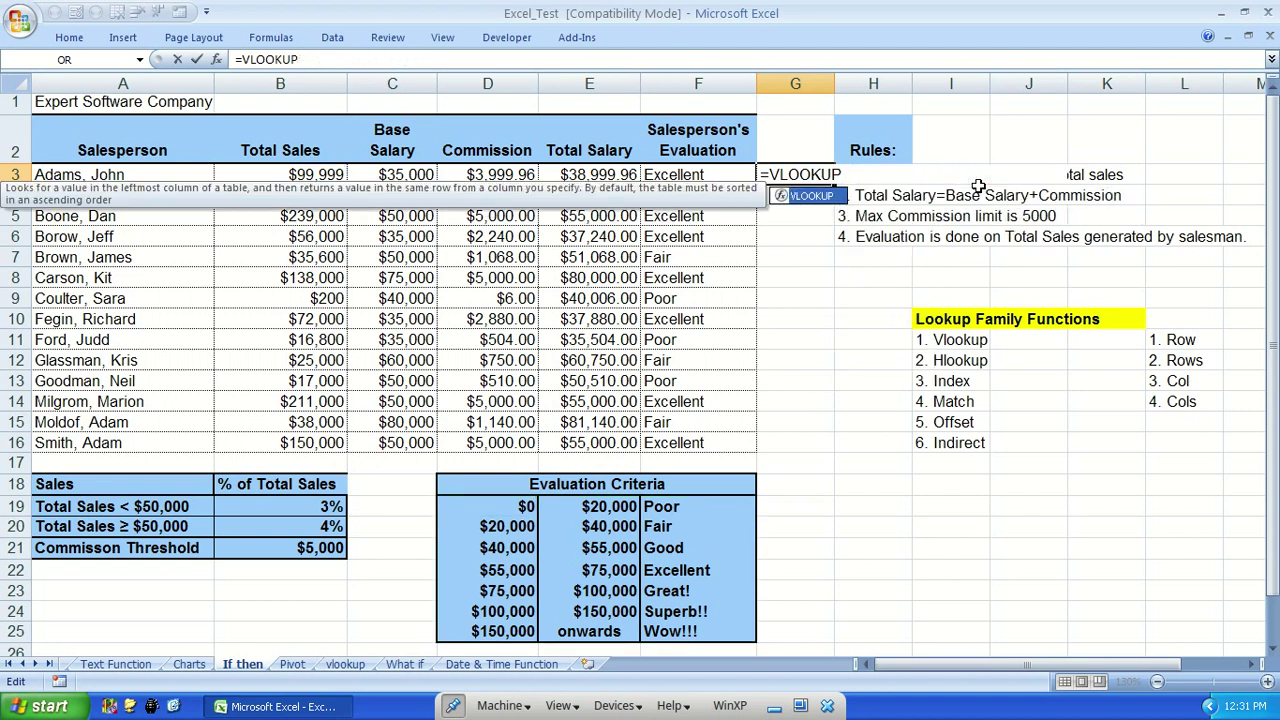
Re-enter B3 as the G3 VLOOKUP's lookup value and the absolute range $D$19:$F$25 as its table array
text(()
click(312, 176)
text(,)
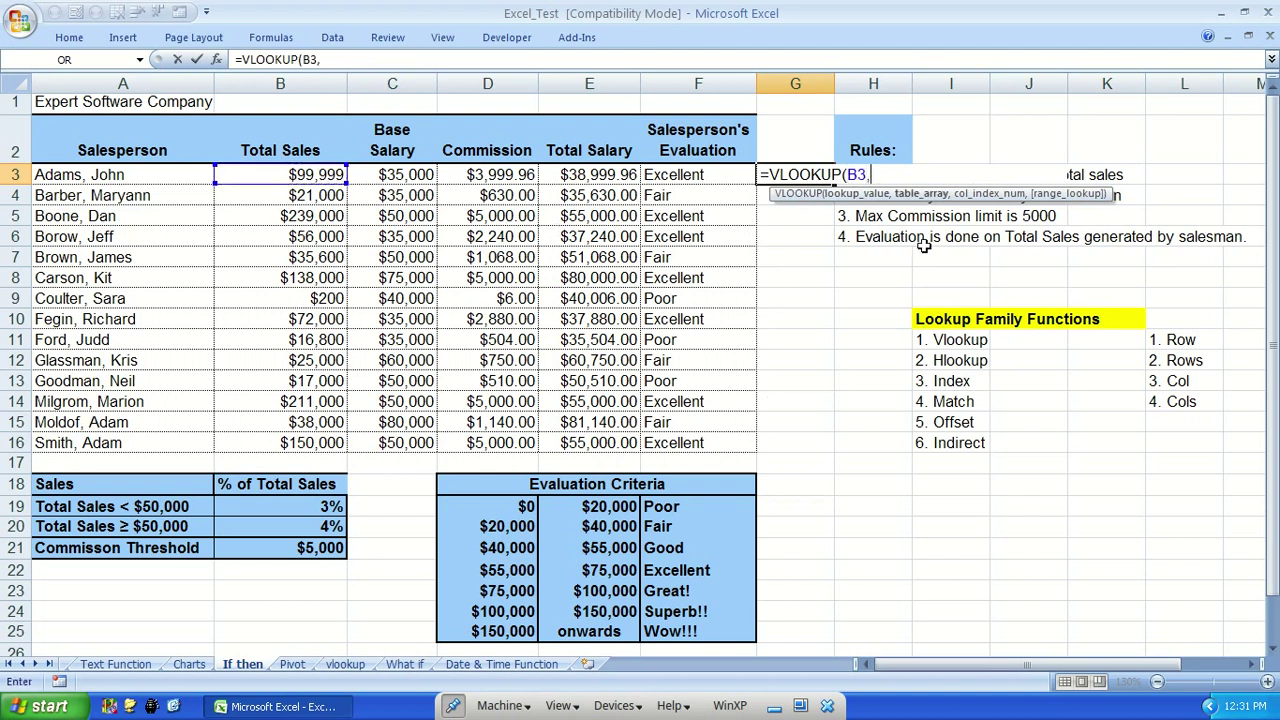
drag(499, 512, 748, 635)
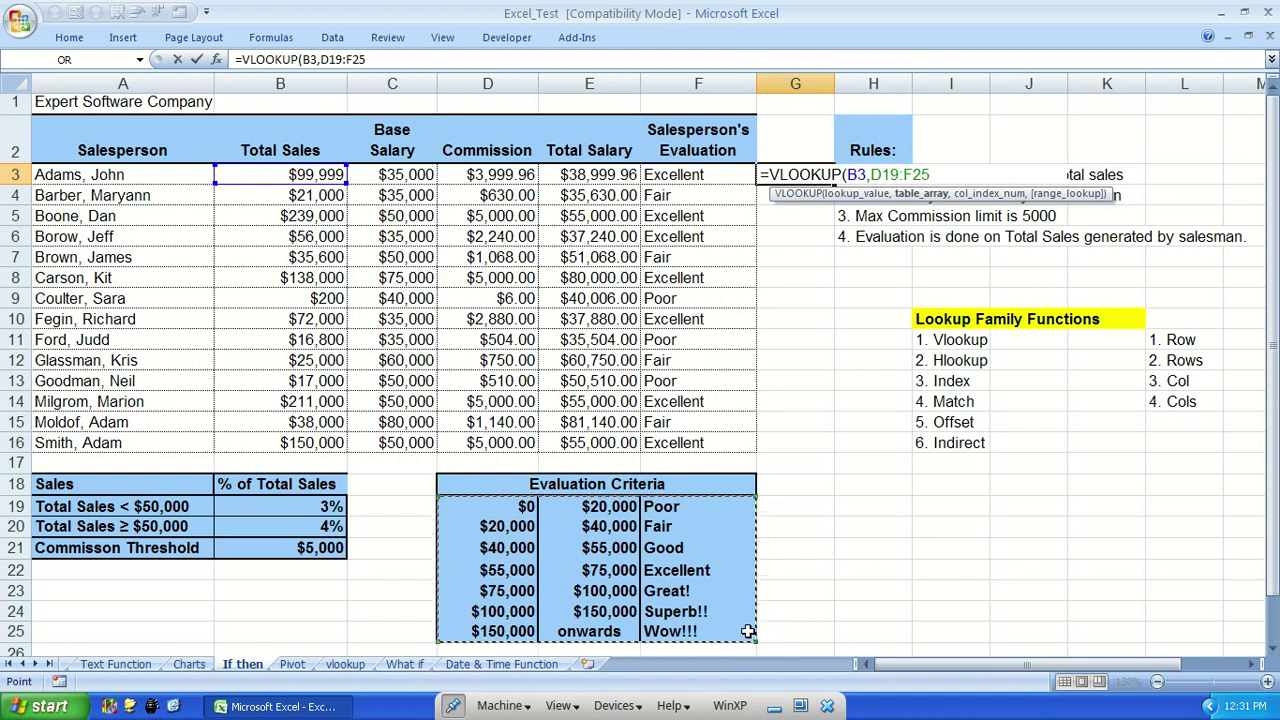
key(F4)
text(,)
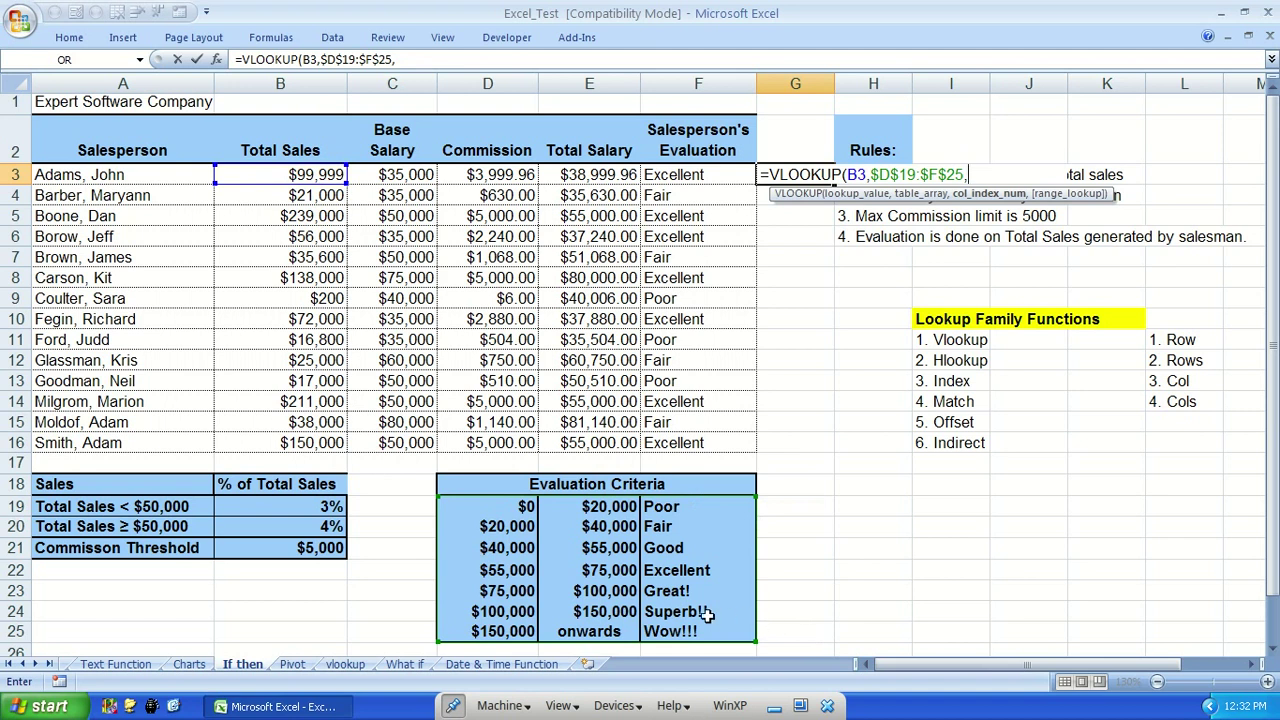
Complete the G3 VLOOKUP with column index 3 and range lookup 1, and fill it down through G16
text(3,)
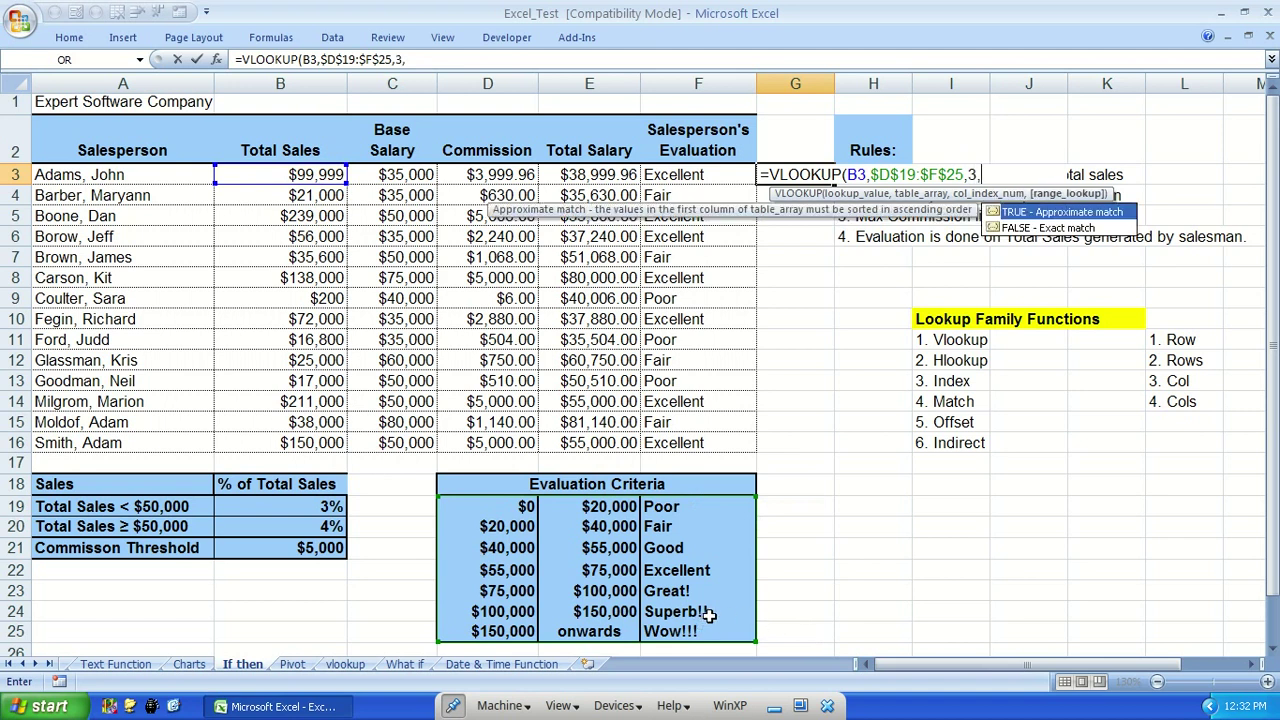
text(1)
key(Return)
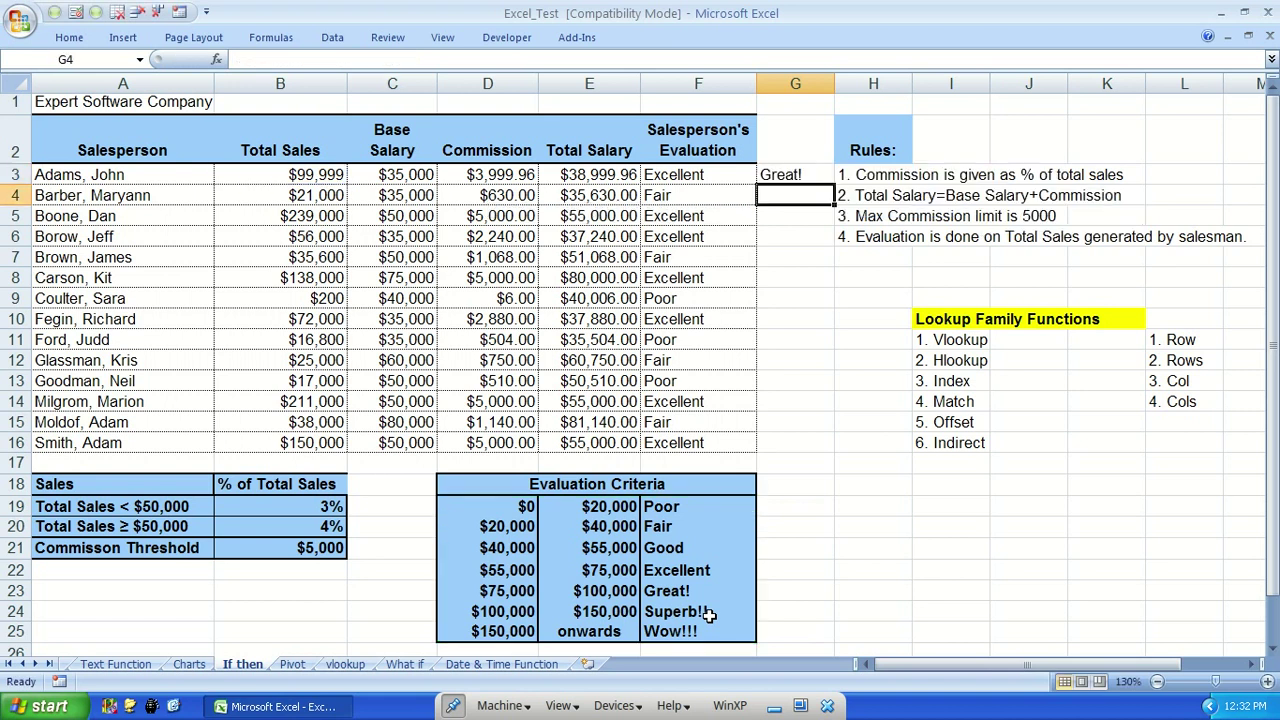
double_click(834, 184)
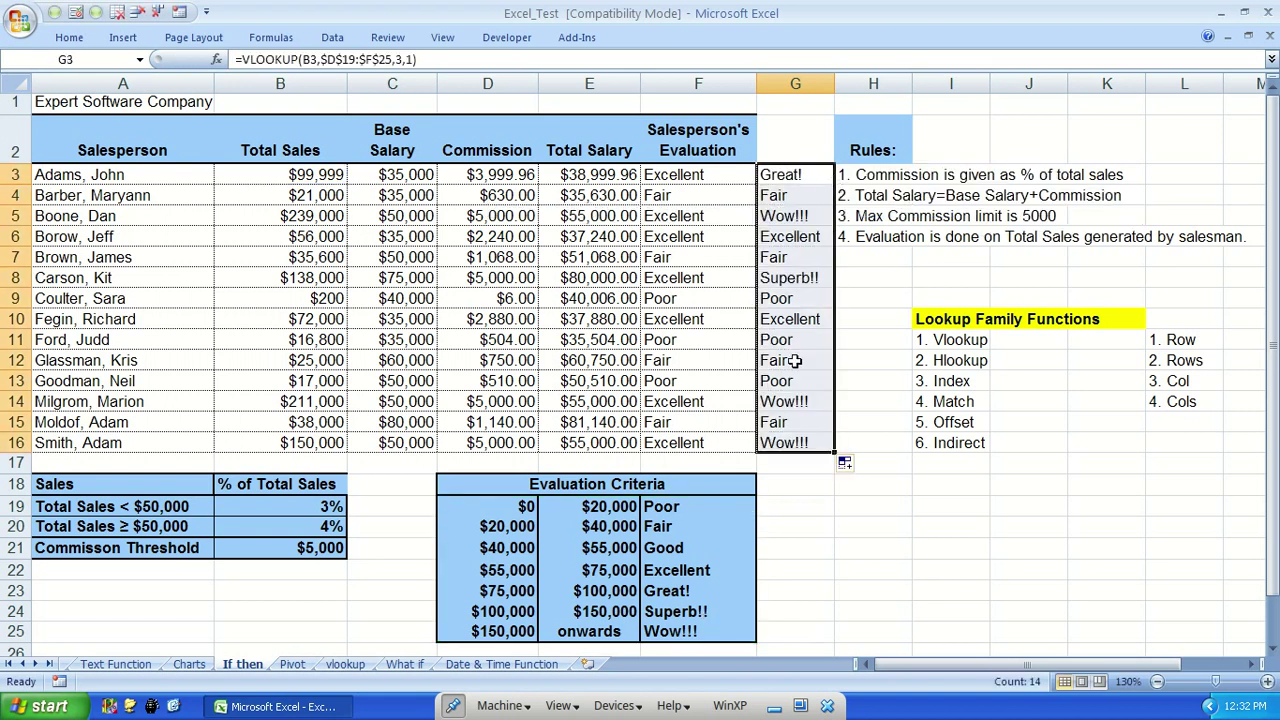
Check the filled VLOOKUP results in rows 15, 9 and 10 against their total sales and the Evaluation Criteria table
click(786, 424)
click(325, 422)
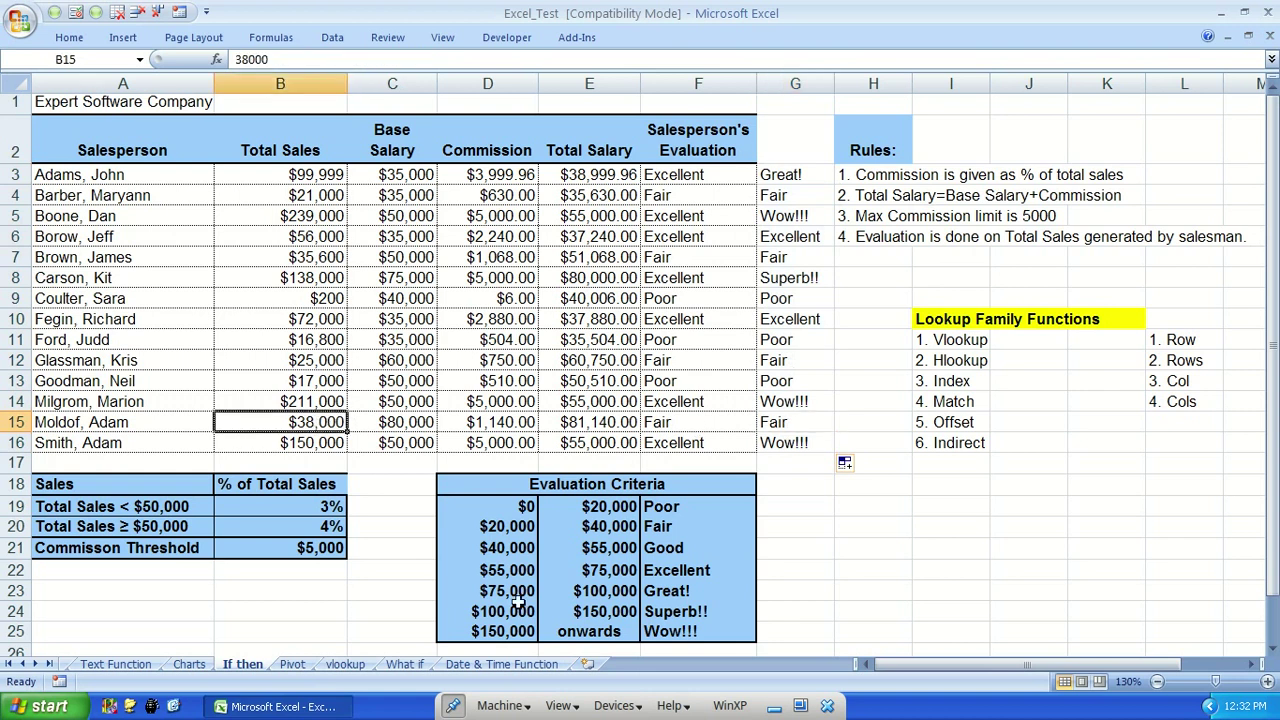
click(665, 526)
click(786, 422)
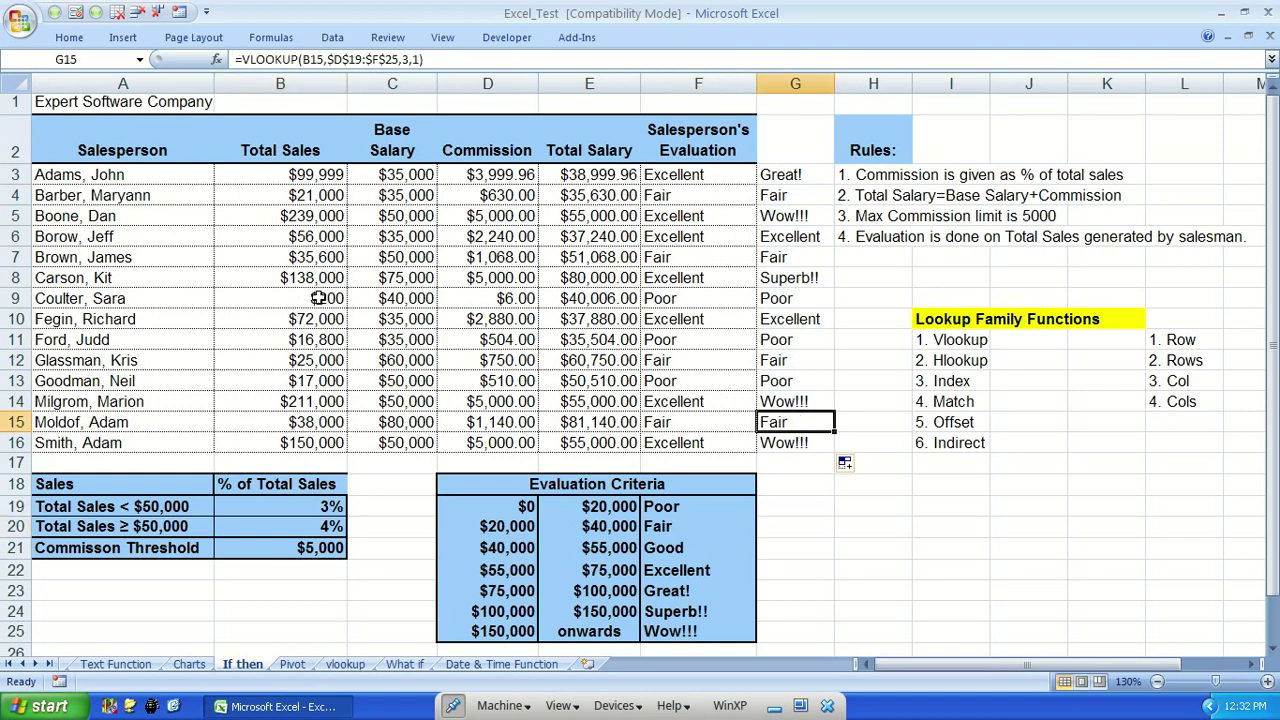
click(318, 298)
click(665, 506)
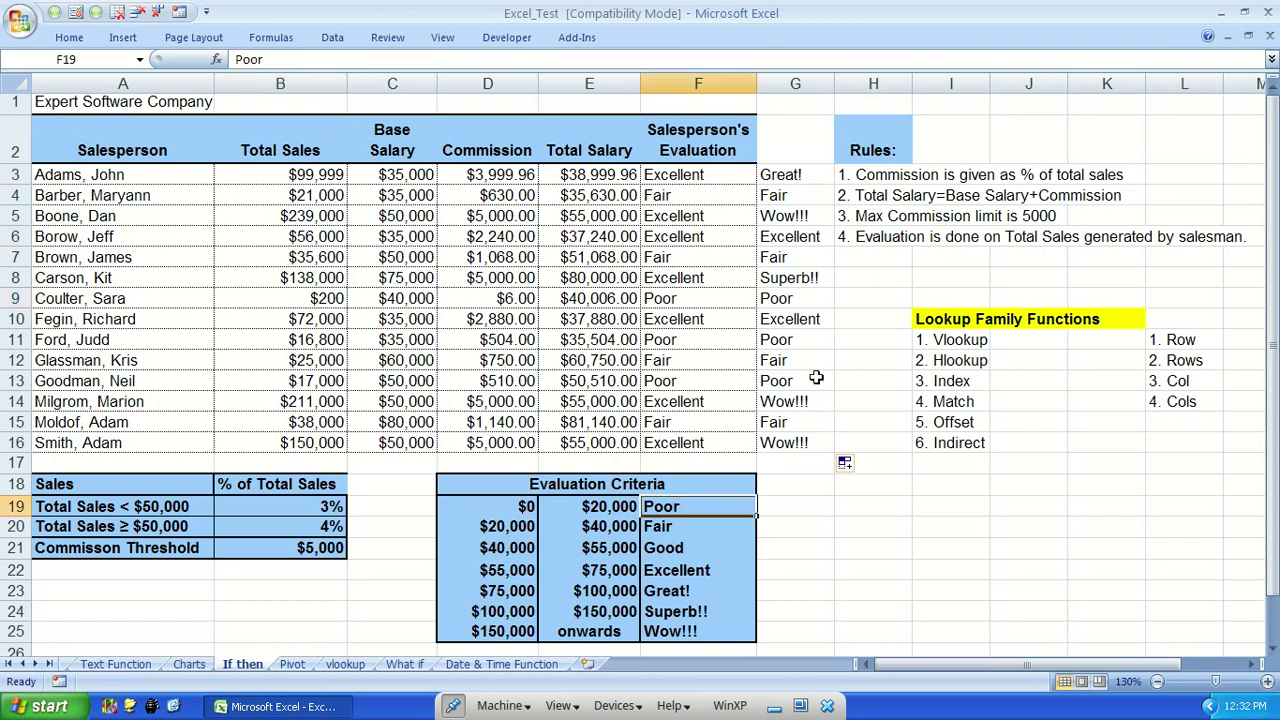
drag(812, 298, 312, 298)
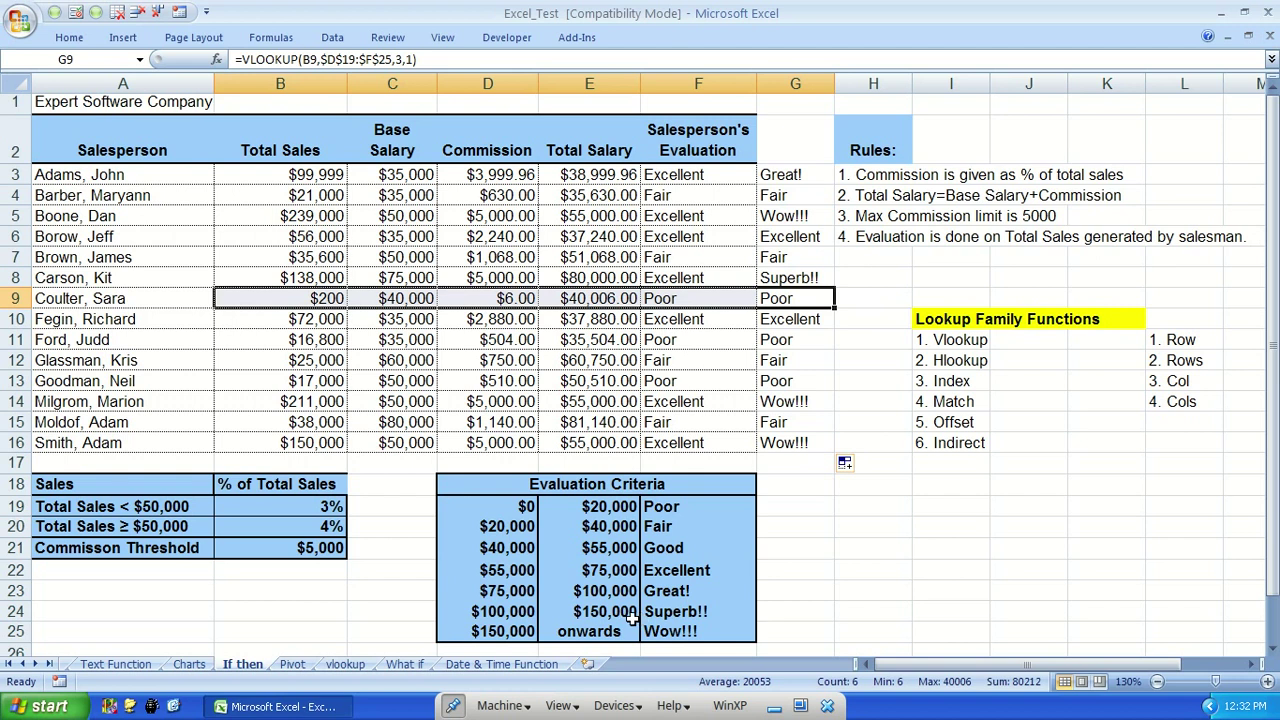
click(791, 321)
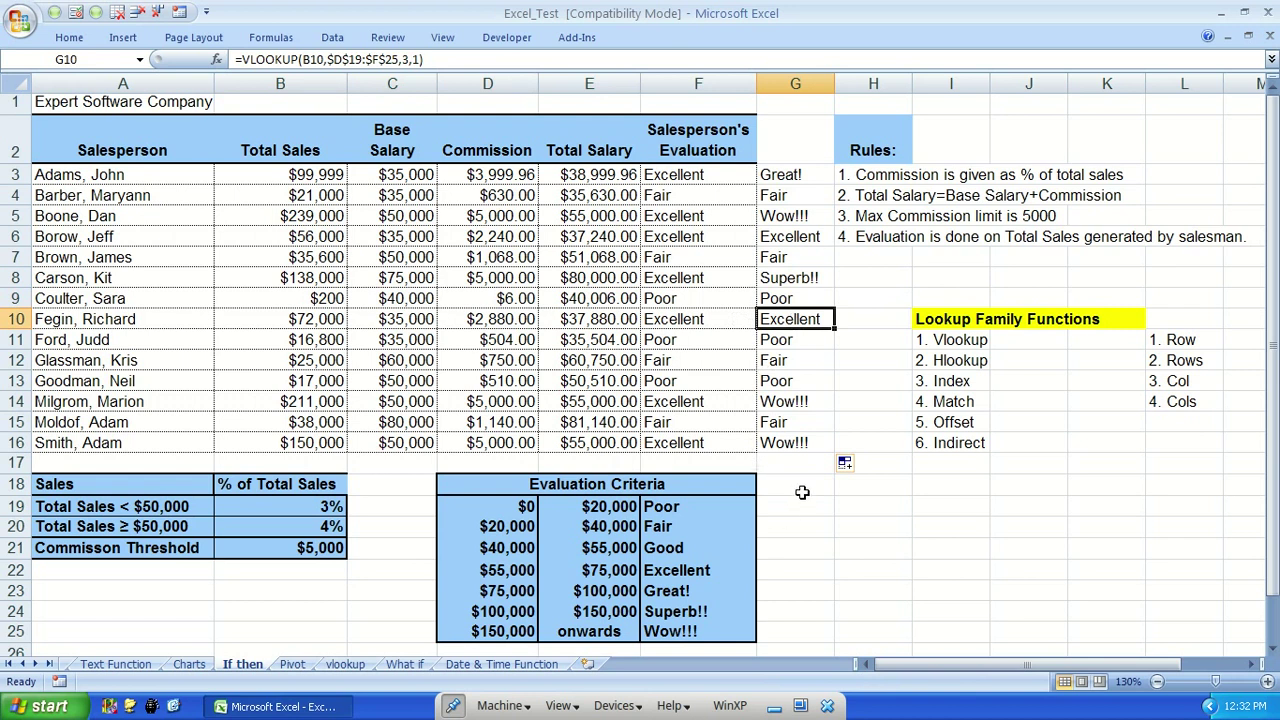
Open the vlookup sheet and examine its student database and the extraction table below it
click(189, 665)
click(348, 665)
scroll(484, 448, up, 7)
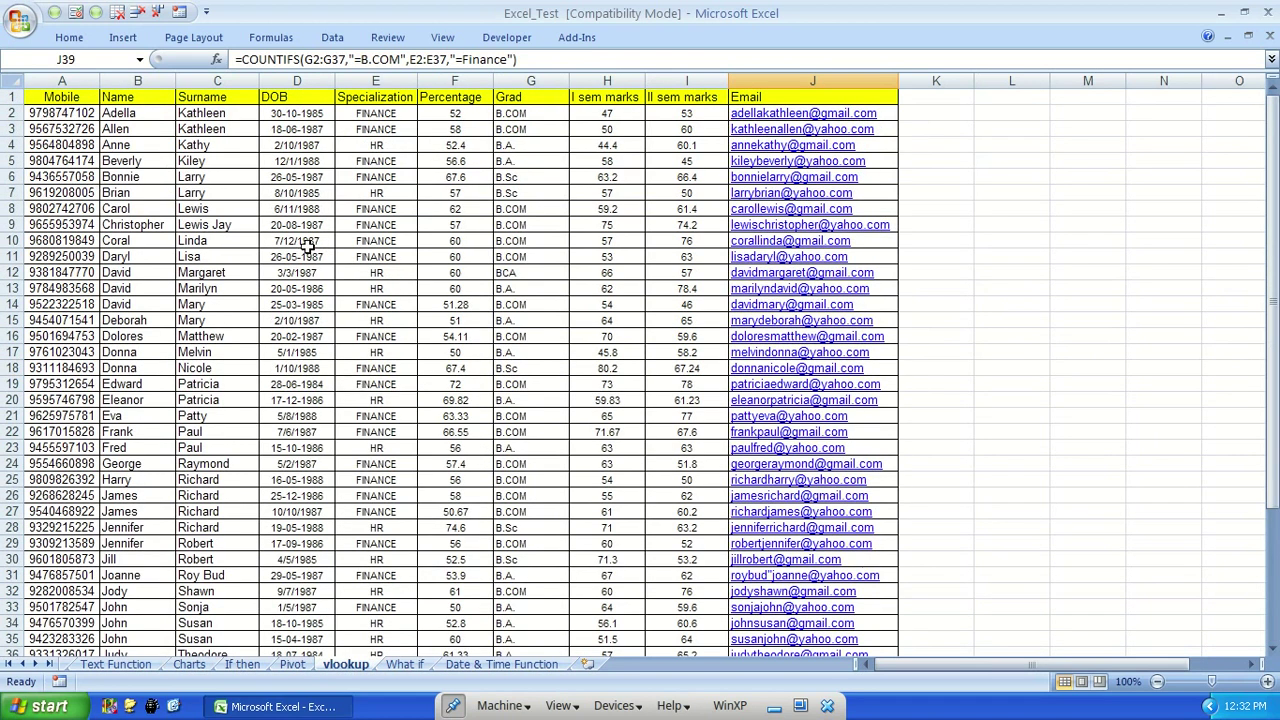
scroll(308, 246, up, 2)
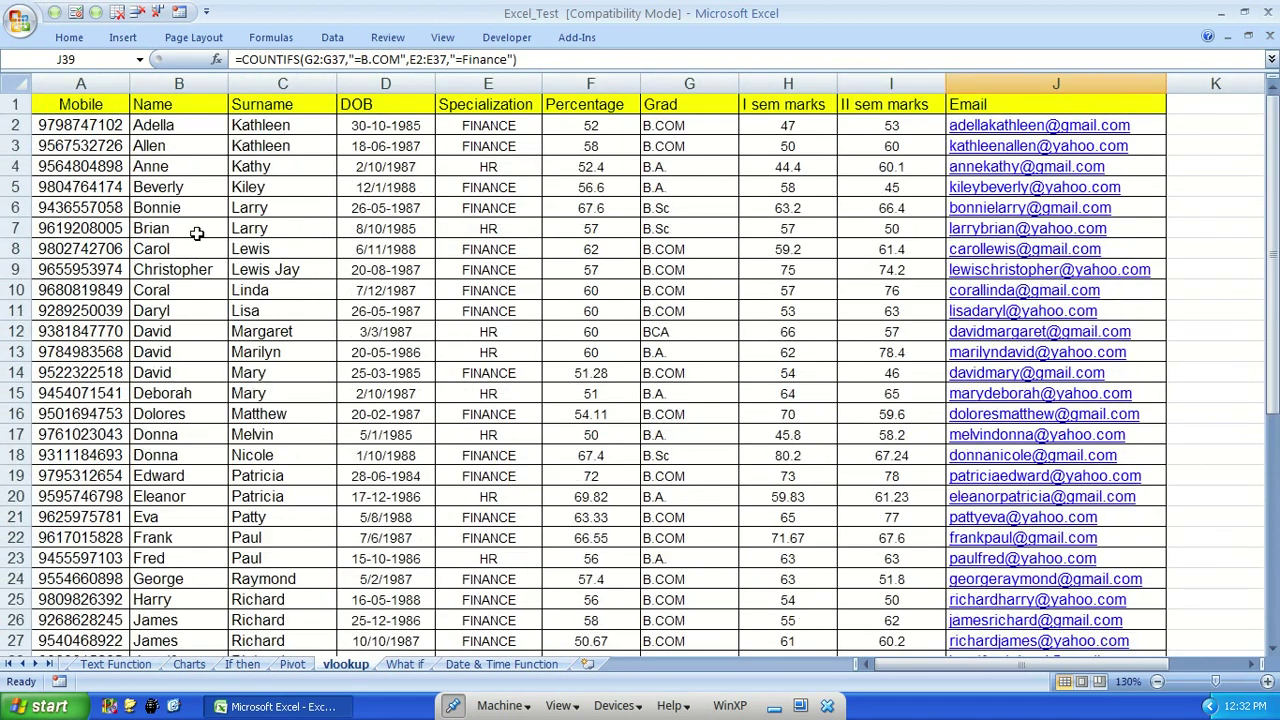
scroll(280, 400, down, 5)
scroll(340, 390, up, 5)
scroll(1050, 495, down, 6)
scroll(1050, 495, down, 1)
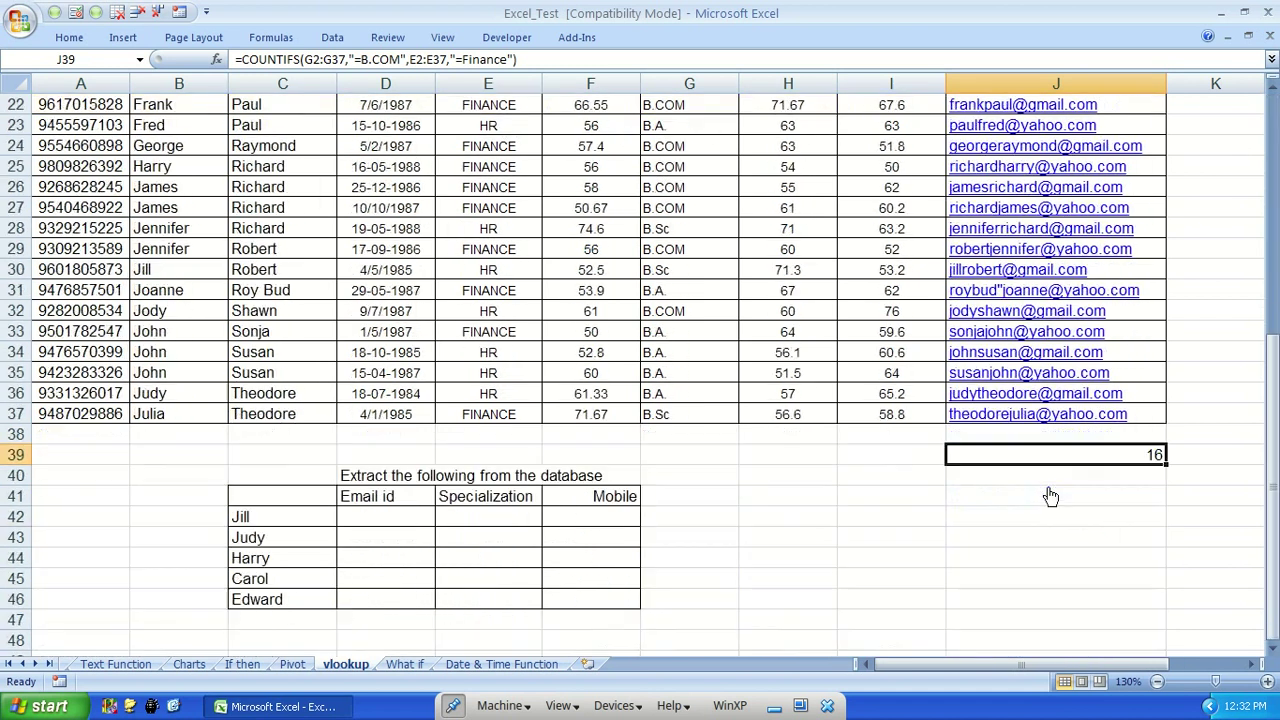
Search the sheet for the first person named in the extraction table (C42)
click(391, 516)
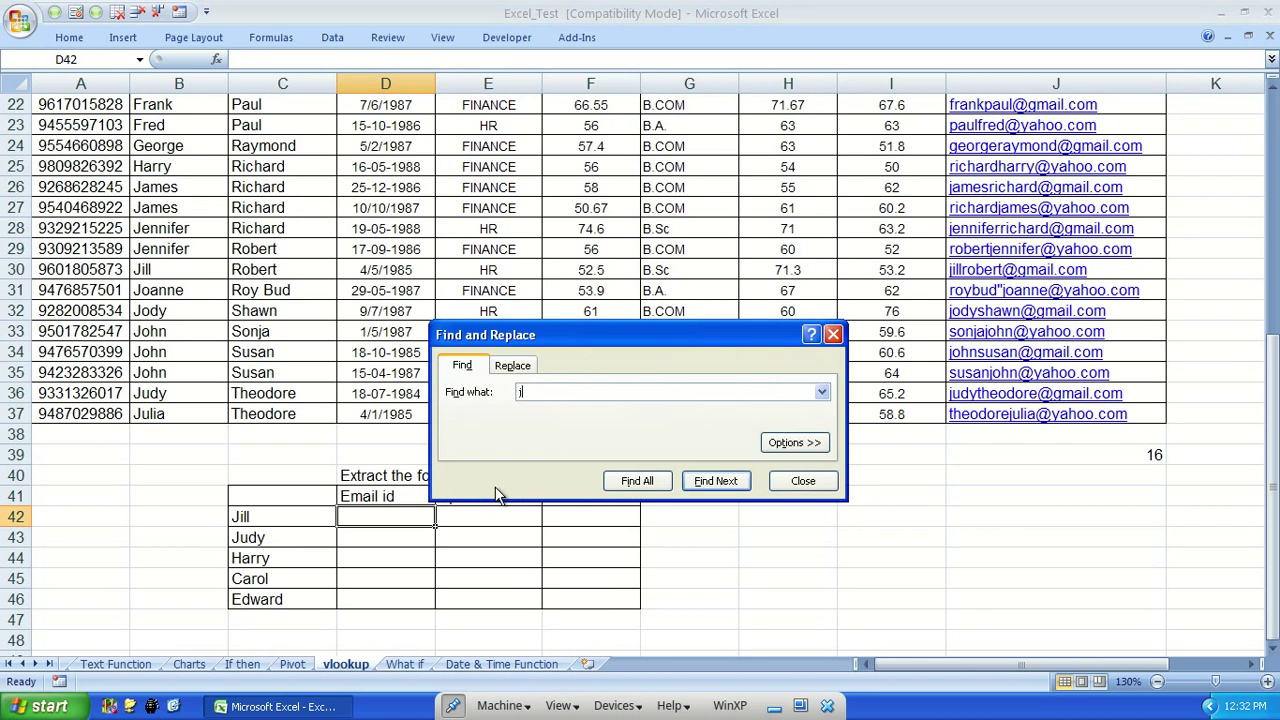
key(Return)
key(Escape)
Copy the matching record's email address from J30 into the Email id cell D42
key(Right)
key(Right)
key(Right)
key(Right)
key(Right)
key(Right)
key(Right)
key(Right)
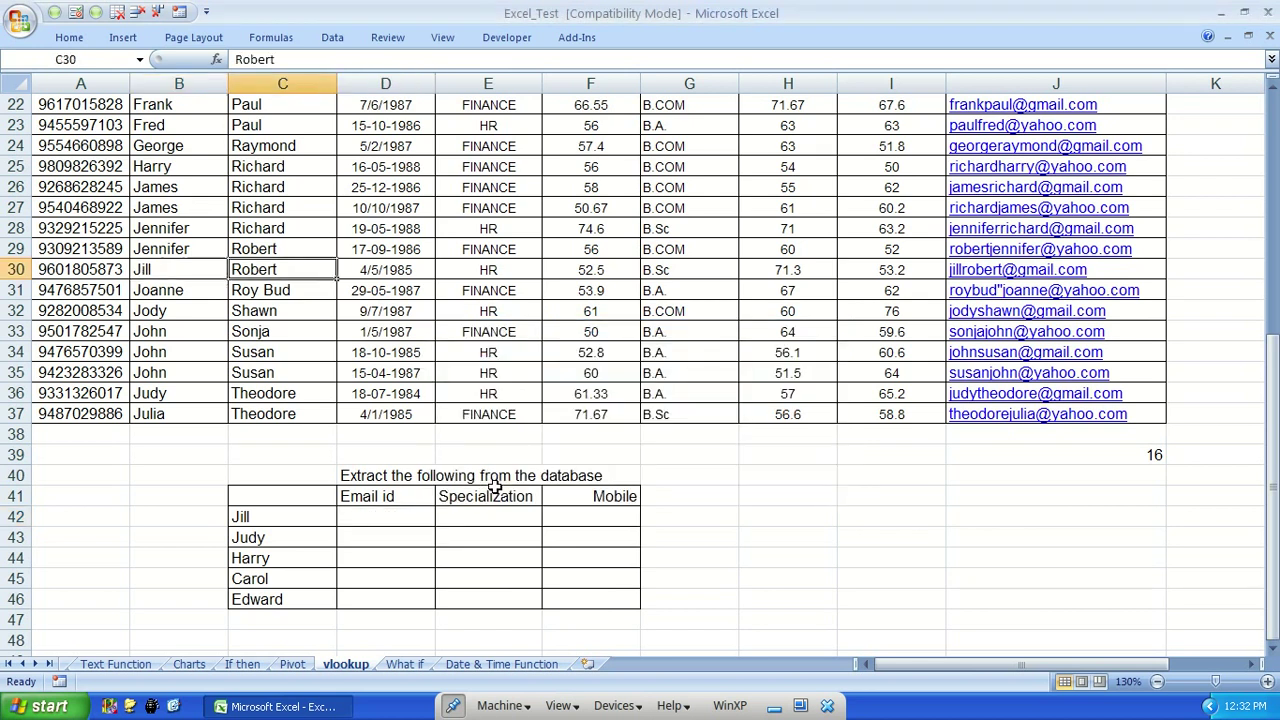
key(ctrl+c)
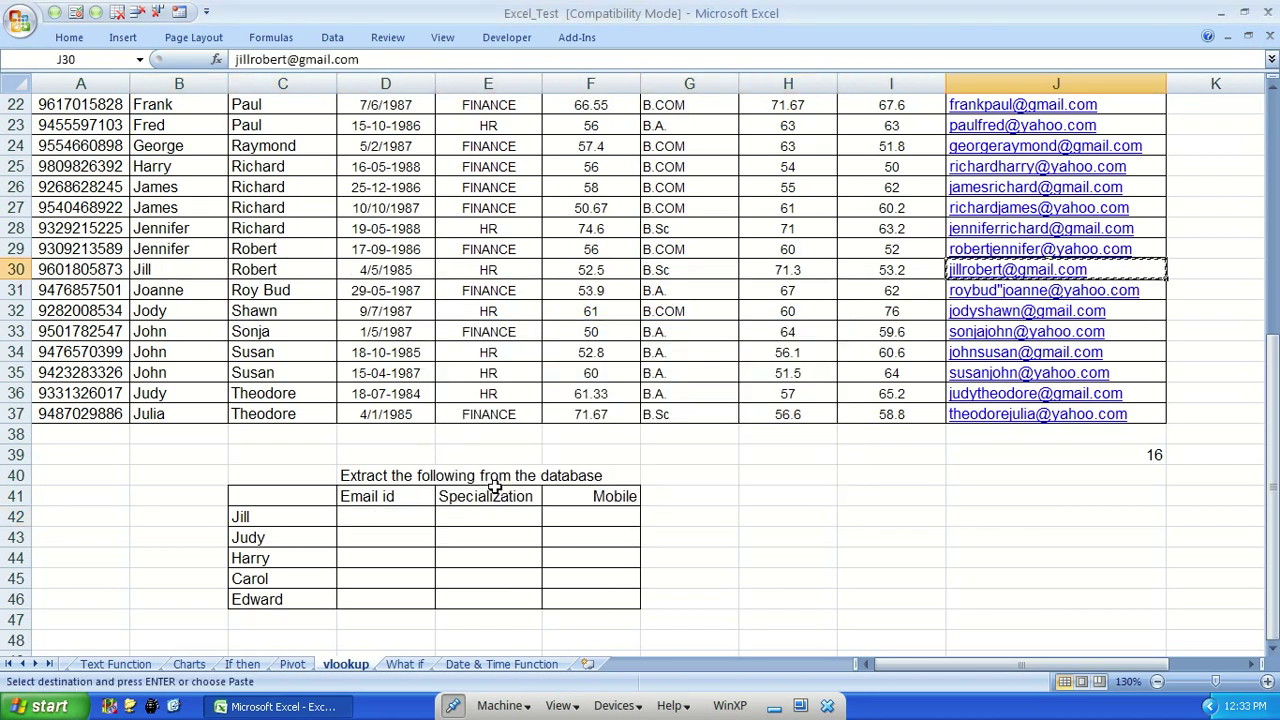
click(411, 515)
key(ctrl+v)
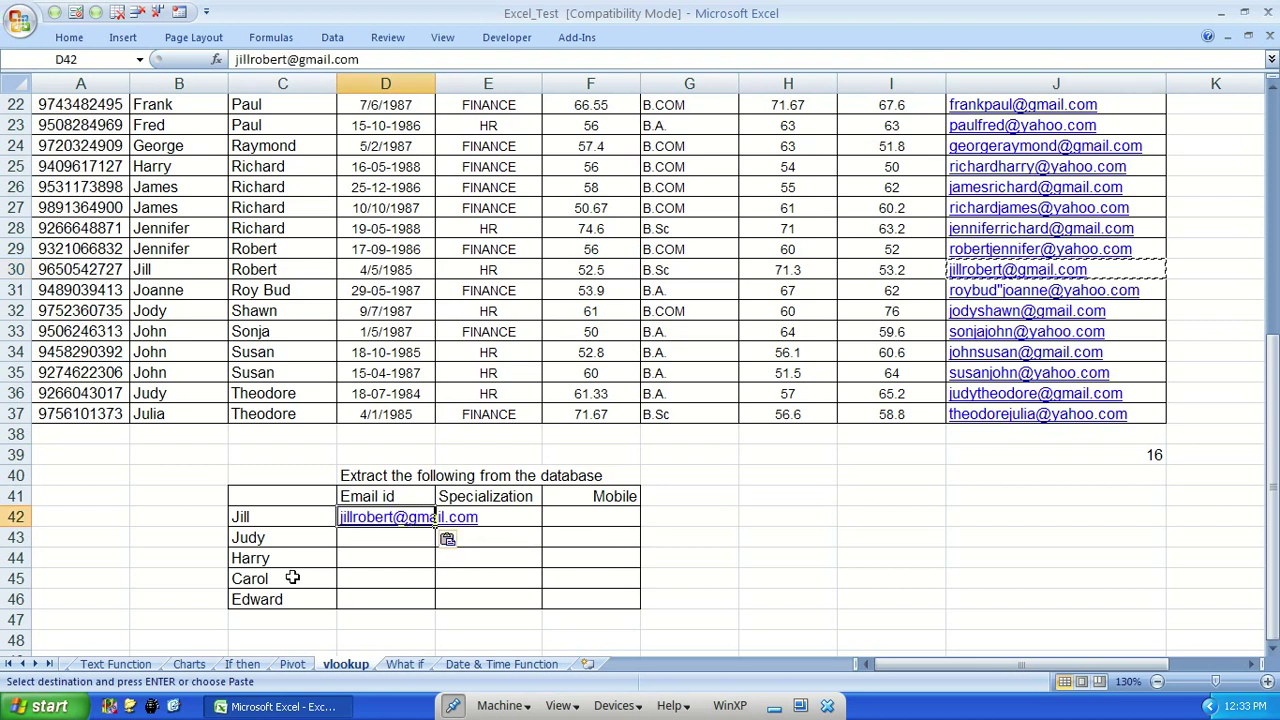
Clear the pasted email address from the Email id cell D42
click(613, 515)
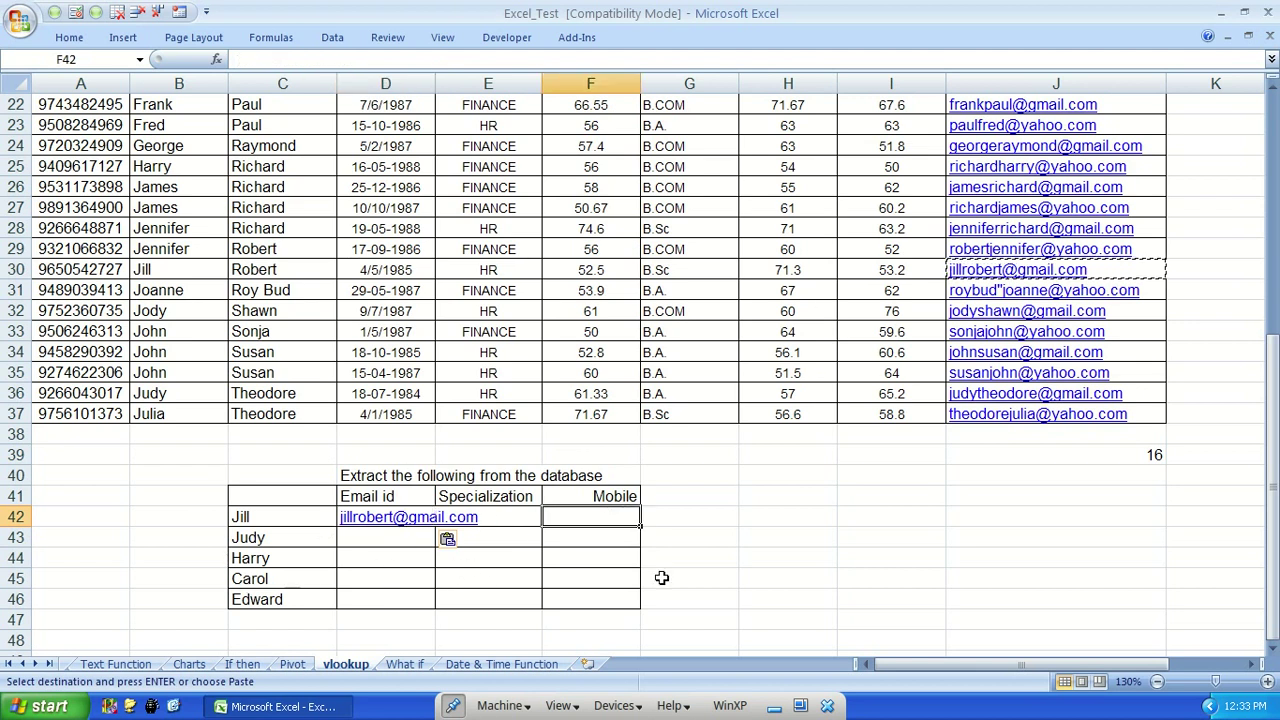
key(Left)
key(Left)
key(Delete)
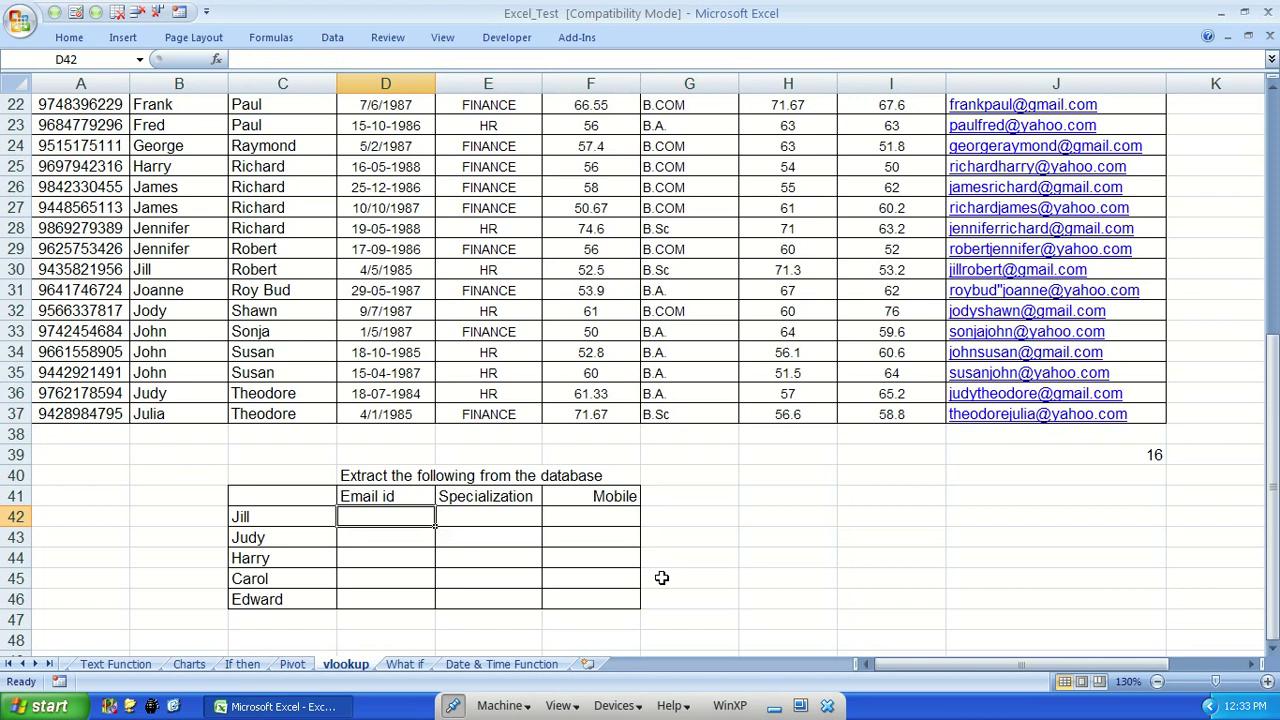
Start a VLOOKUP formula in D42 with C42 as the lookup value and B1:J37 as the table array
text(=vloo)
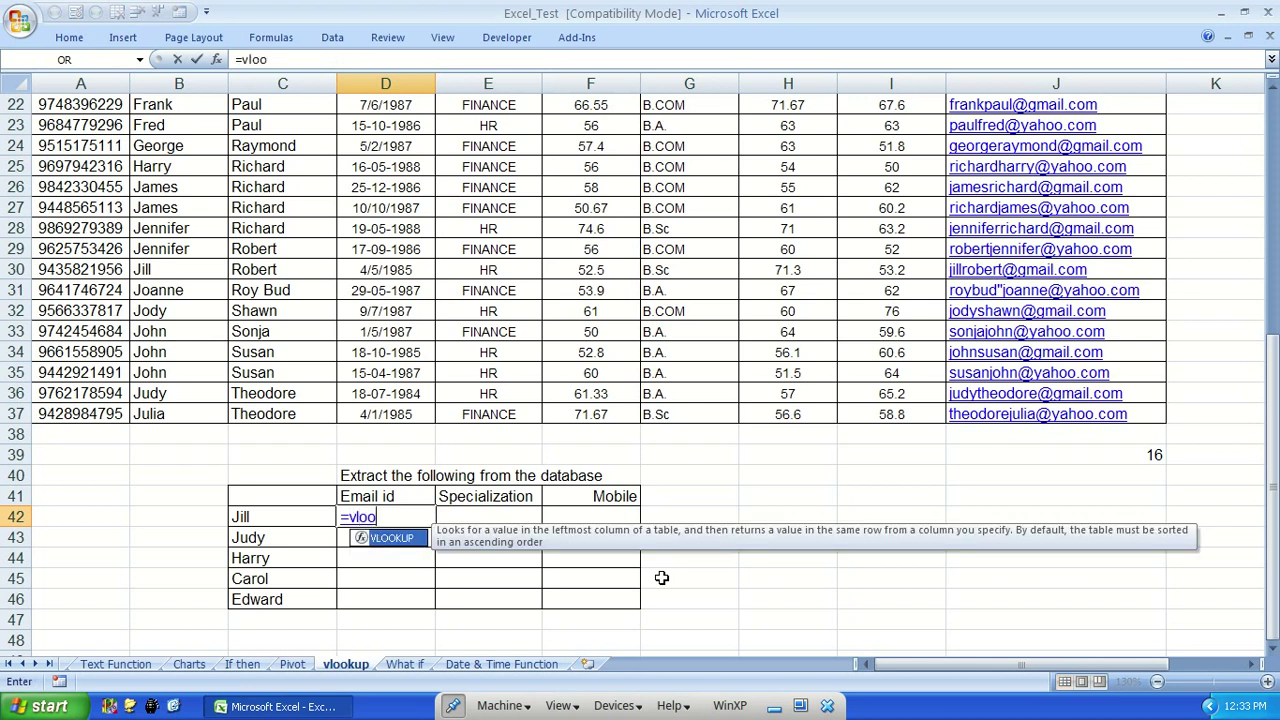
key(Tab)
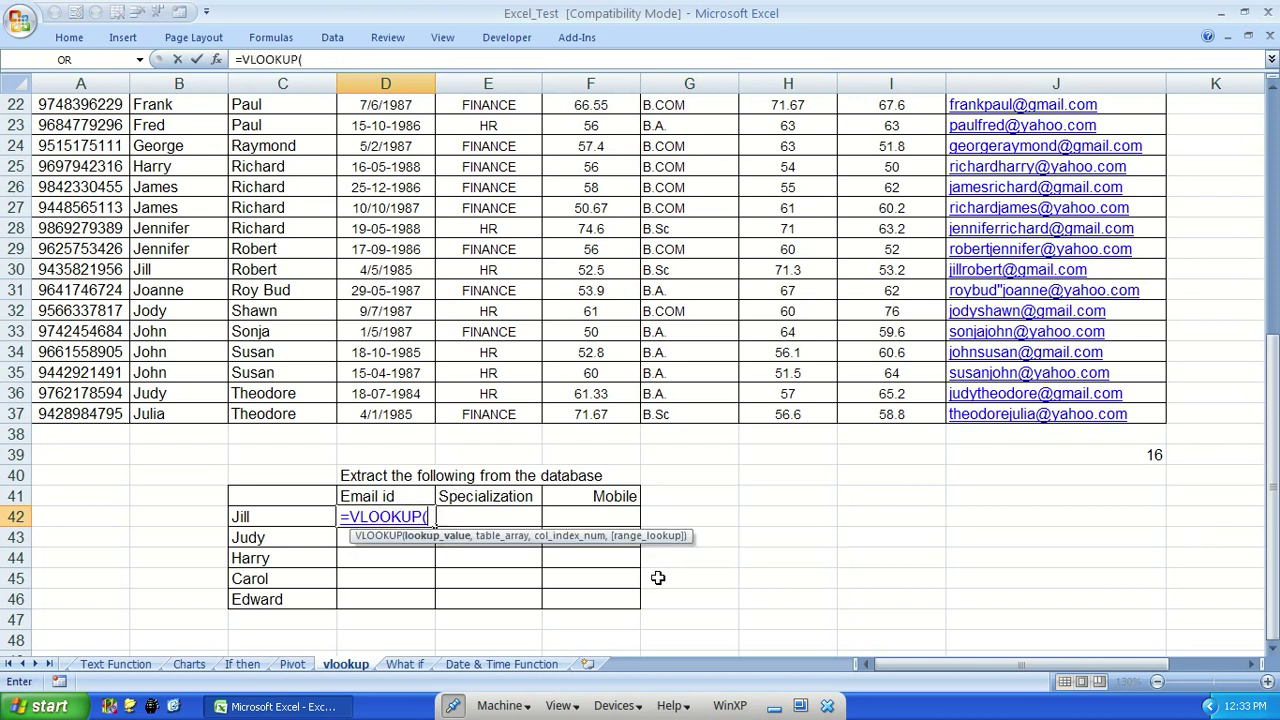
click(252, 514)
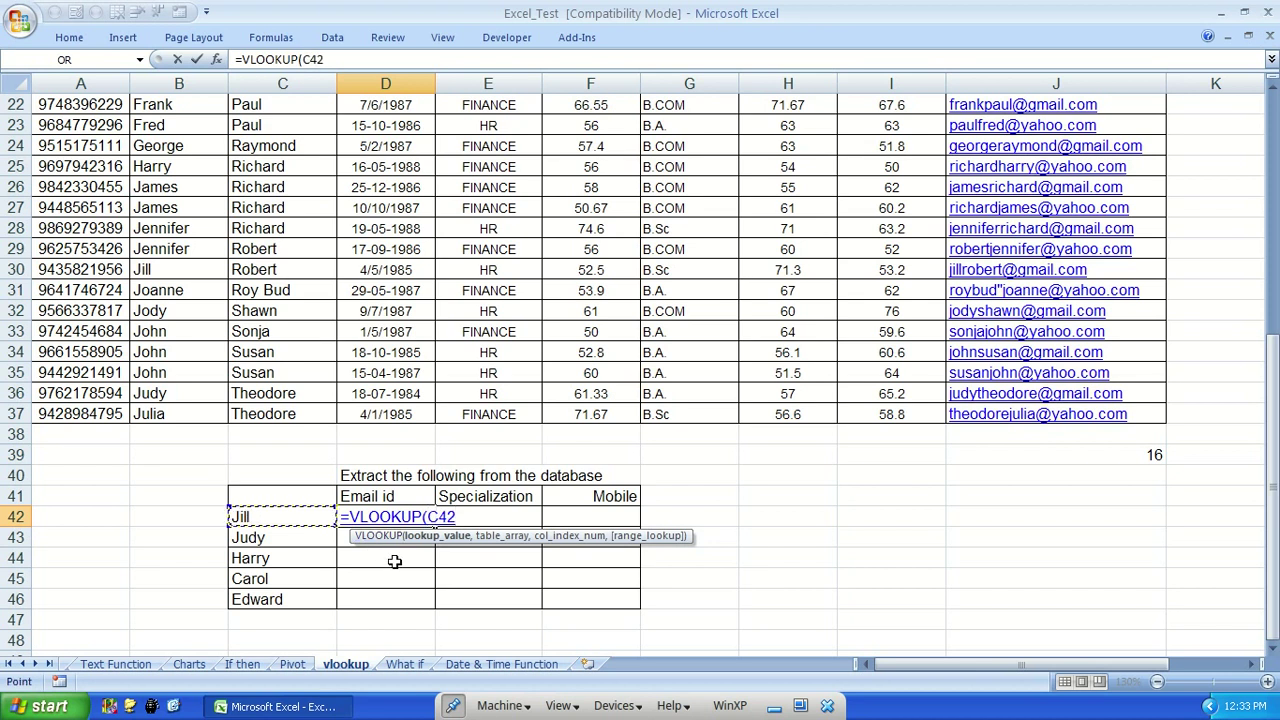
text(,)
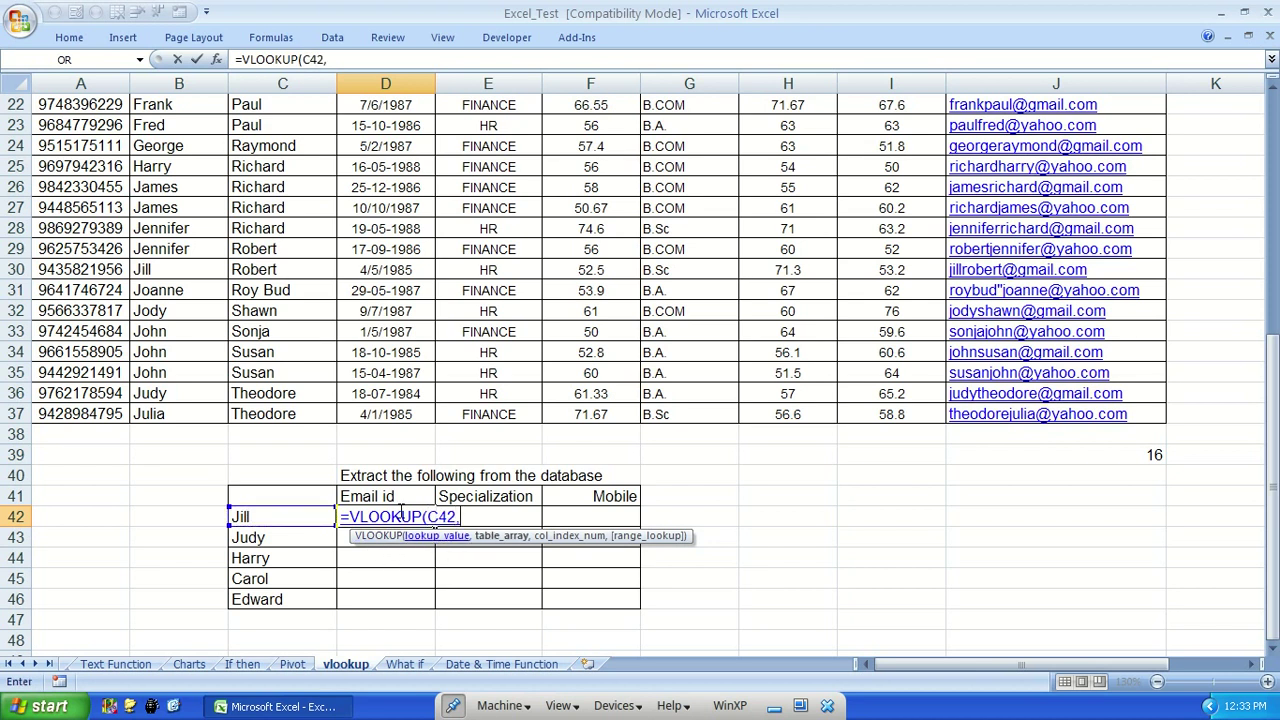
scroll(114, 402, up, 7)
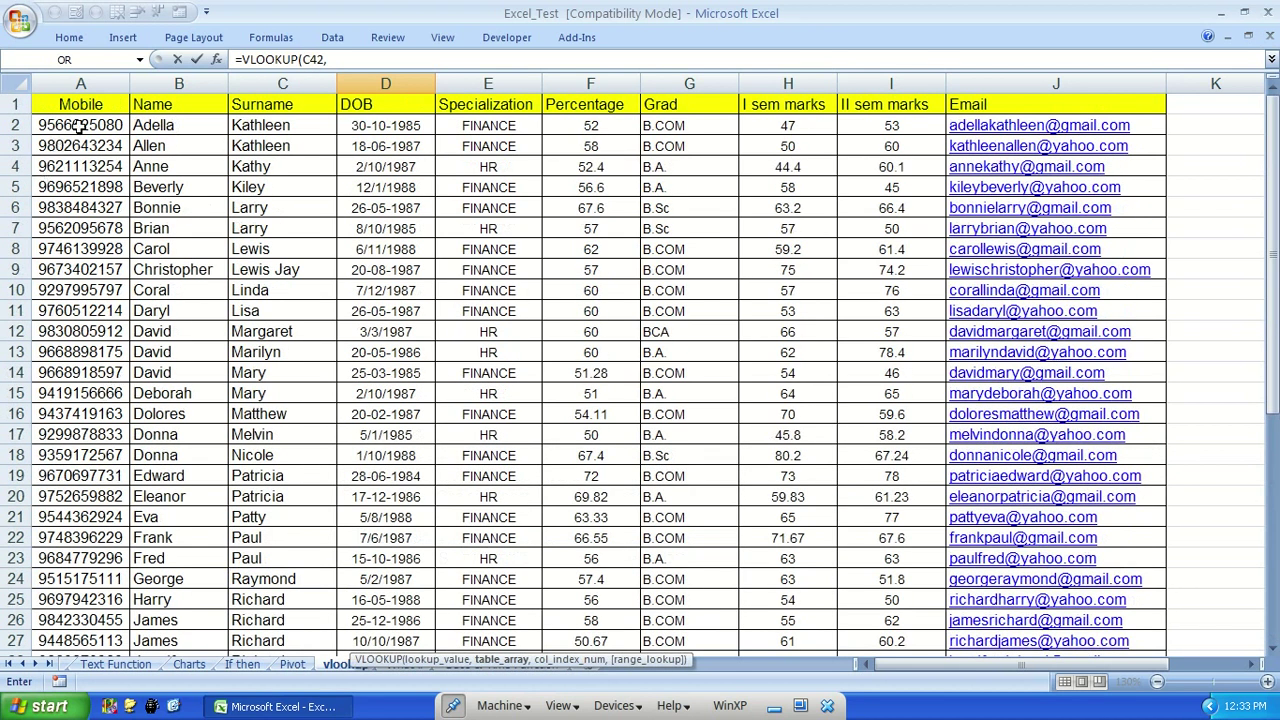
scroll(68, 416, down, 8)
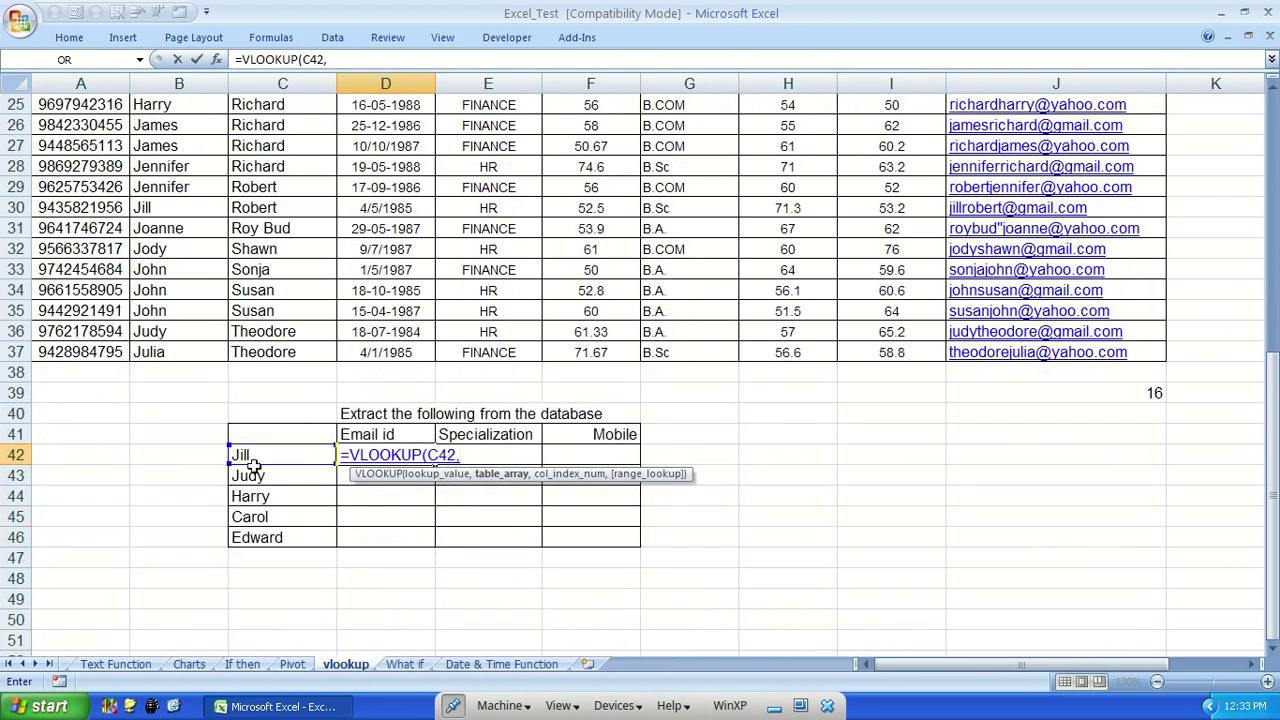
scroll(183, 260, up, 8)
drag(172, 106, 1078, 625)
scroll(706, 605, down, 5)
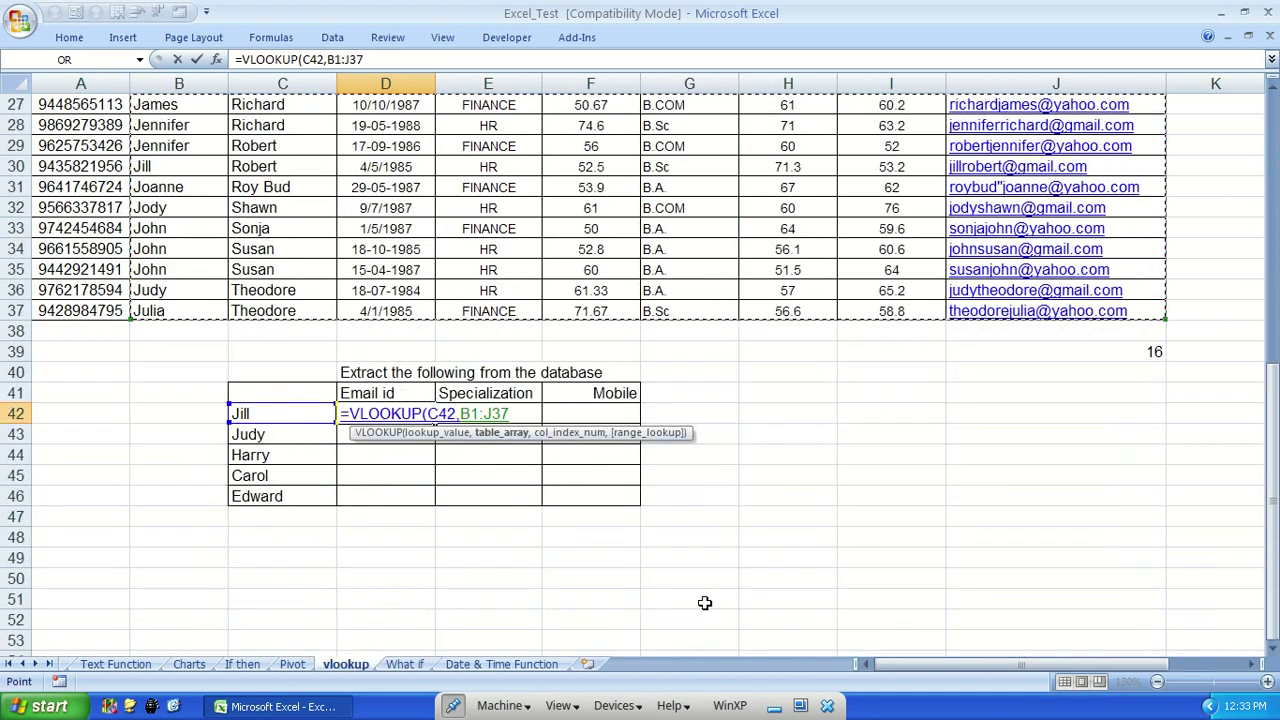
Complete D42's VLOOKUP with absolute range $B$1:$J$37, column index 9 and exact match 0, and fill it down to D46
key(F4)
text(,9)
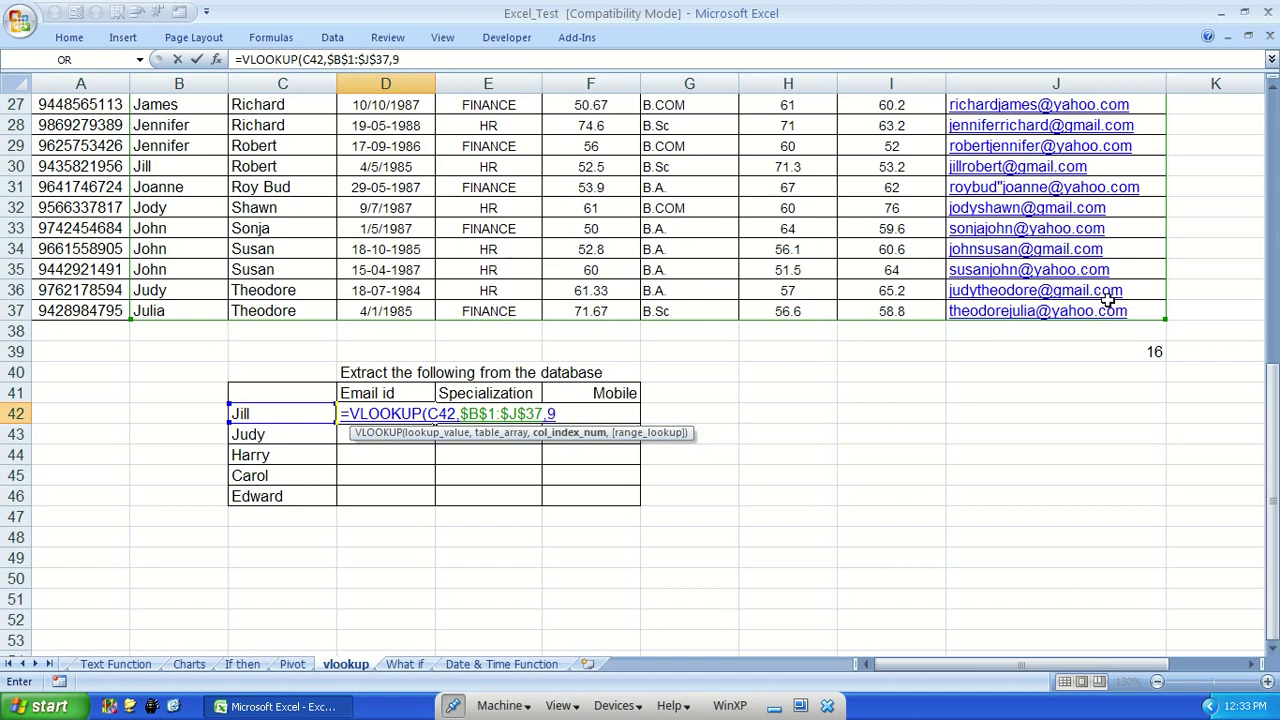
text(,)
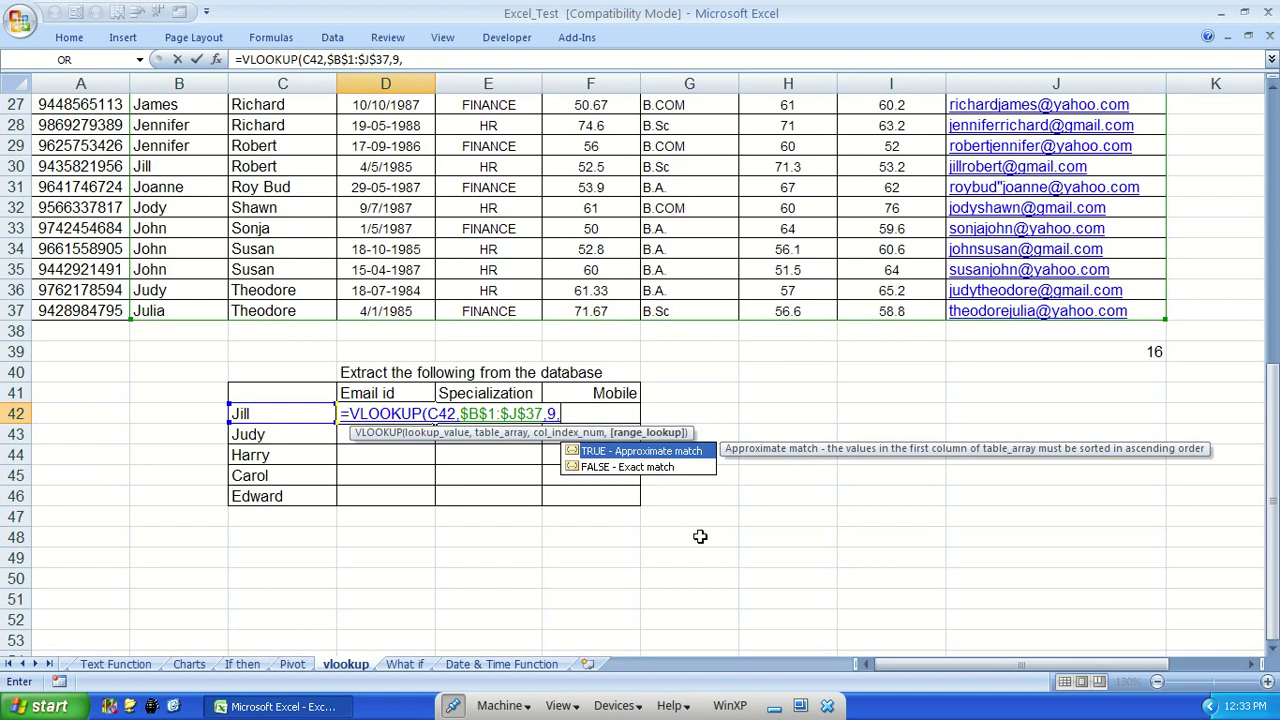
text(0))
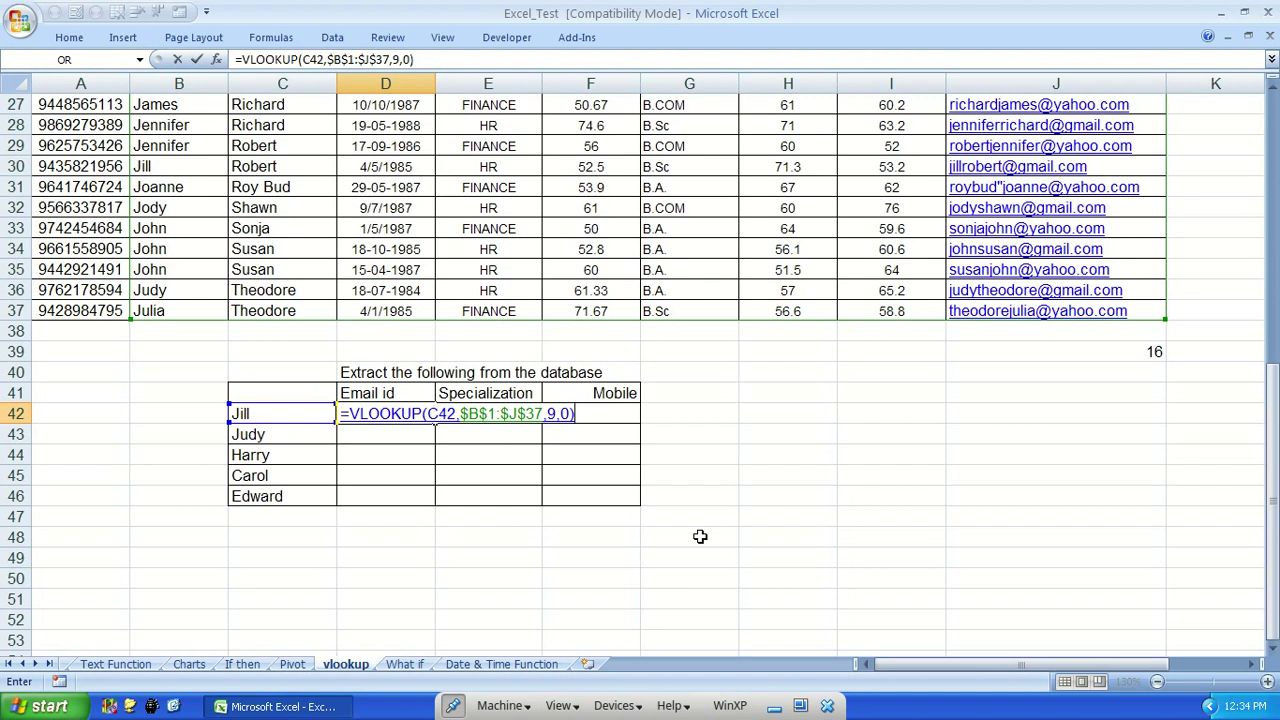
key(ctrl+Return)
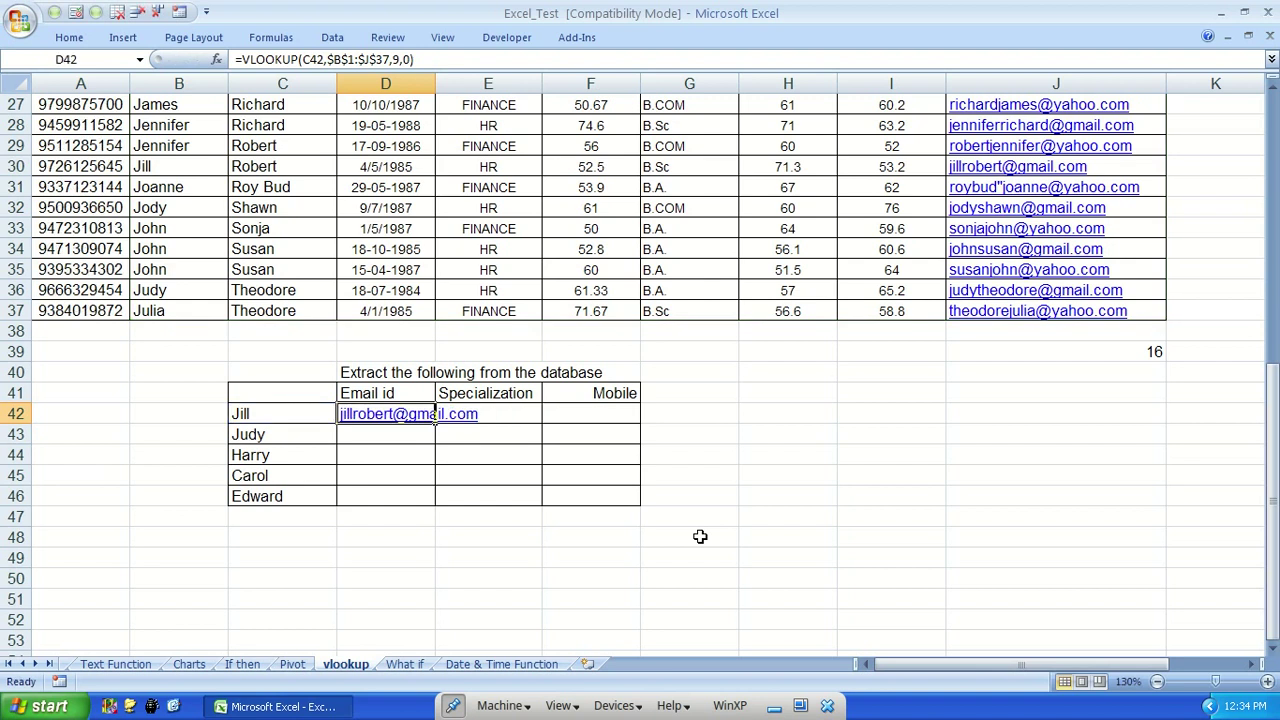
drag(435, 421, 435, 500)
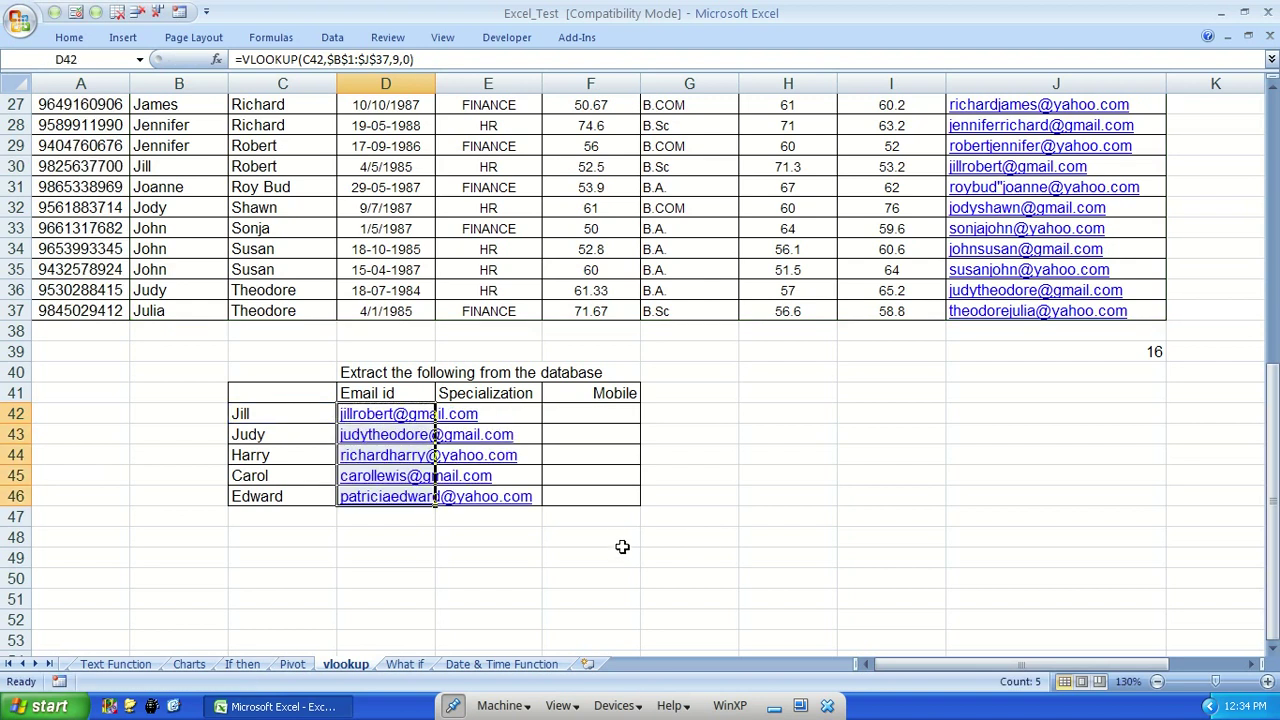
Compare the email extracted for the person in C44 with the matching database record in row 25
click(297, 456)
scroll(466, 472, up, 5)
scroll(466, 472, up, 2)
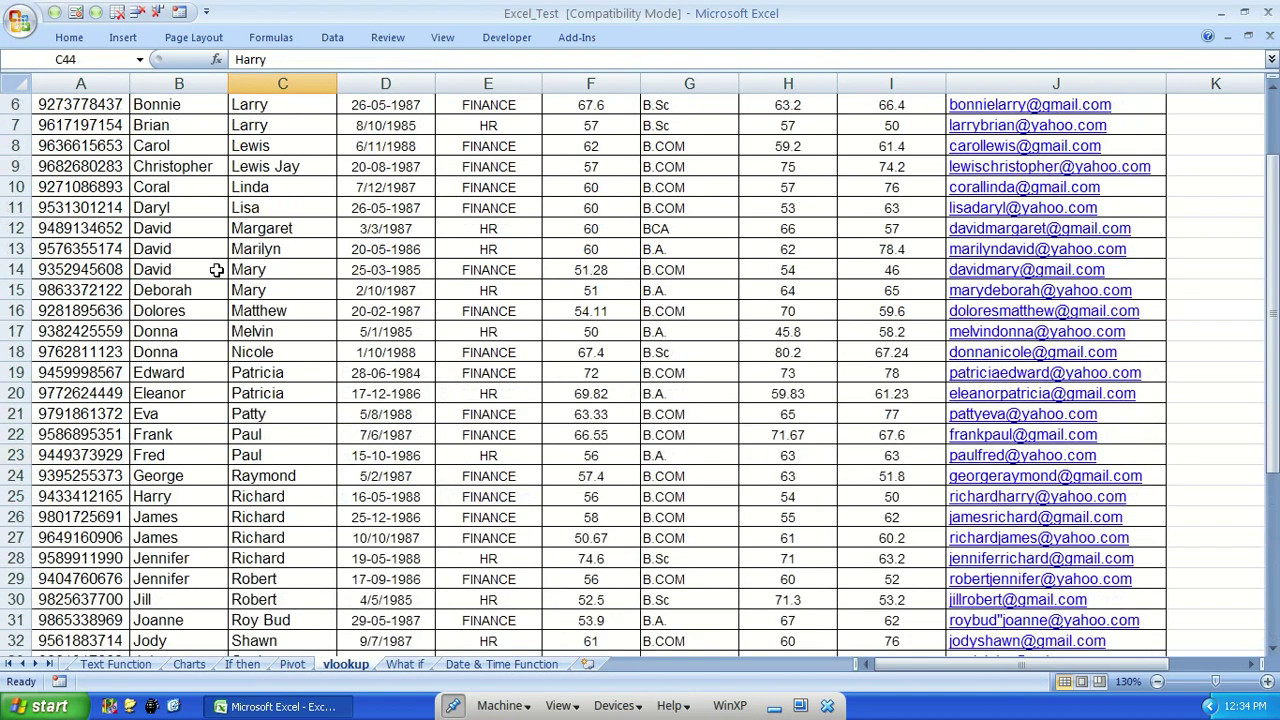
click(168, 579)
scroll(168, 582, down, 1)
key(Up)
key(Up)
key(Up)
key(Up)
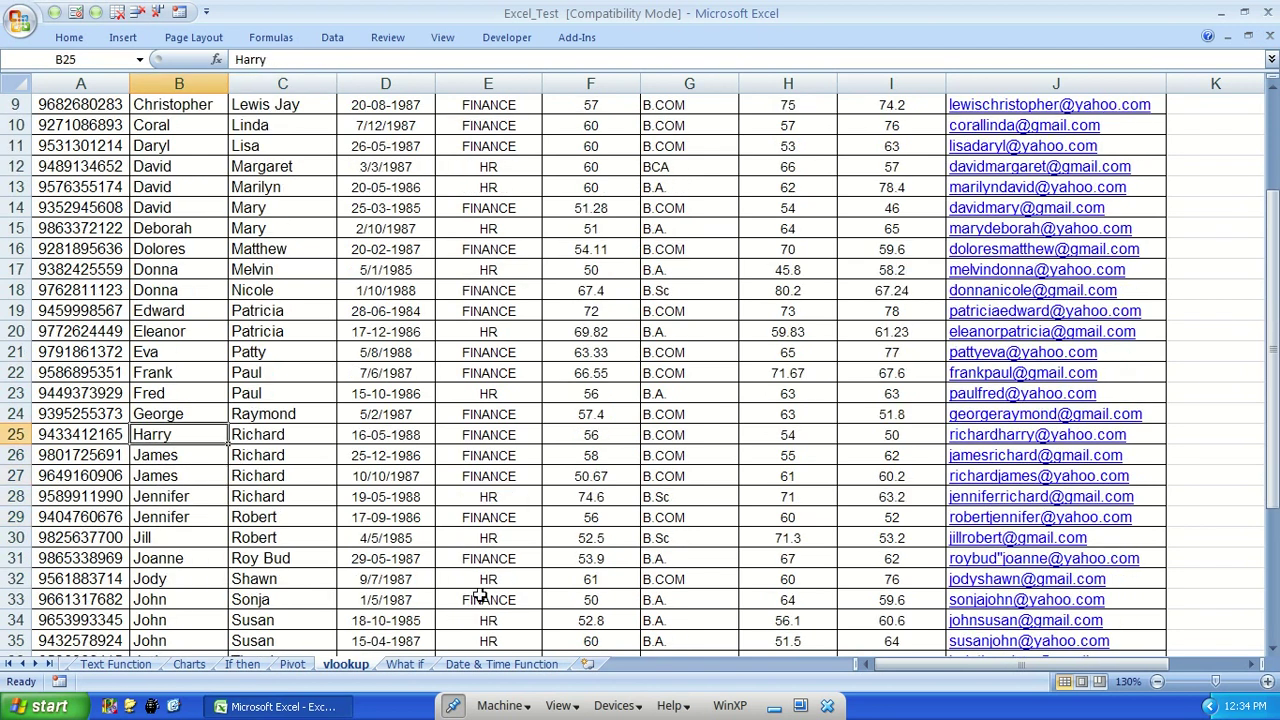
key(ctrl+Right)
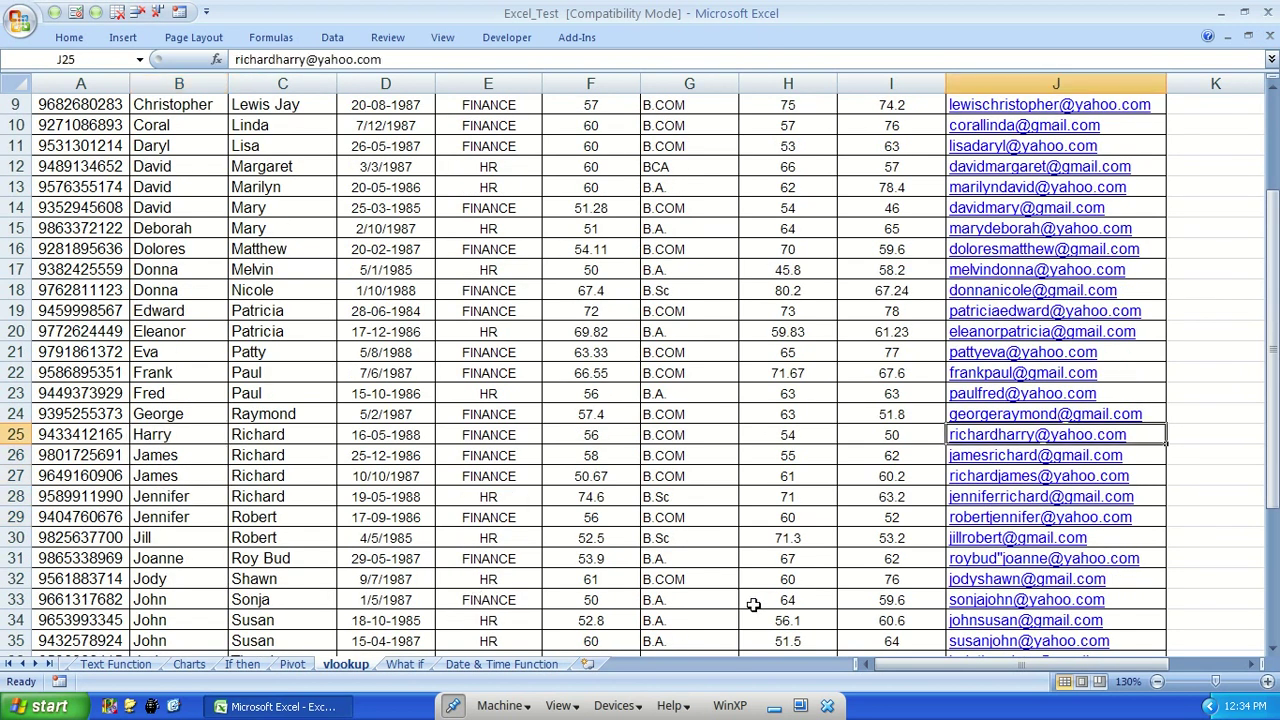
scroll(675, 590, down, 6)
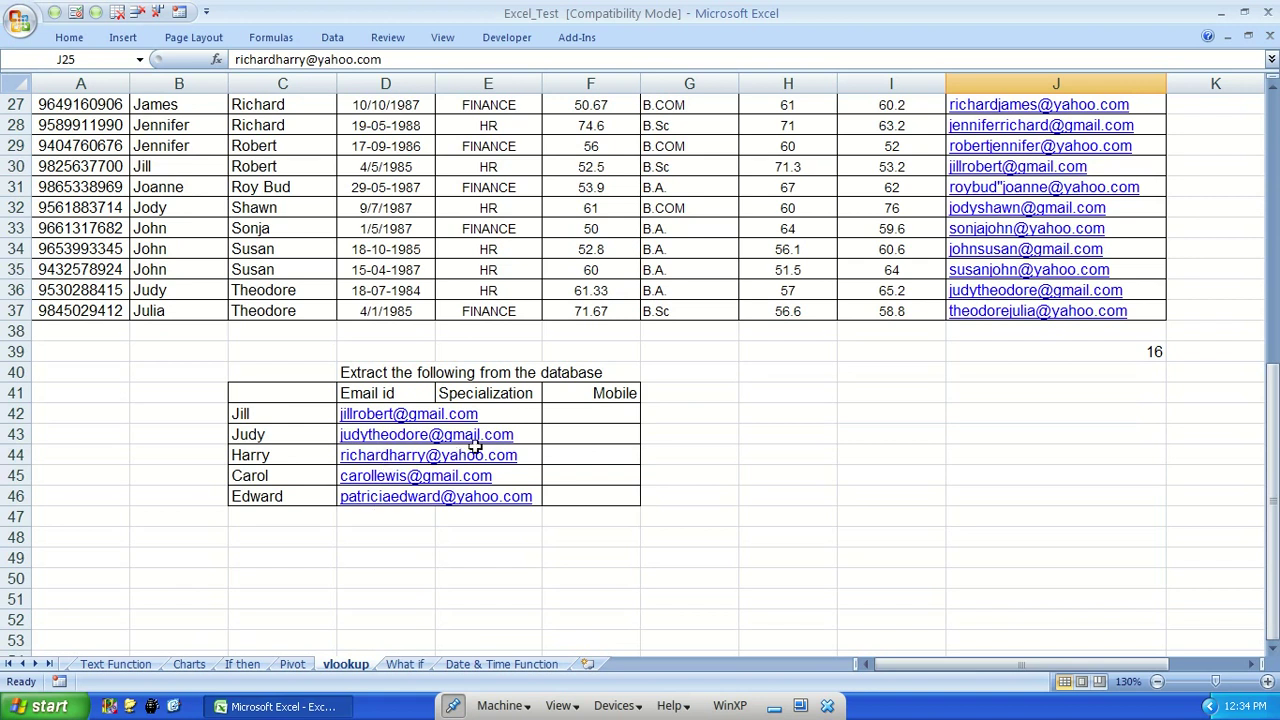
Review the VLOOKUP formula in D42 and try copying it into the Specialization cell E42
click(594, 414)
key(Left)
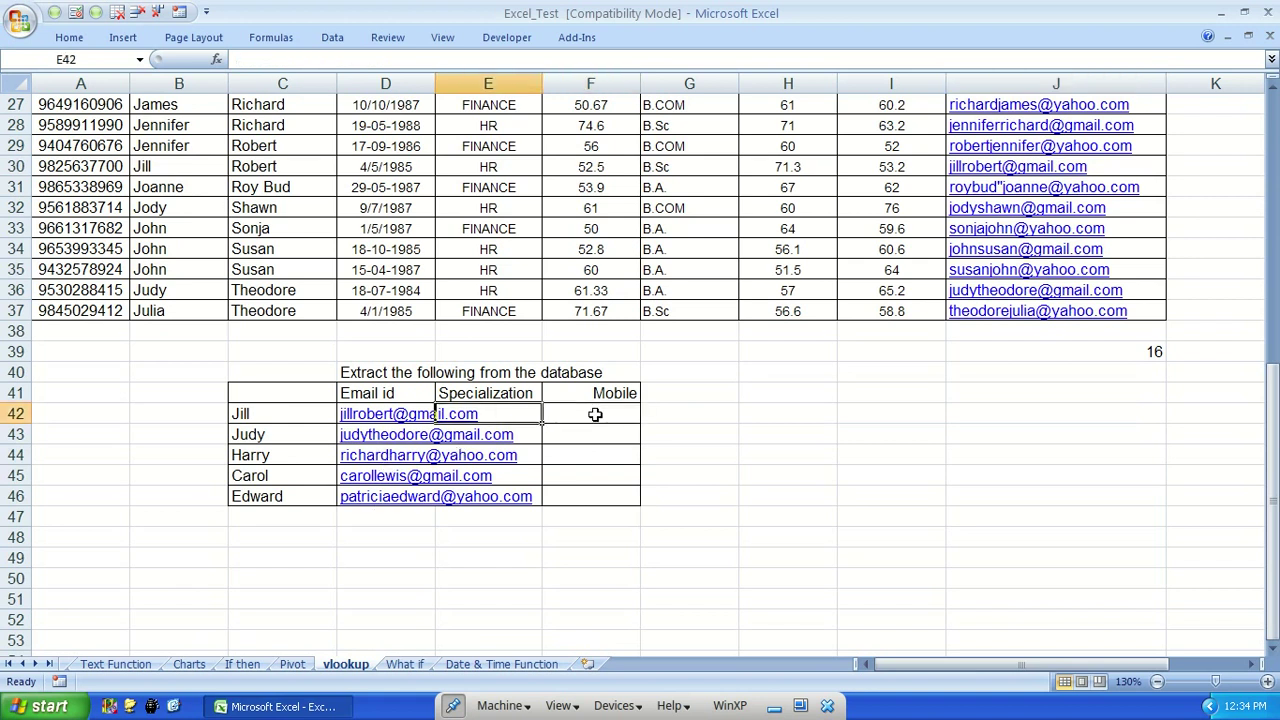
key(Left)
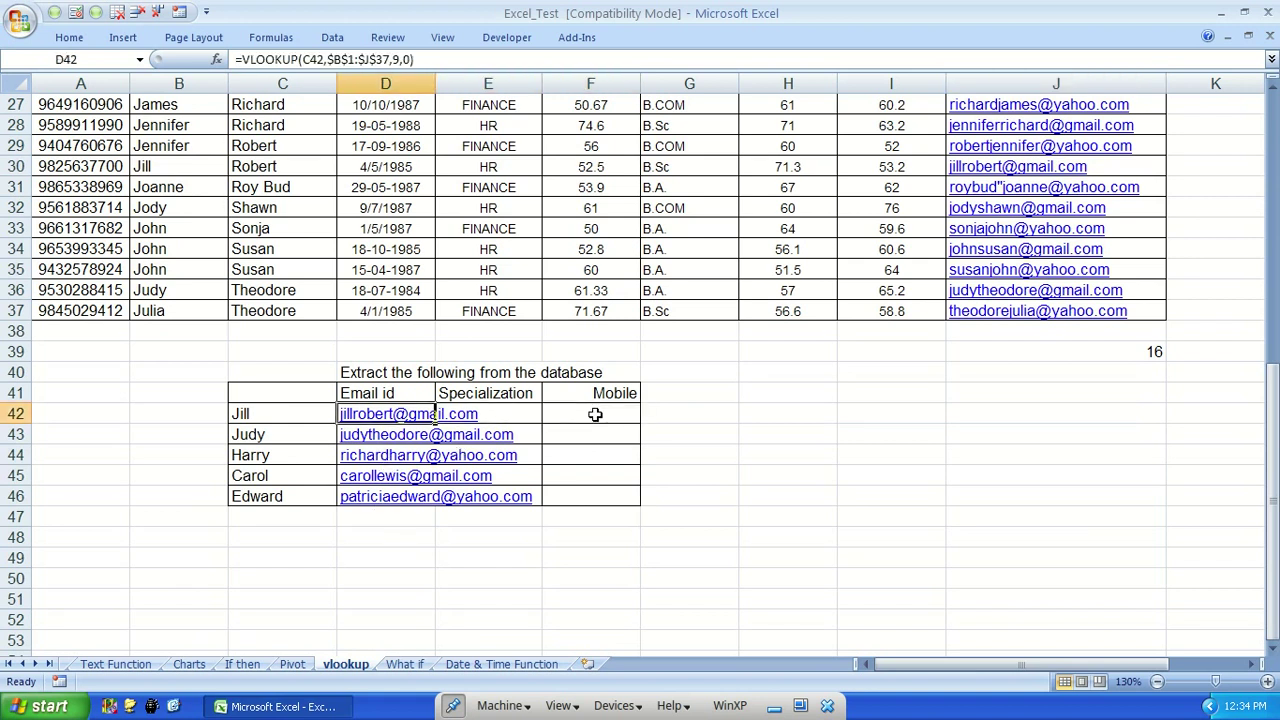
key(F2)
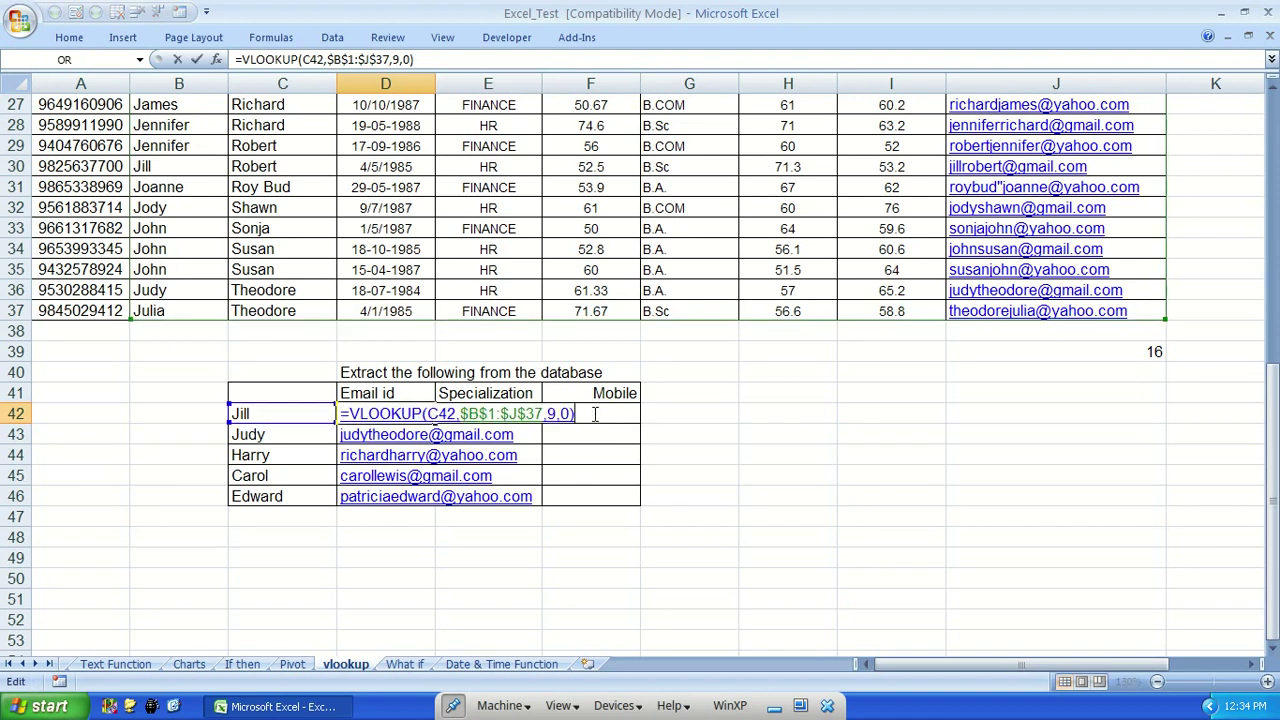
key(ctrl+Return)
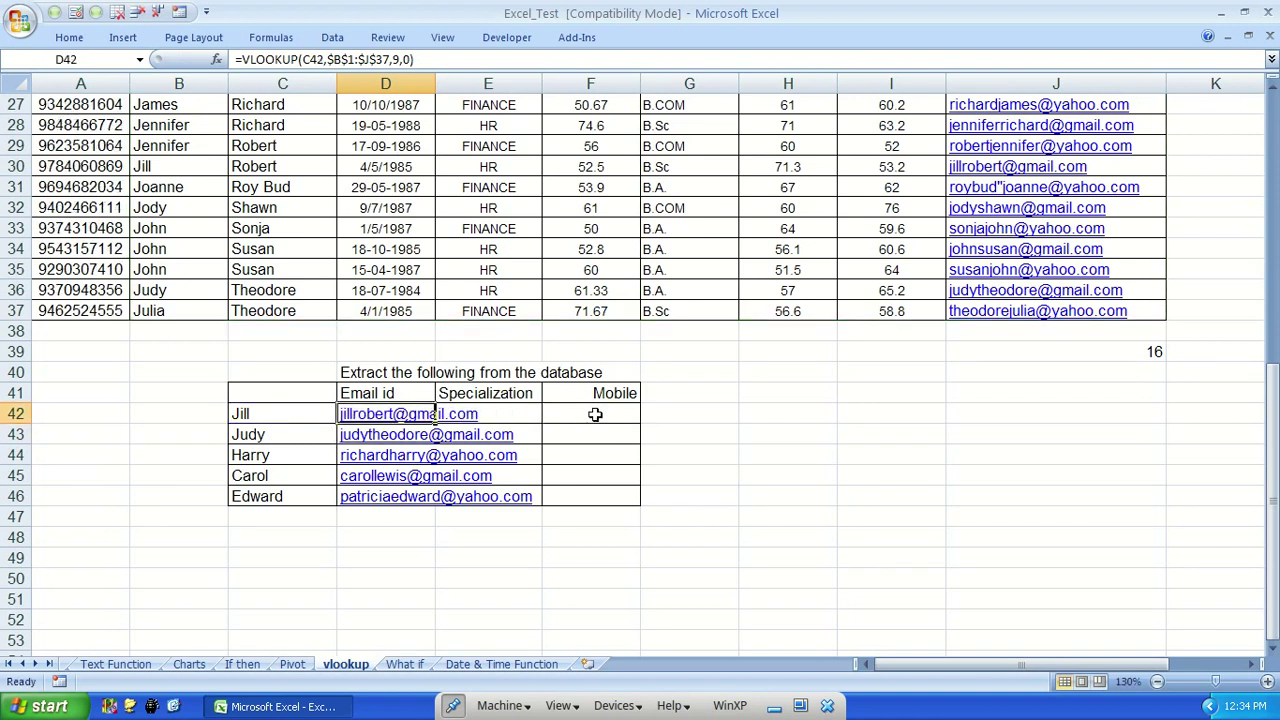
key(ctrl+c)
key(Right)
key(ctrl+v)
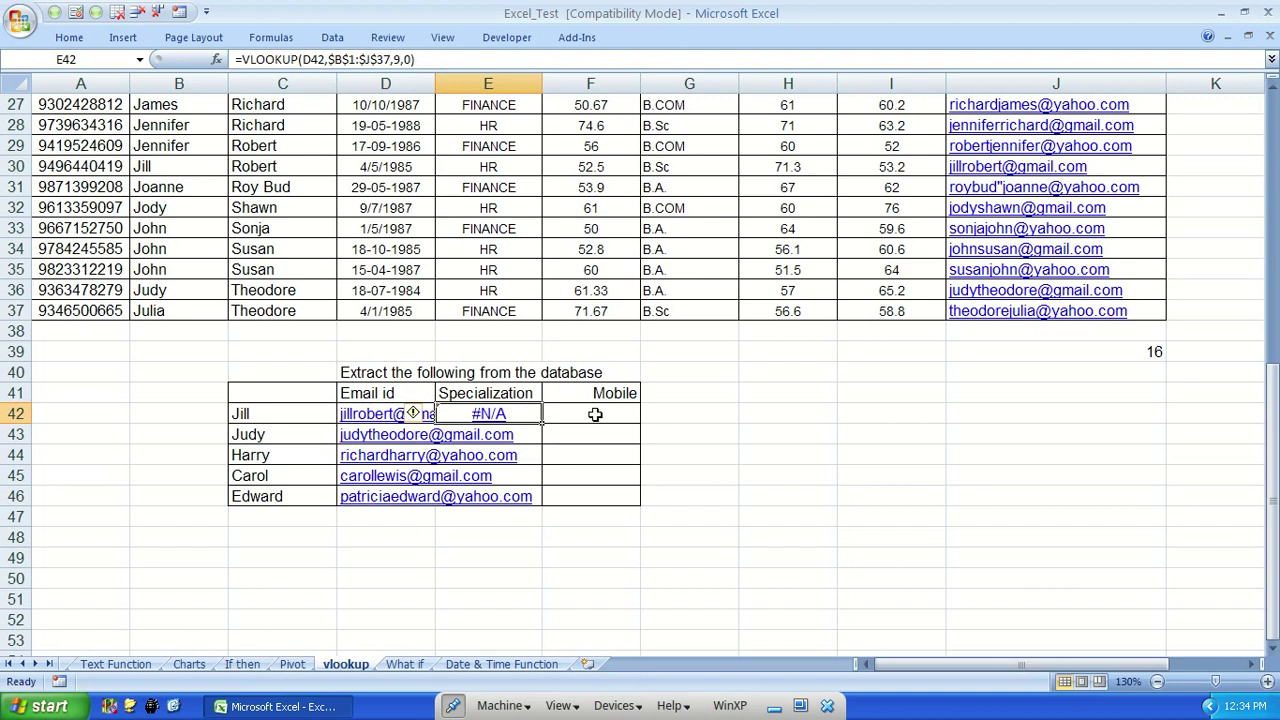
Inspect the lookup reference of the copied formula in E42 and undo the paste
key(F2)
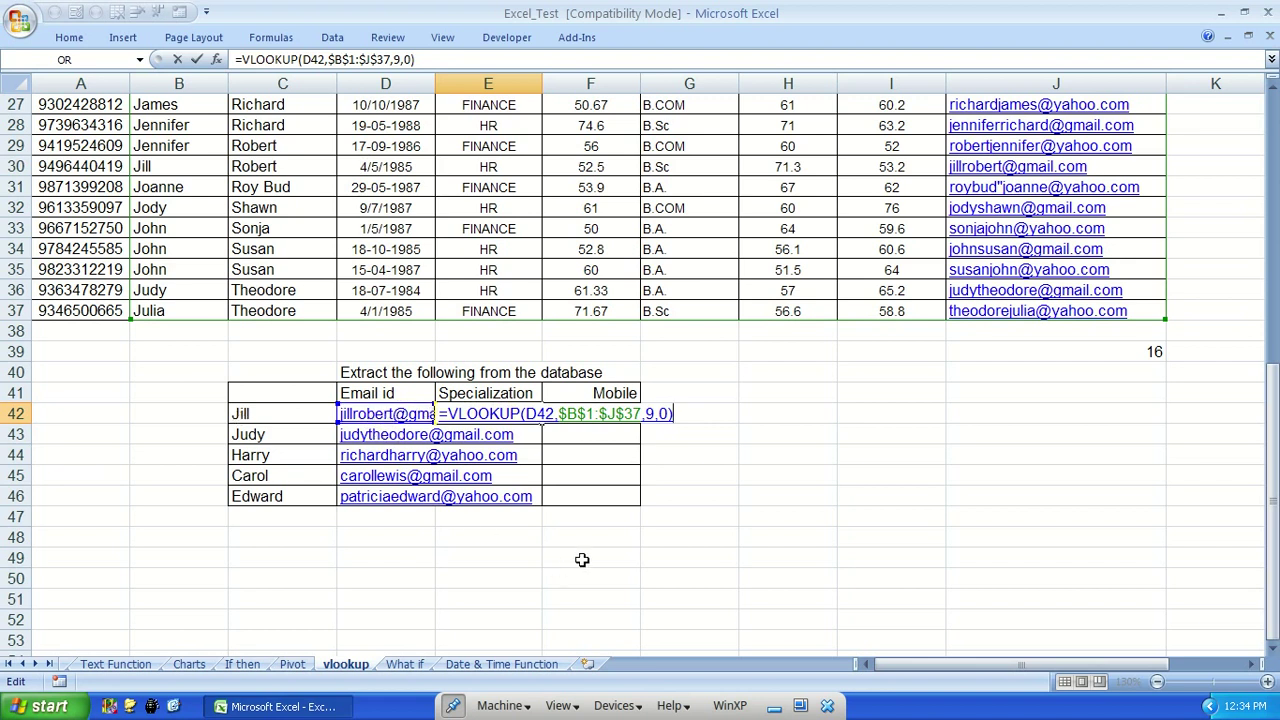
key(Return)
key(ctrl+z)
Change the lookup value in D42's formula to $C42 and fill the revised formula down to D46
key(Left)
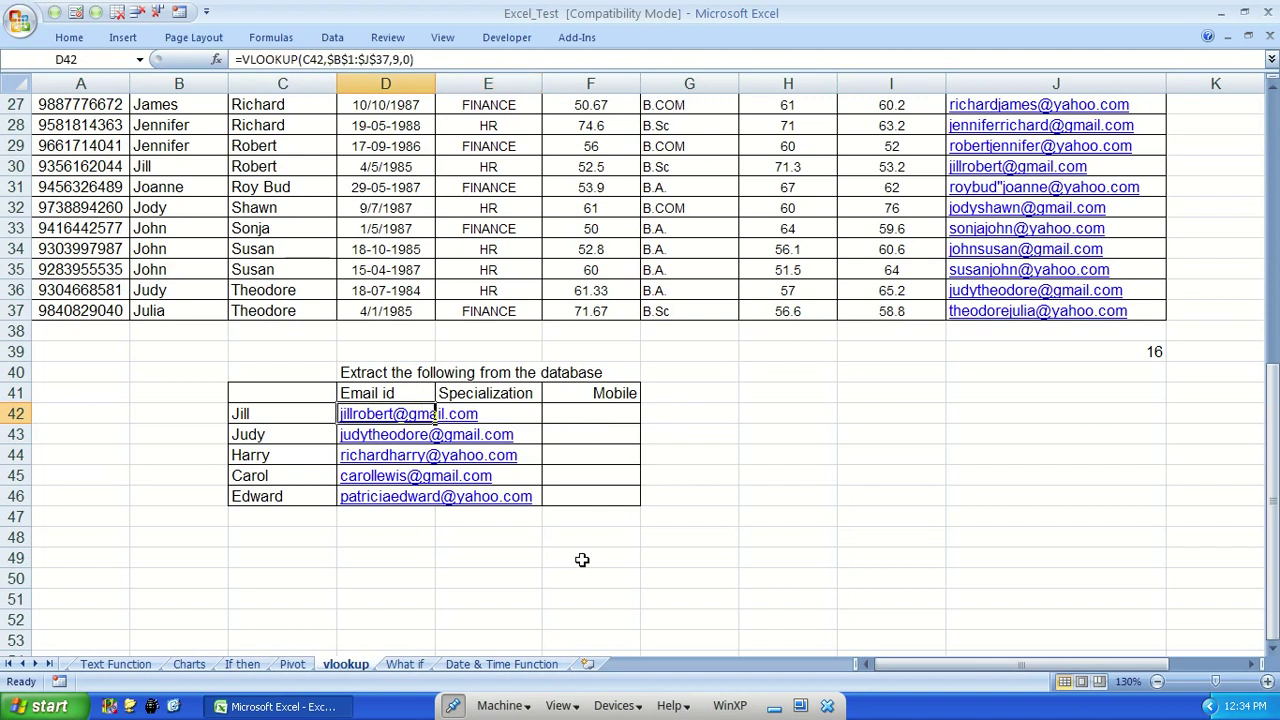
key(F2)
key(Left)
key(Left)
key(Left)
key(Left)
key(Left)
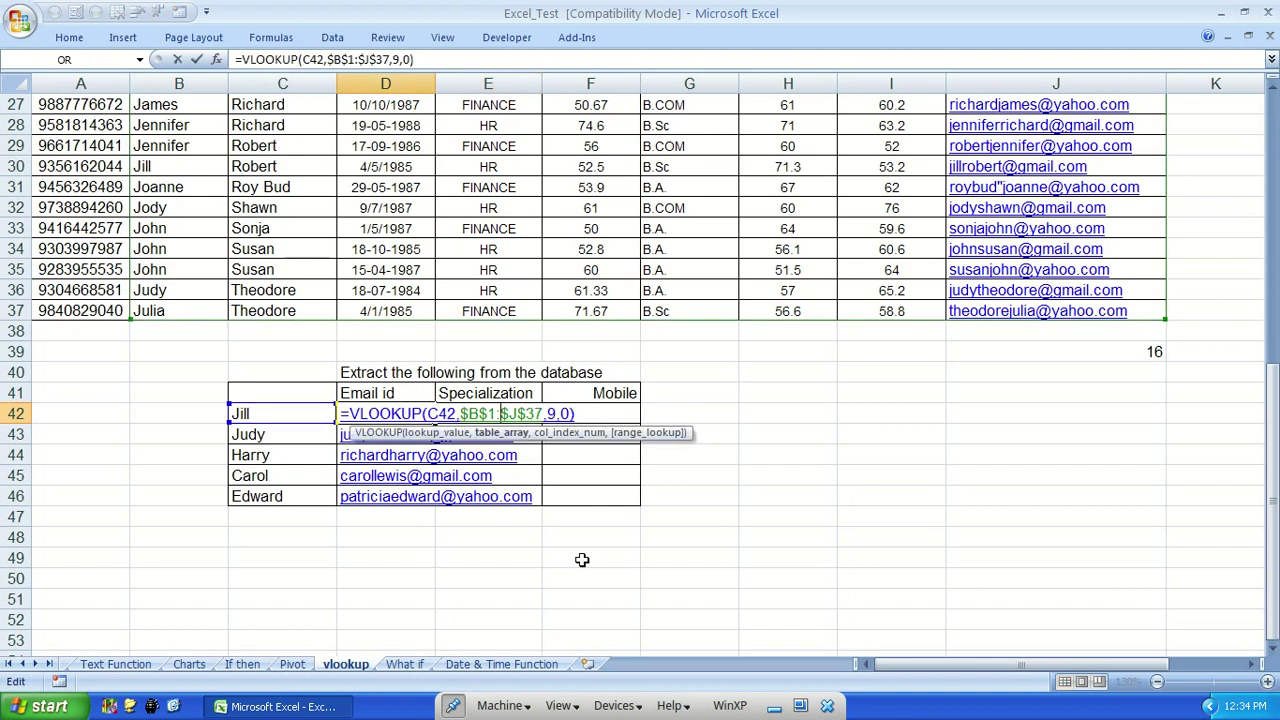
key(Left)
key(Left)
key(Left)
text($)
key(ctrl+Return)
key(ctrl+shift+Down)
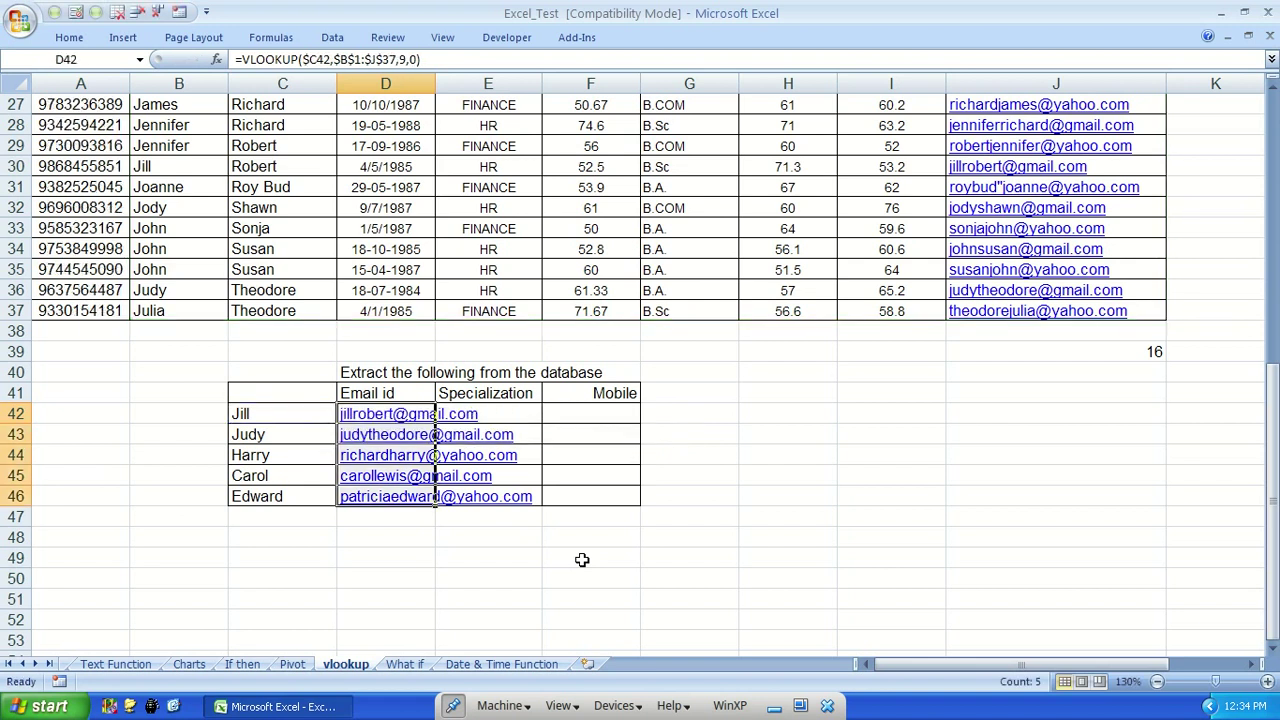
key(ctrl+d)
Copy the VLOOKUP formula from D42 into the Specialization cell E42 and set its column index to 4
key(Right)
key(Left)
key(ctrl+c)
key(Right)
key(ctrl+v)
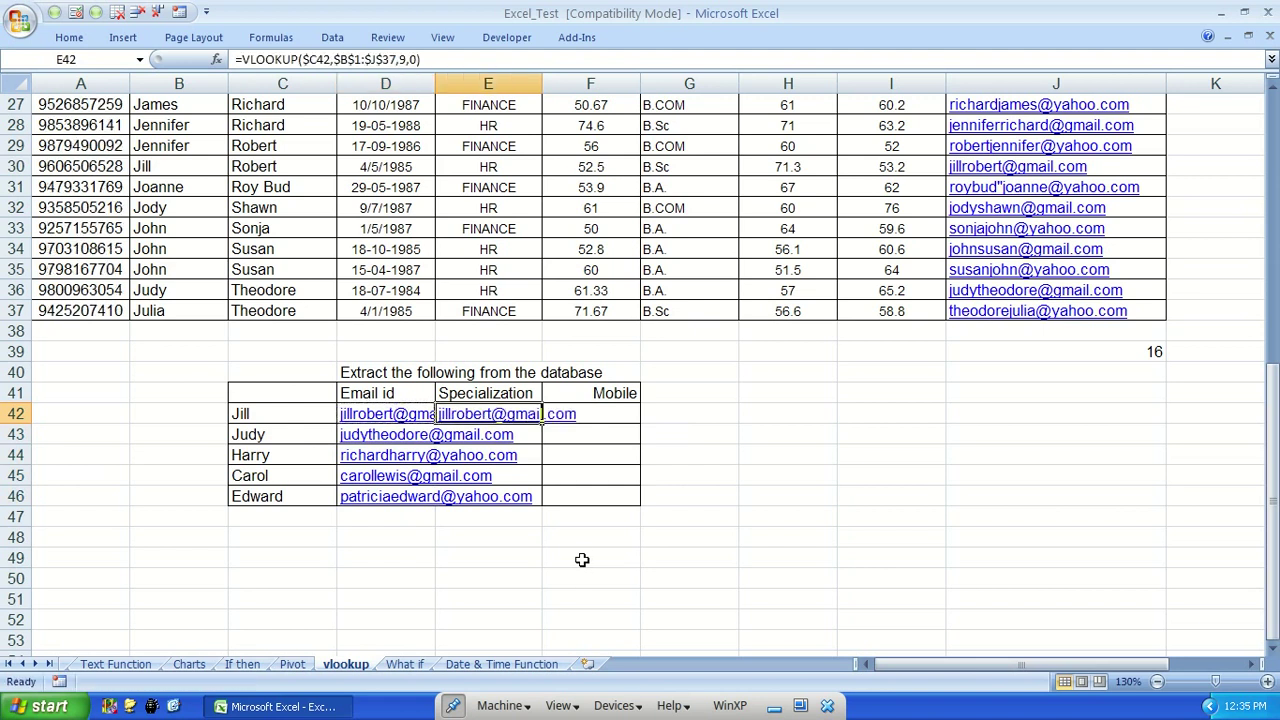
key(F2)
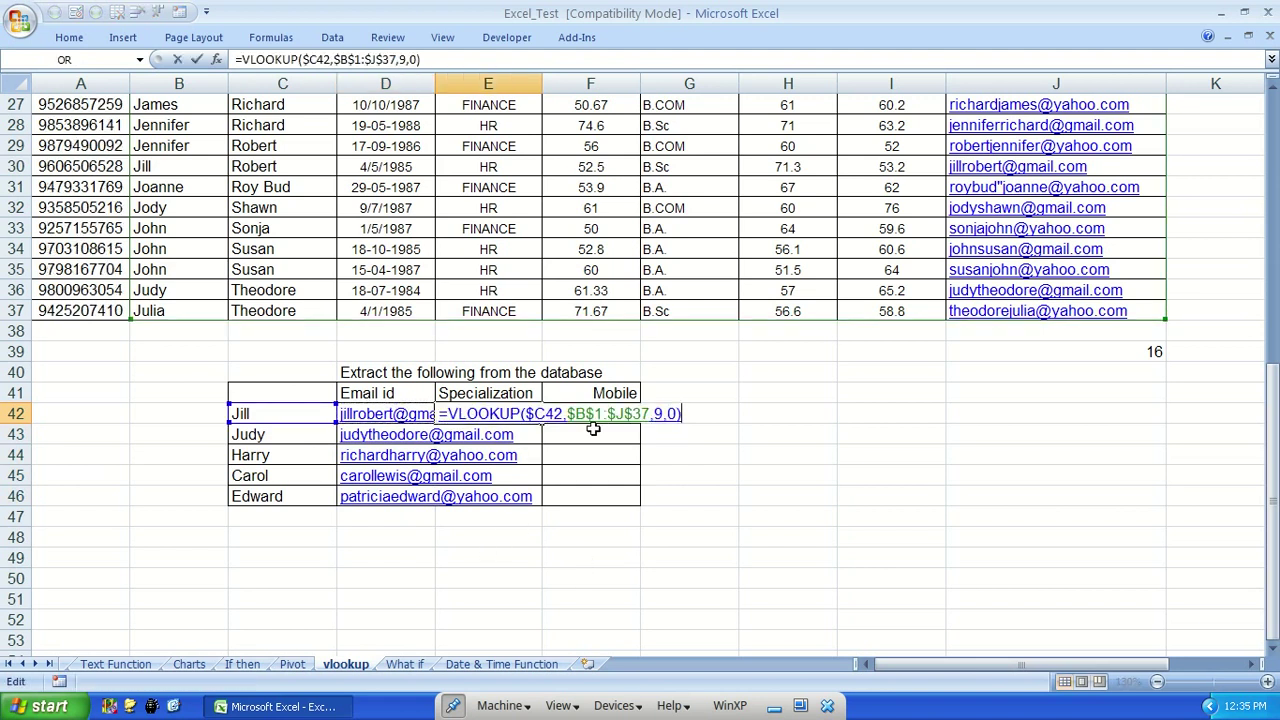
click(660, 413)
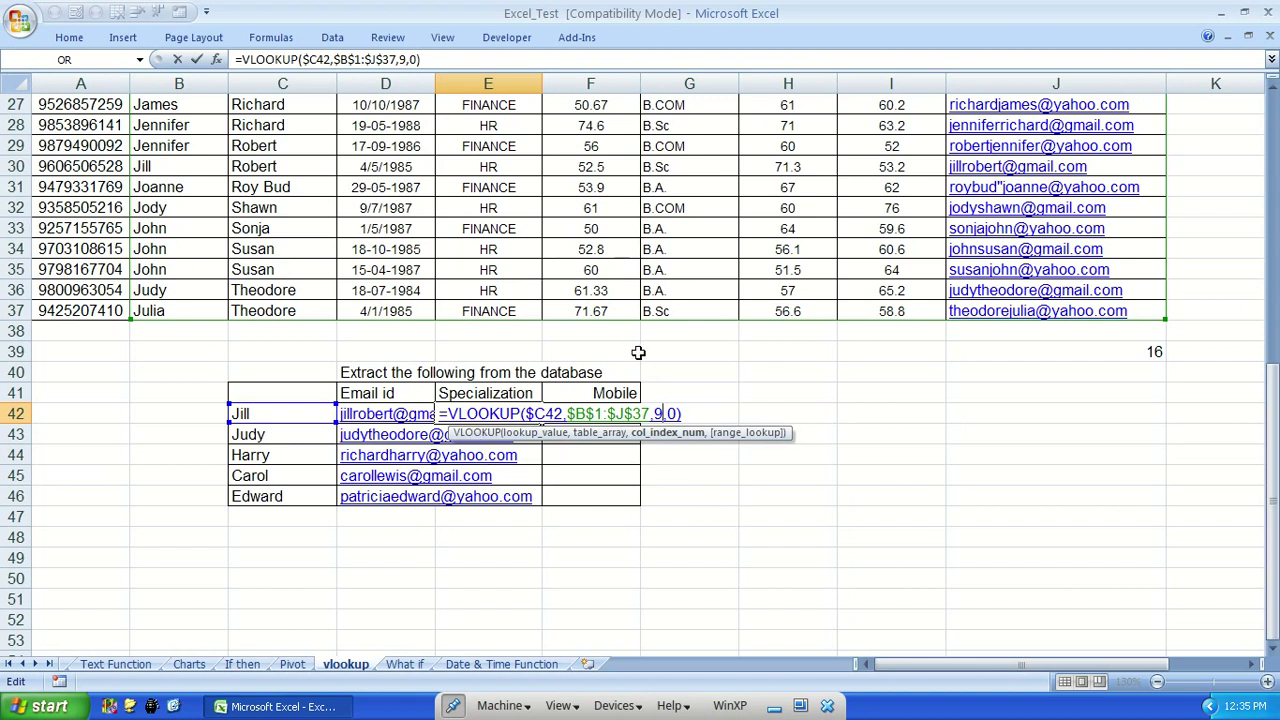
key(ctrl+Return)
Fill the Specialization formula from E42 down to E46
key(shift+Down)
key(shift+Down)
key(shift+Down)
key(shift+Down)
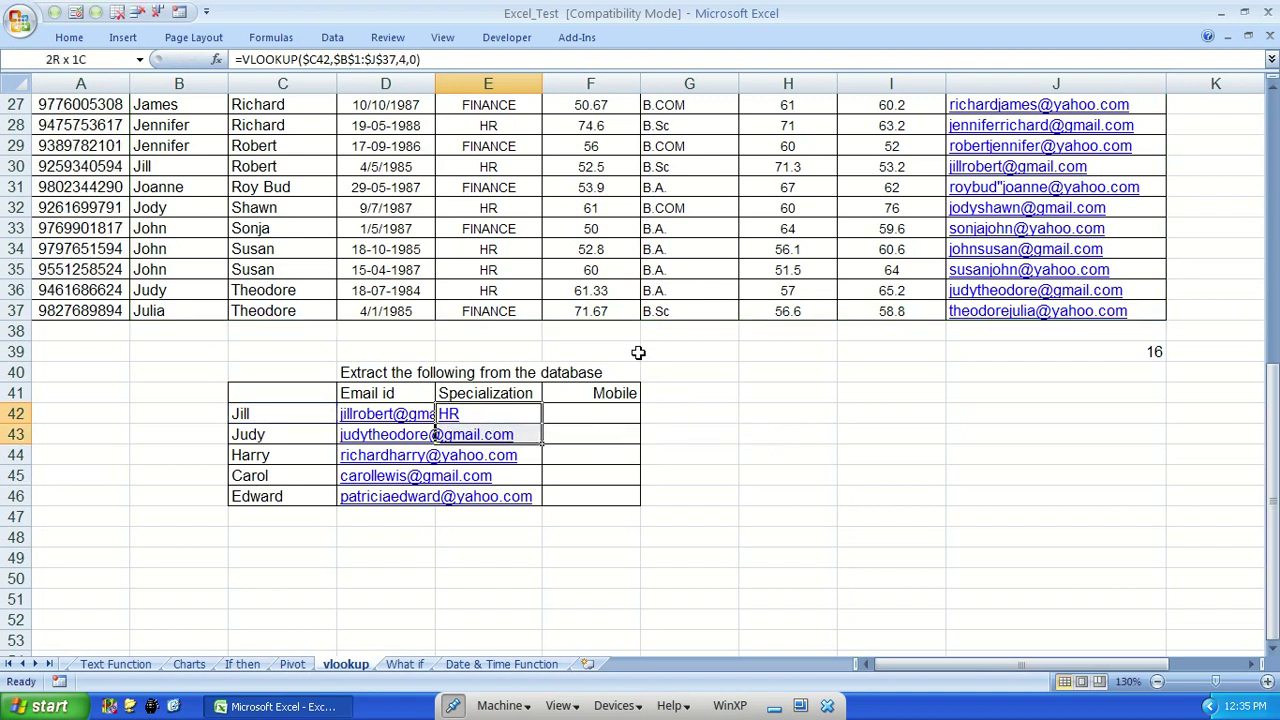
key(ctrl+d)
Examine where the Mobile column sits relative to the Name column that starts the lookup range
key(Right)
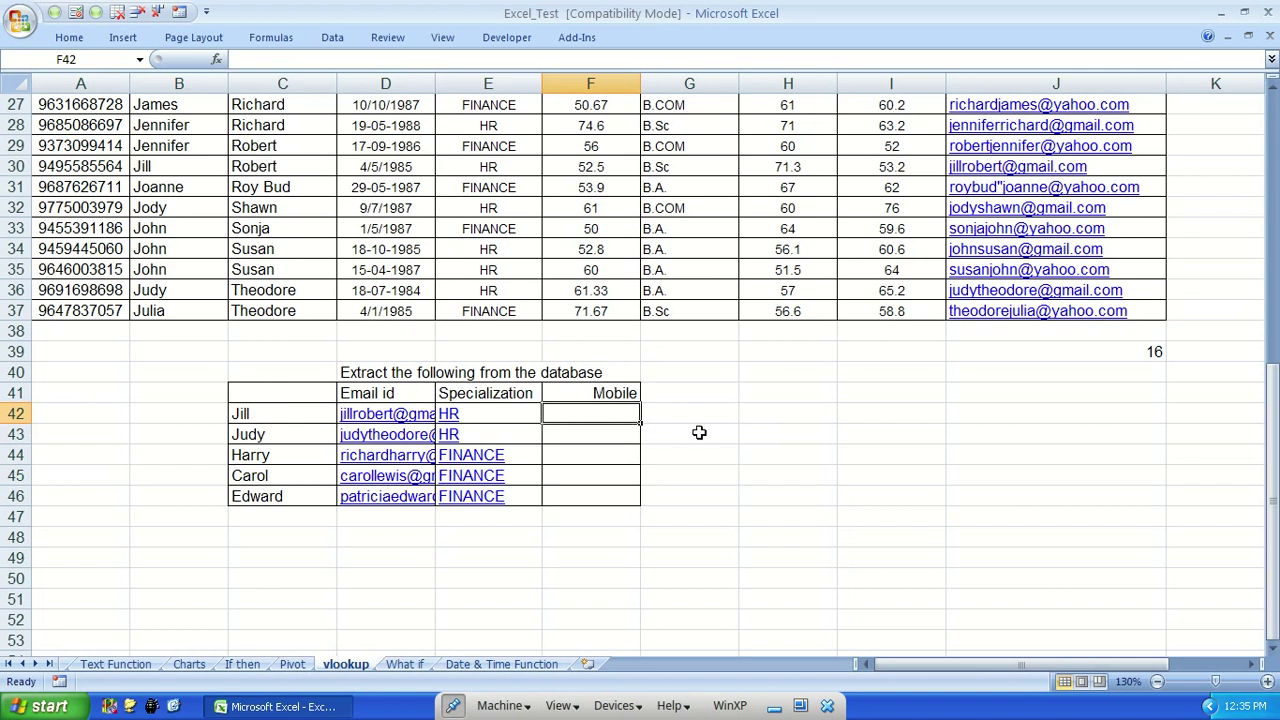
scroll(699, 432, up, 7)
scroll(694, 417, down, 8)
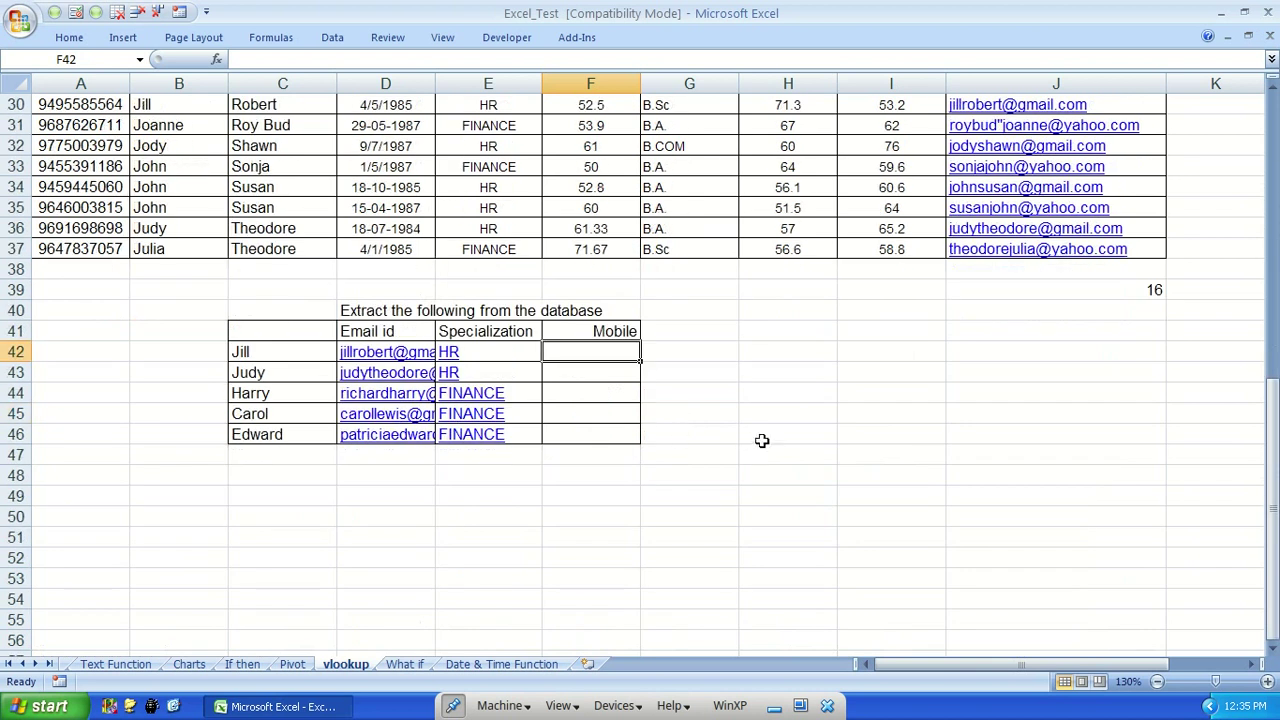
click(195, 246)
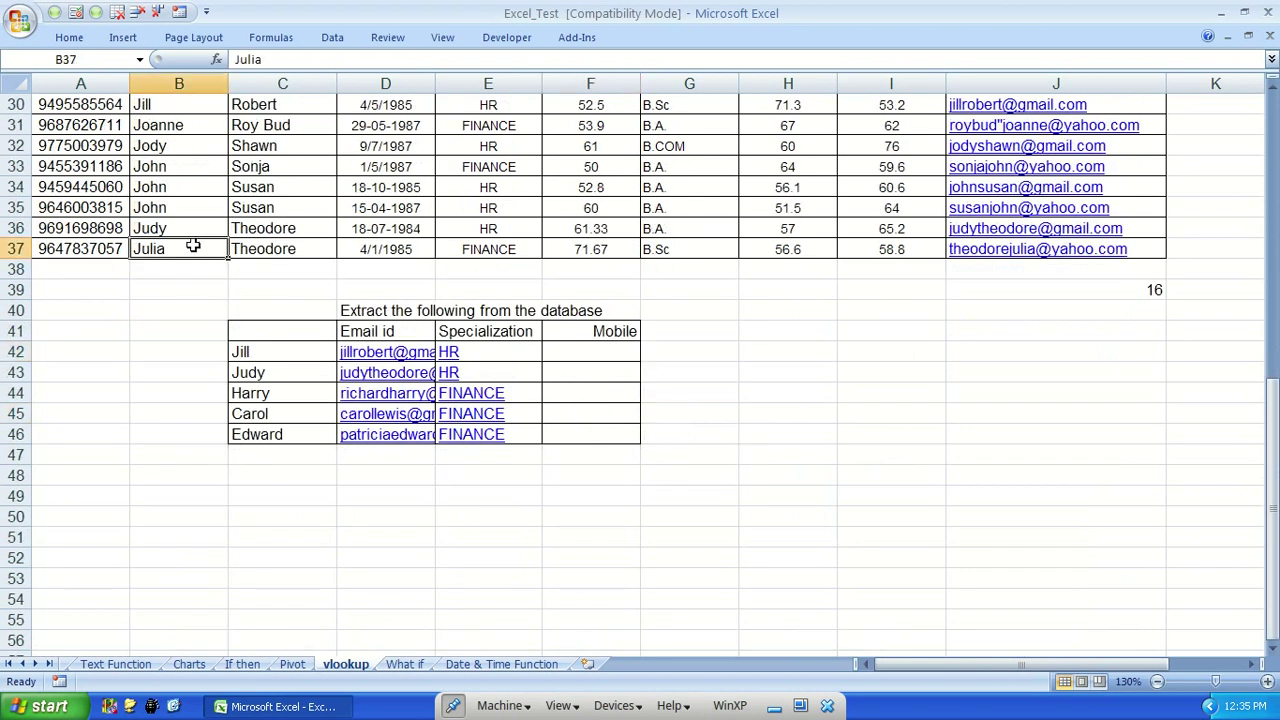
key(ctrl+a)
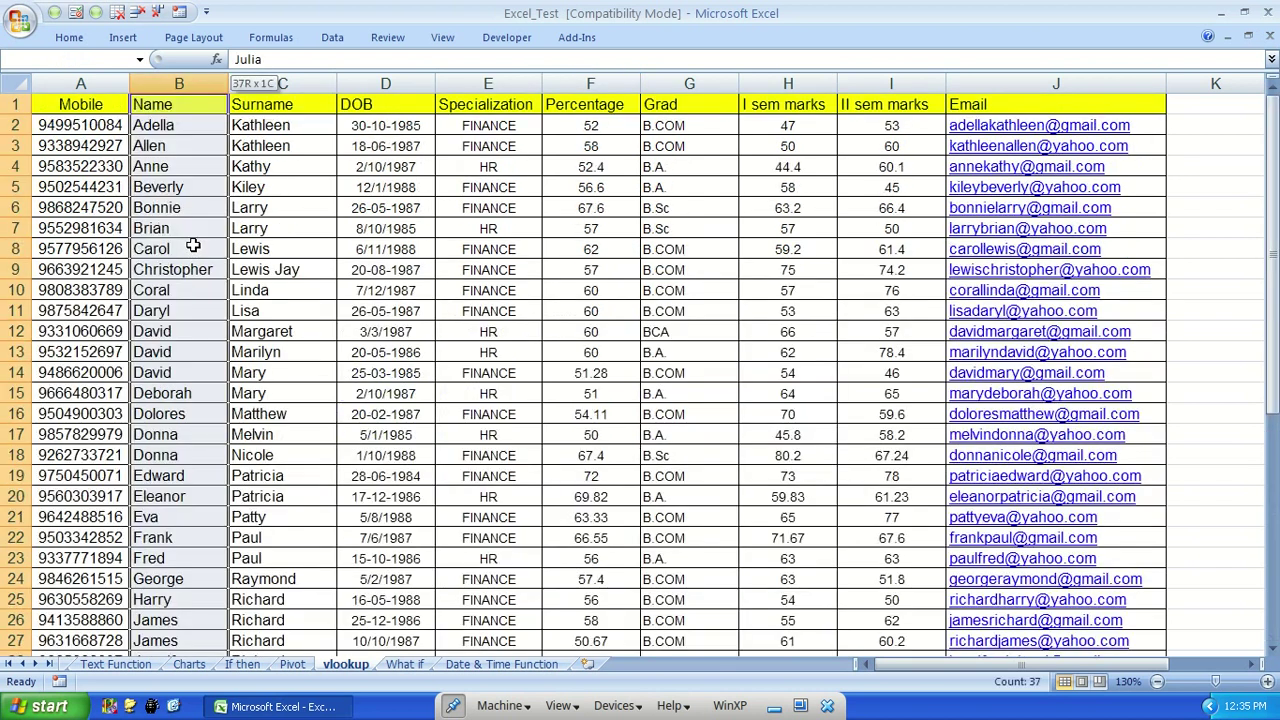
click(183, 249)
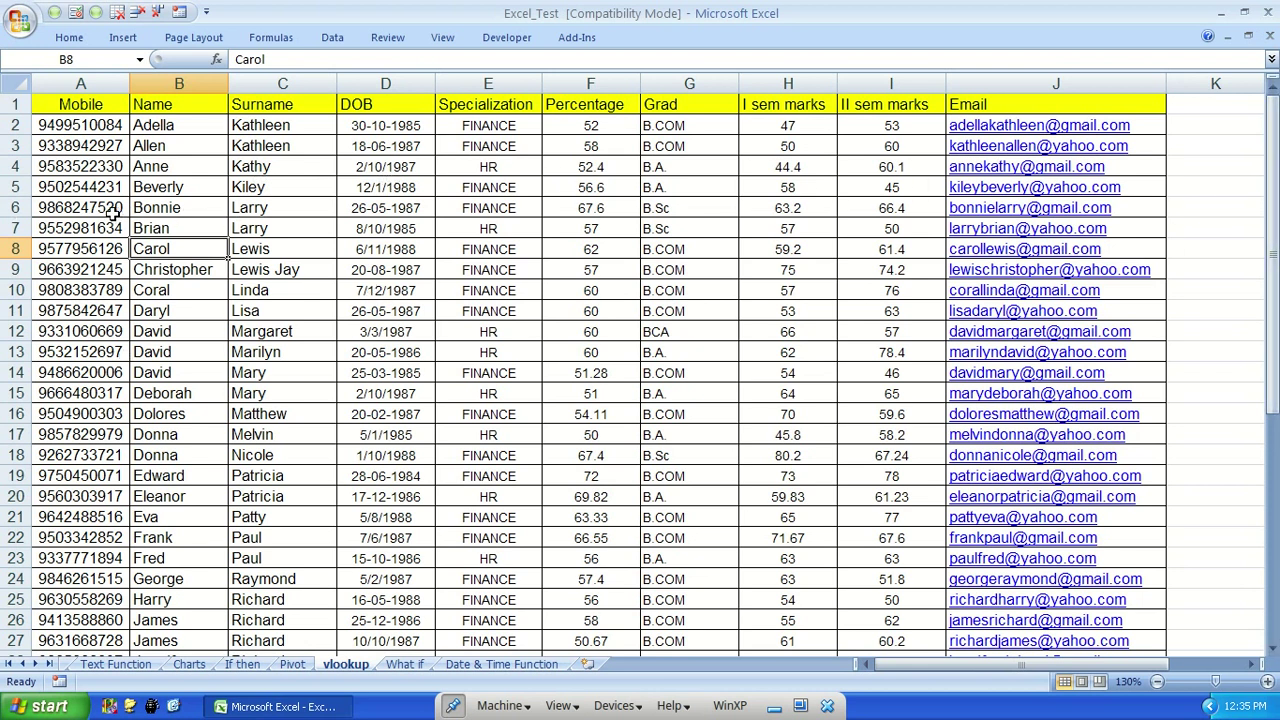
scroll(590, 488, down, 10)
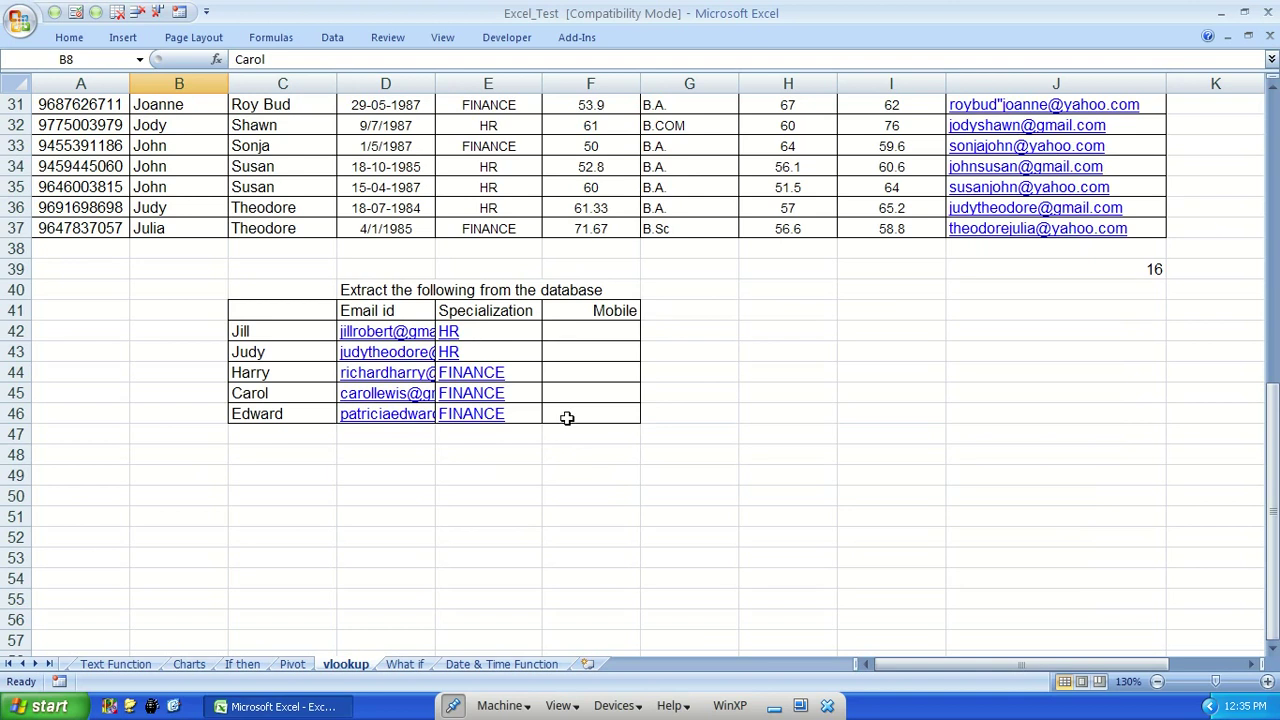
Try a column index of -1 in E42's VLOOKUP formula and undo the change
click(562, 340)
key(Left)
key(F2)
key(Left)
key(Left)
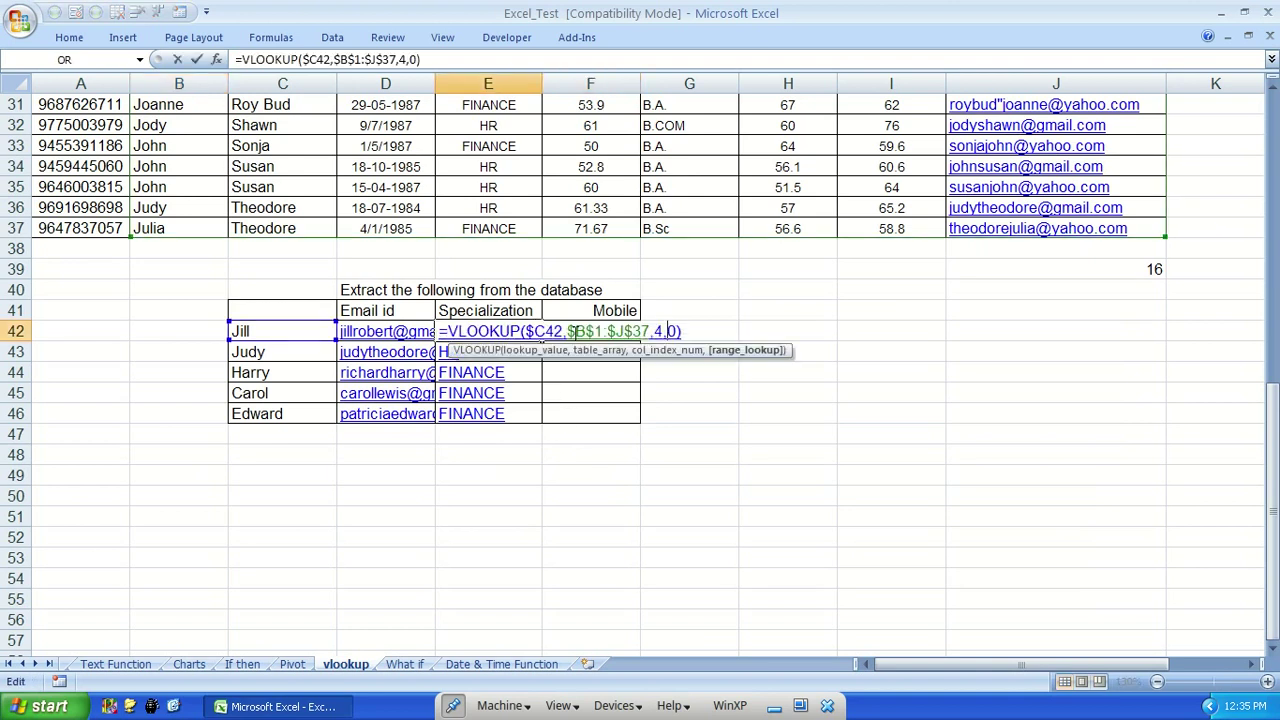
key(Left)
key(shift+Left)
text(-1)
key(ctrl+Return)
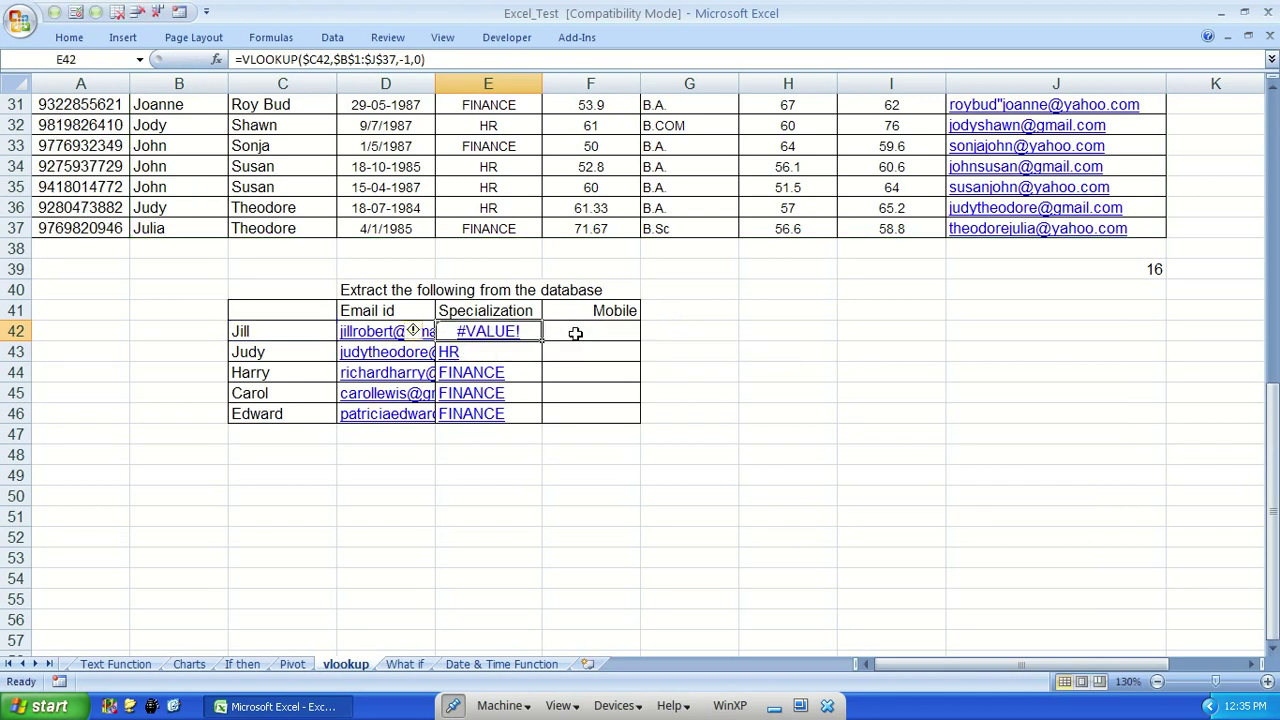
key(ctrl+z)
click(575, 333)
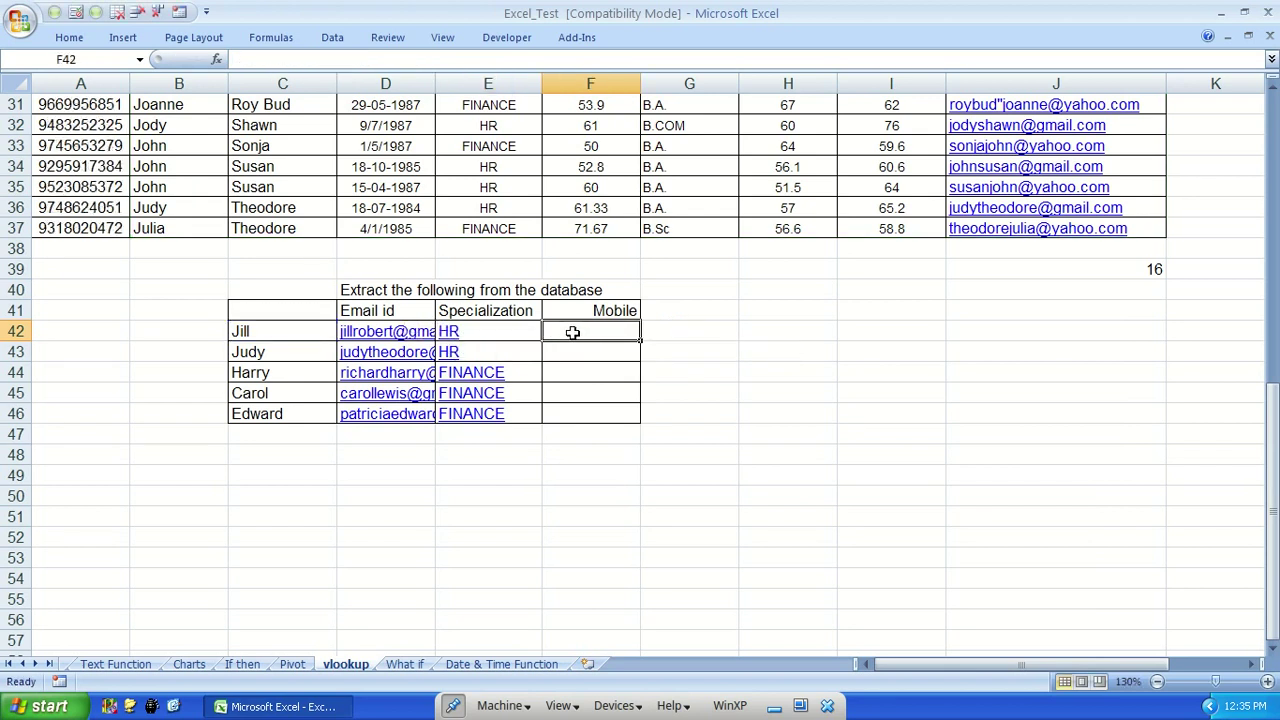
Note "index" in H42 and "match" in H43, and clear both cells
scroll(163, 249, up, 10)
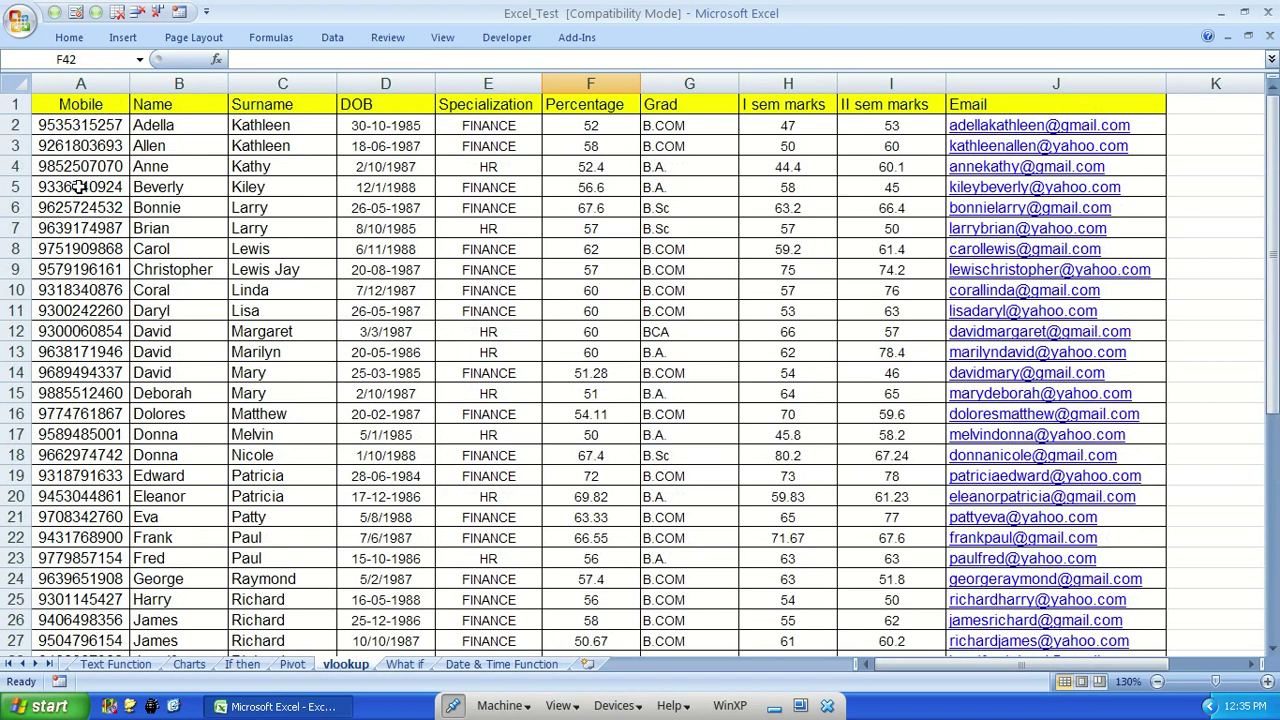
scroll(85, 190, down, 10)
click(808, 340)
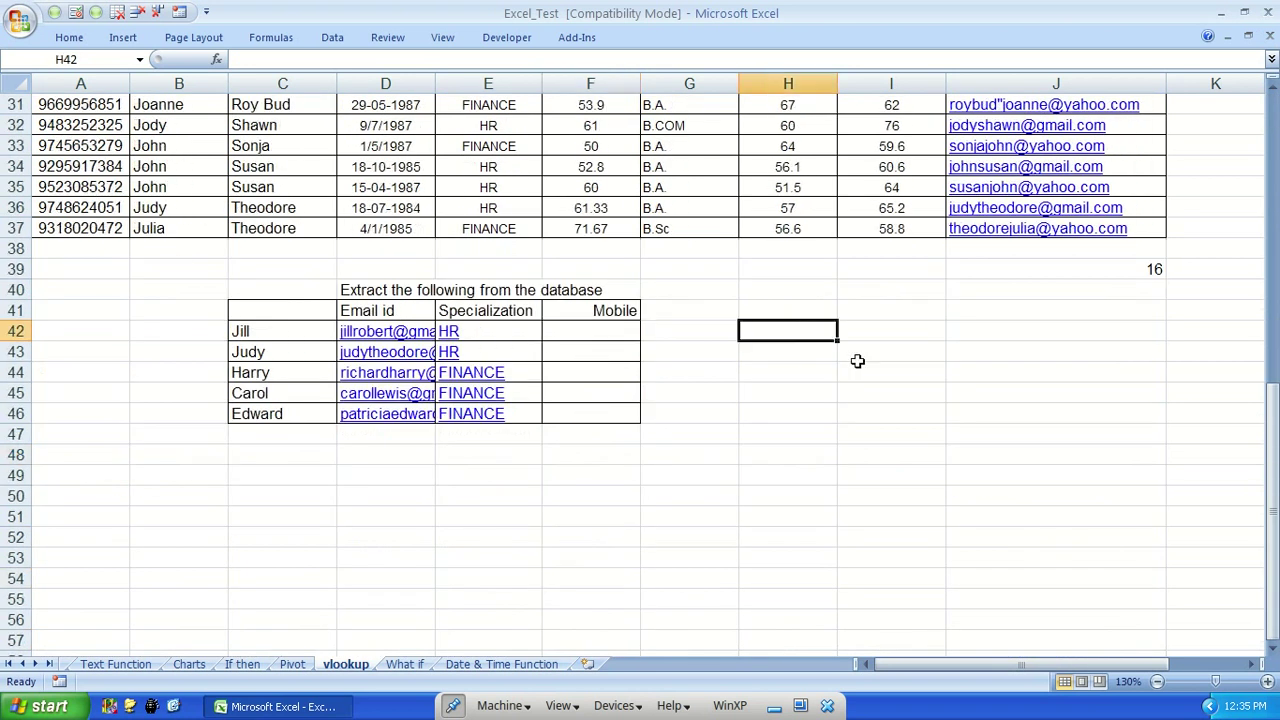
text(index)
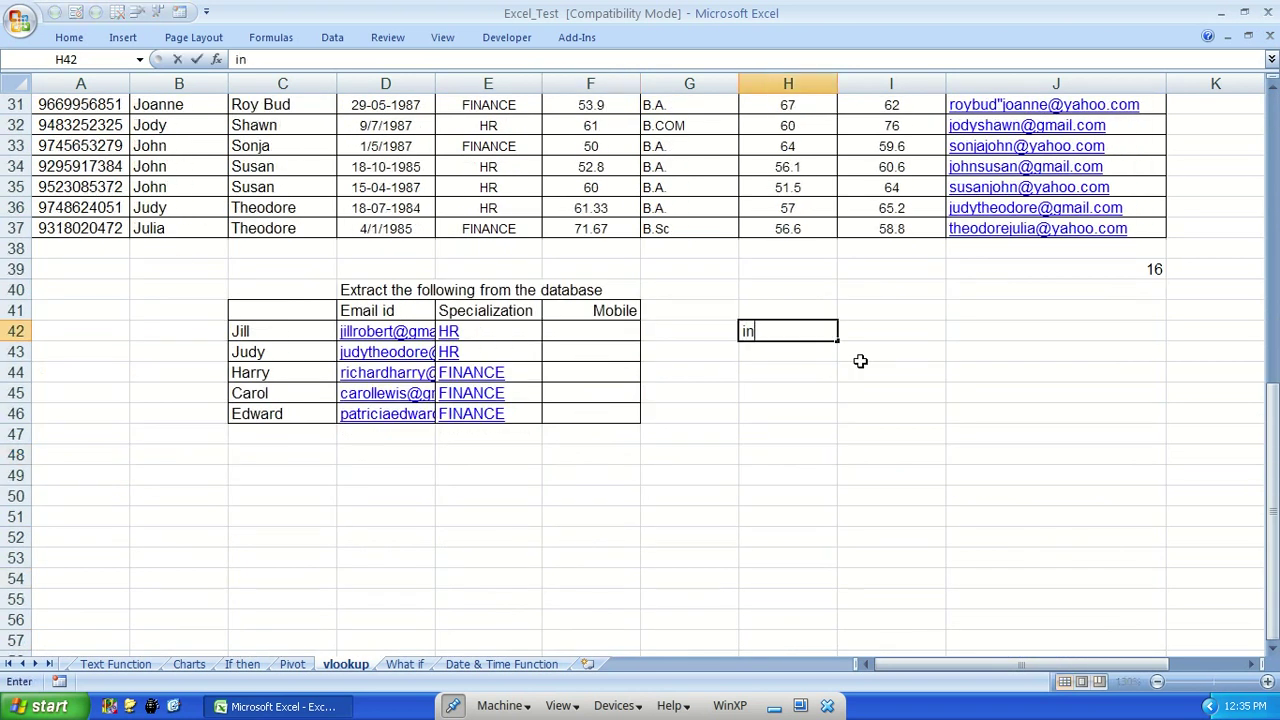
key(Return)
text(matcjh)
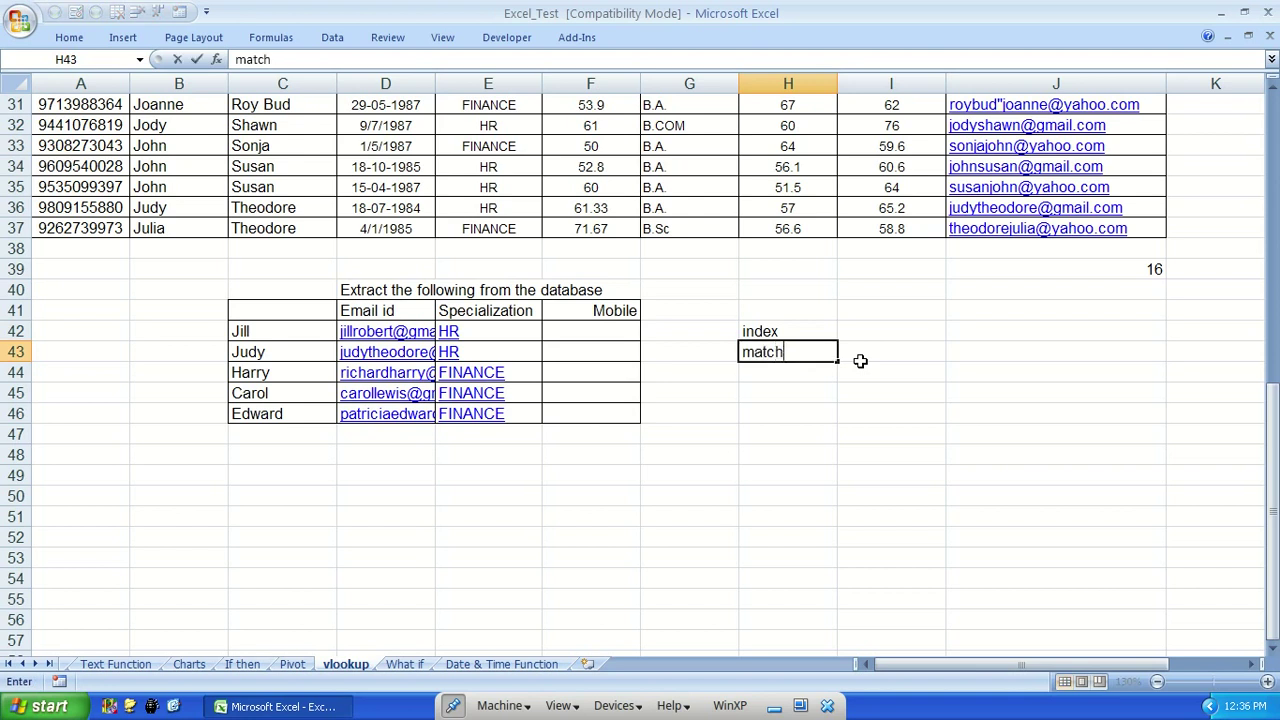
key(ctrl+Return)
key(shift+Up)
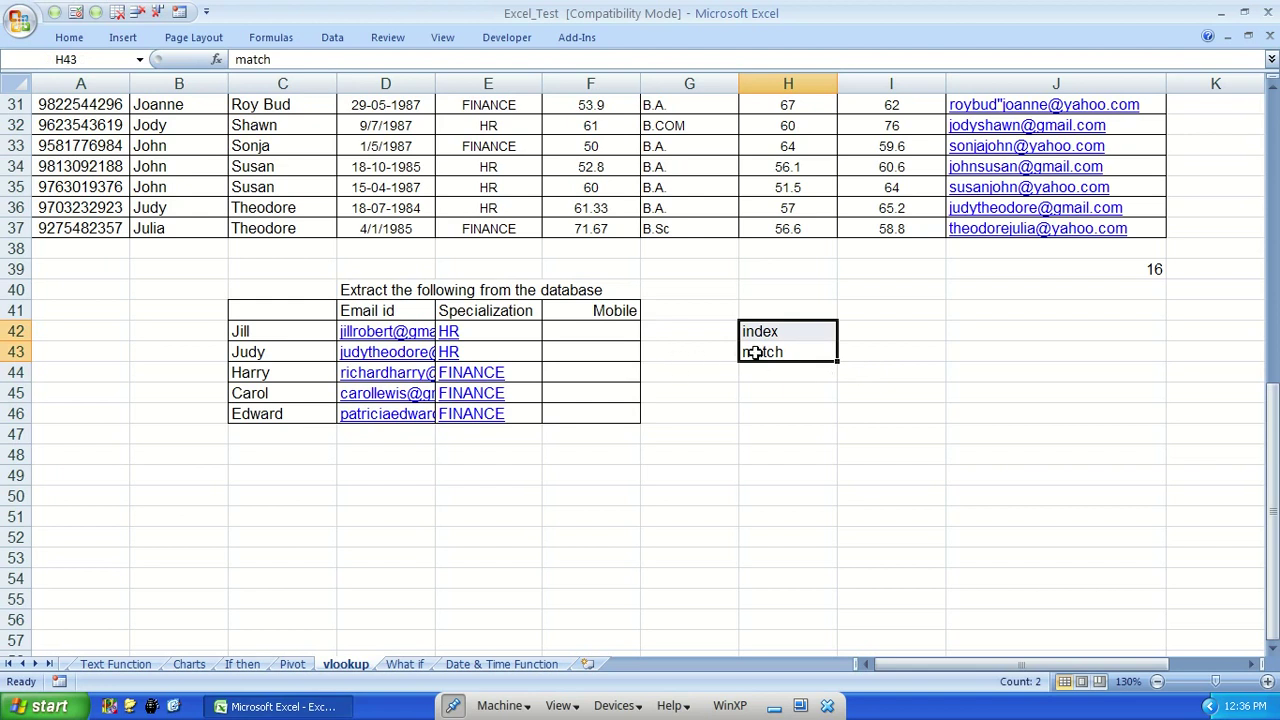
key(Delete)
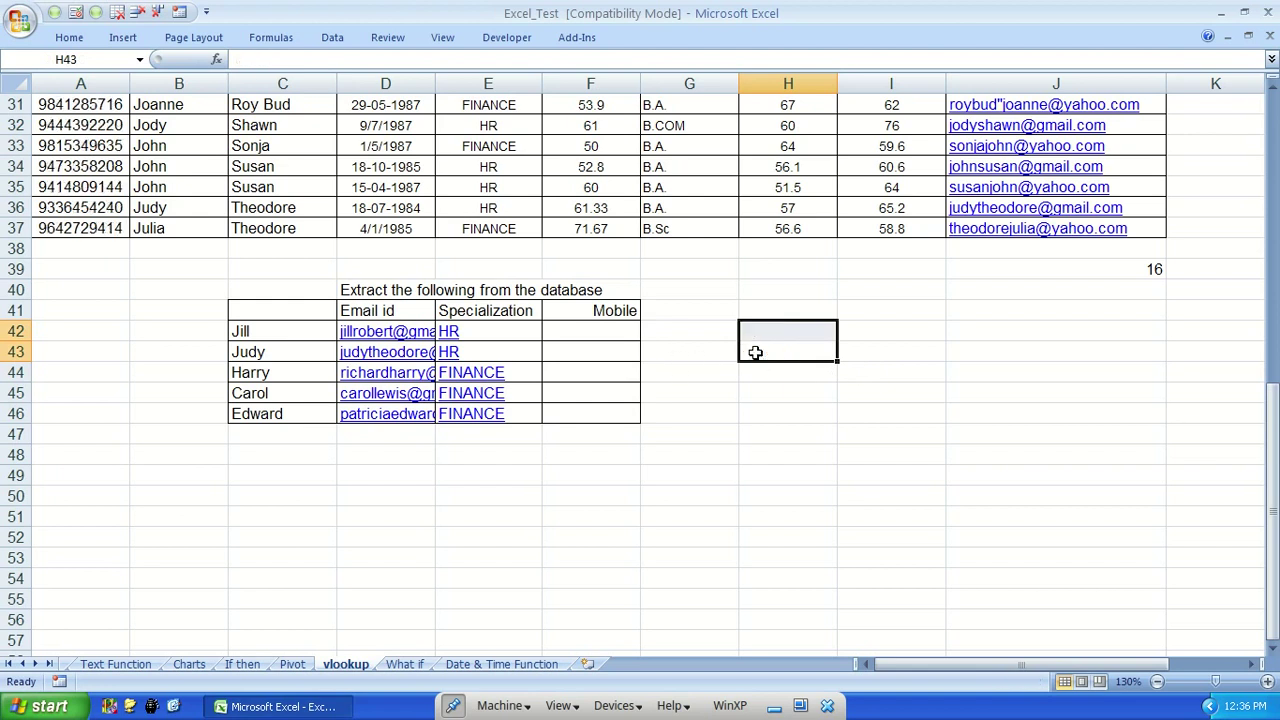
Copy the Total Sales, Base Salary and Commission data in B3:D16 of the If then sheet and paste it transposed at I19
key(ctrl+Page_Up)
key(ctrl+Page_Up)
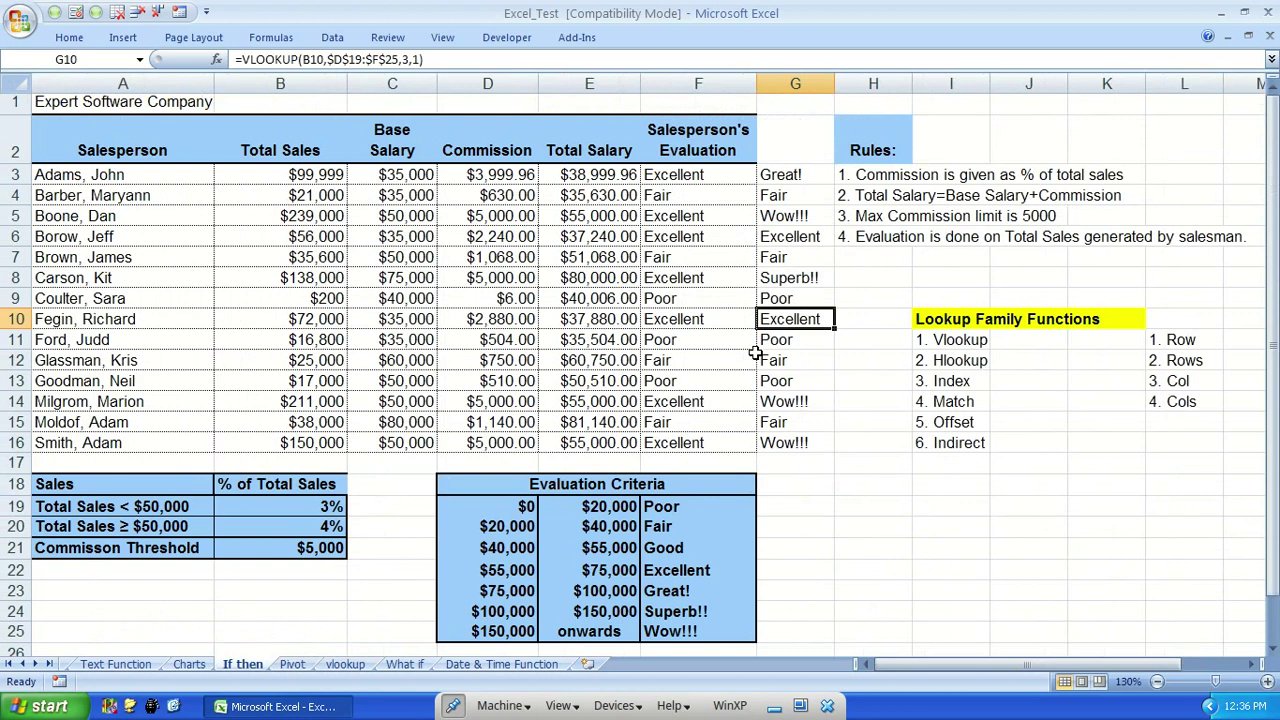
click(955, 343)
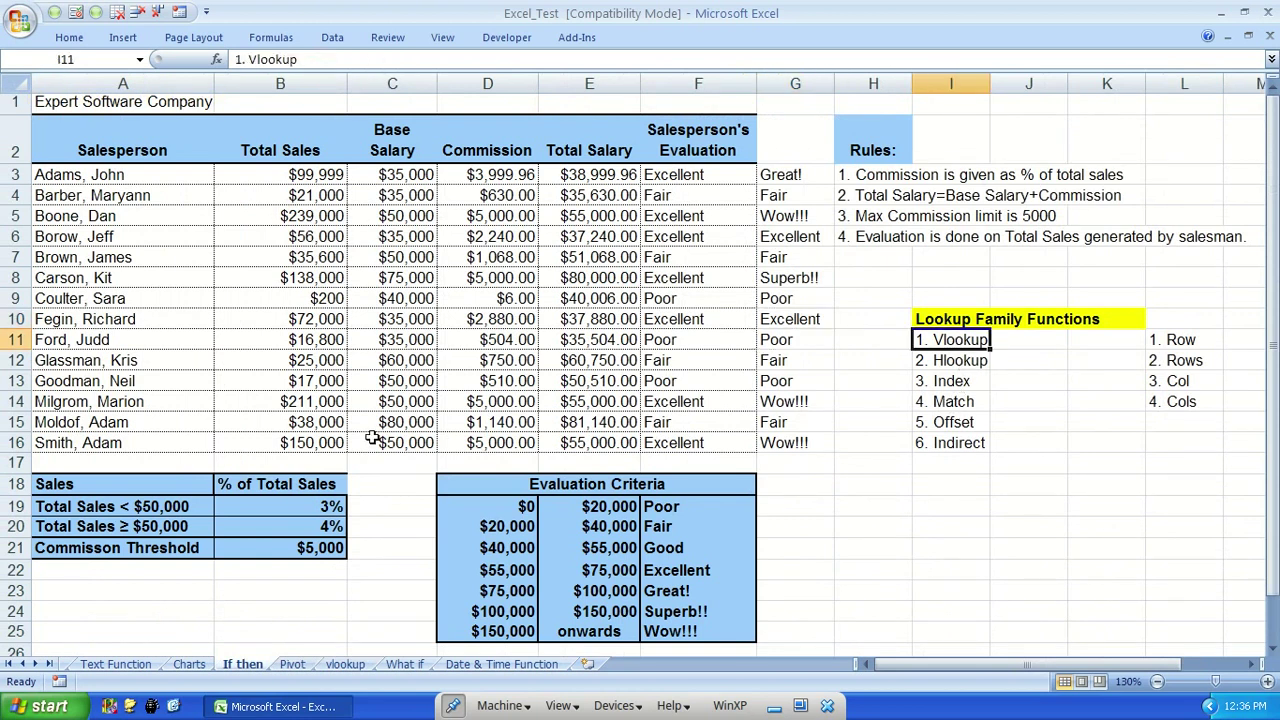
drag(316, 176, 692, 443)
drag(690, 443, 522, 416)
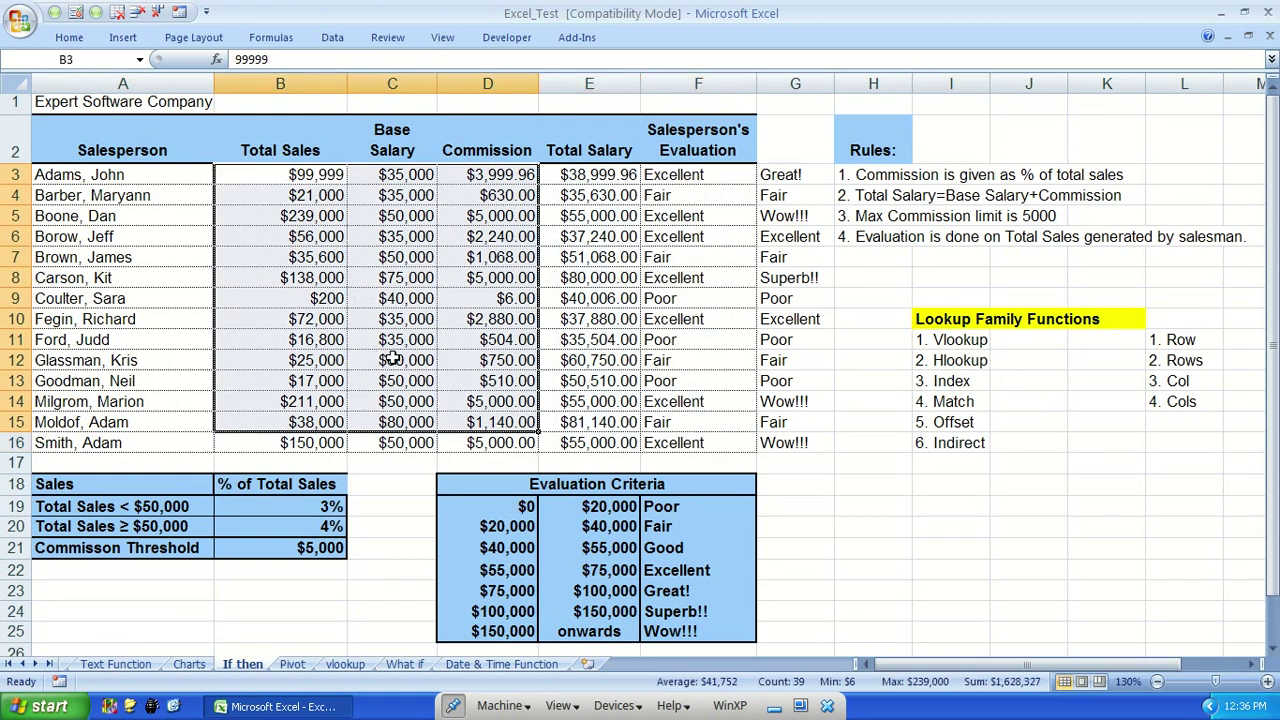
key(shift+Down)
key(ctrl+c)
right_click(943, 505)
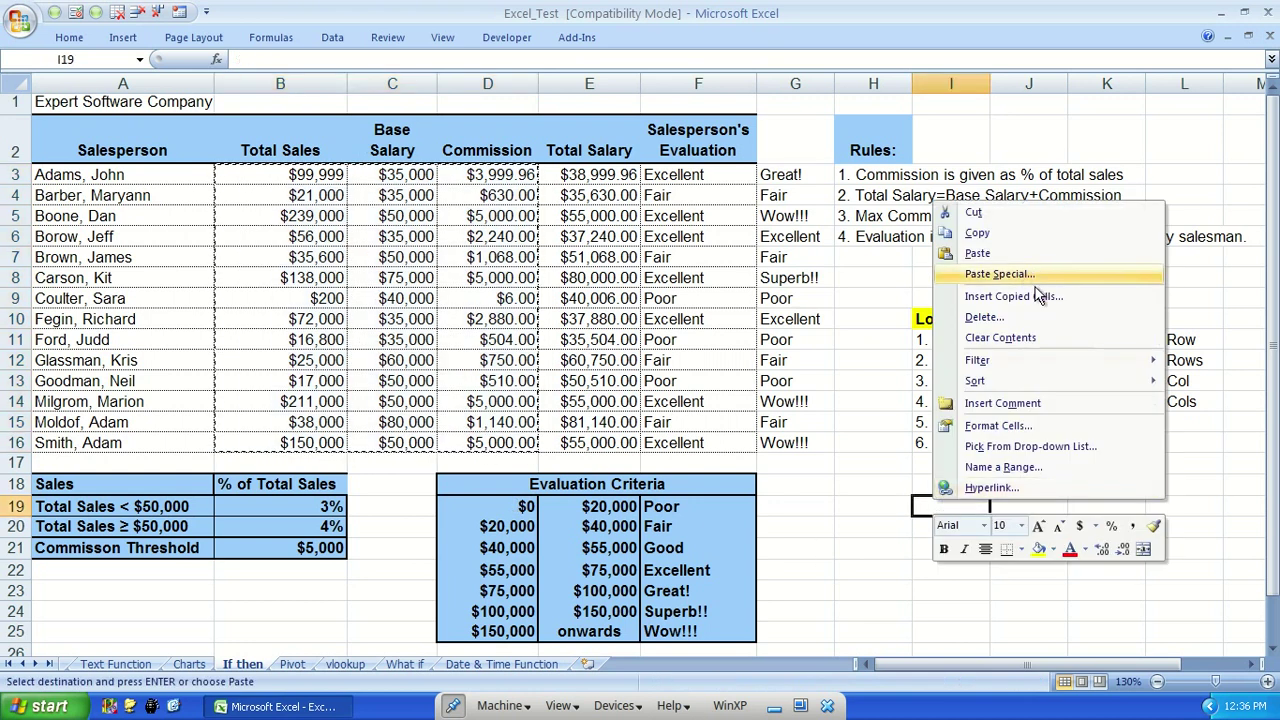
click(999, 273)
click(1072, 363)
click(1074, 393)
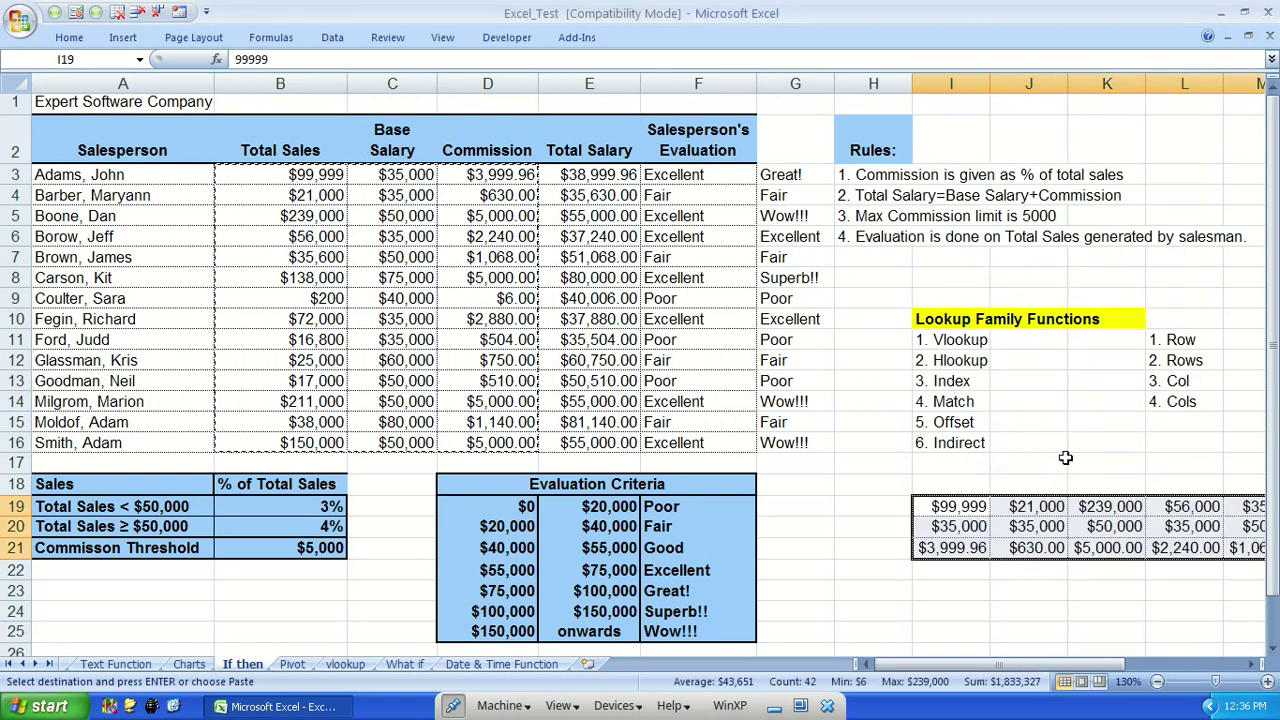
Review the transposed sales figures along row 19
key(Right)
key(Right)
key(Right)
key(Right)
key(Right)
key(Right)
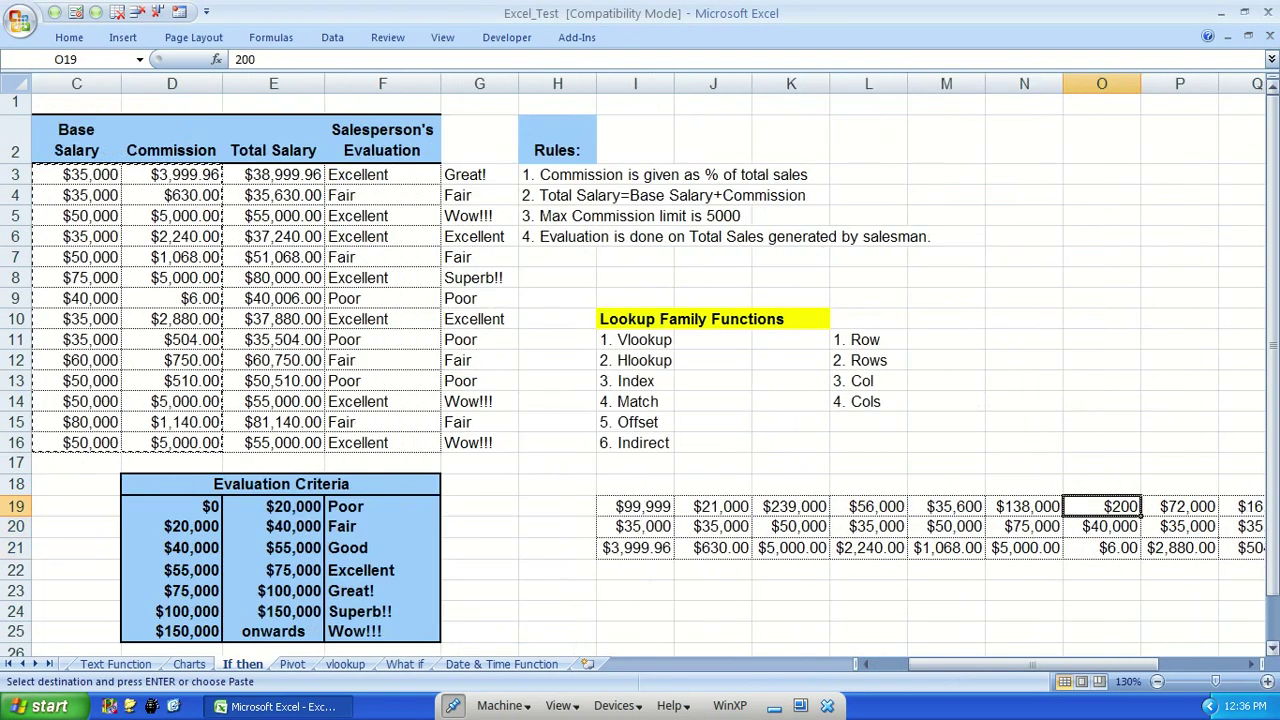
key(Left)
key(Left)
key(Left)
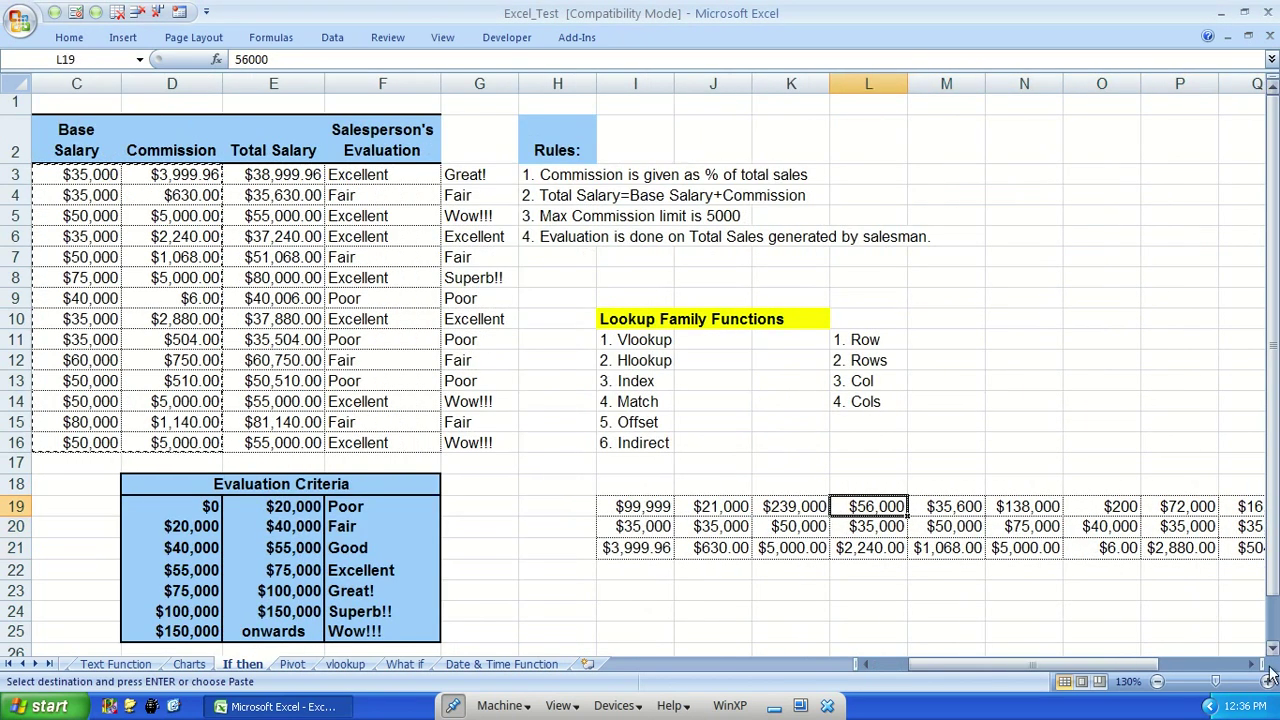
click(860, 566)
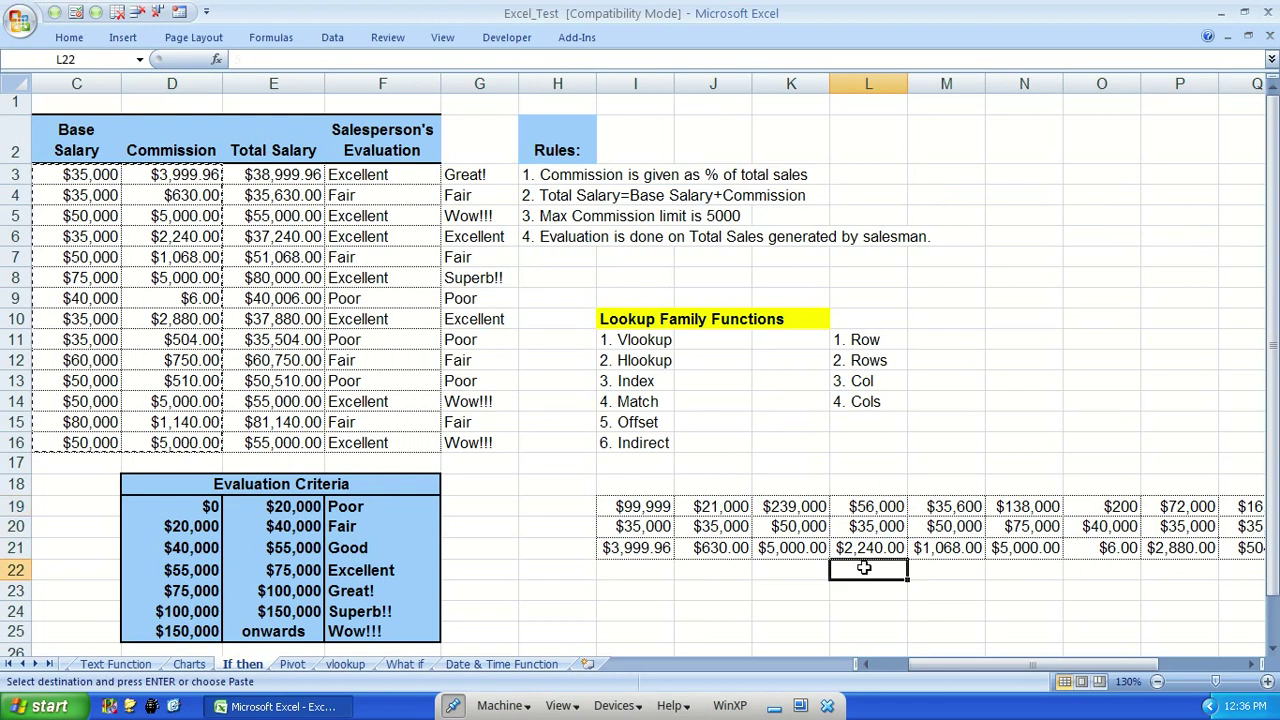
text(=hl)
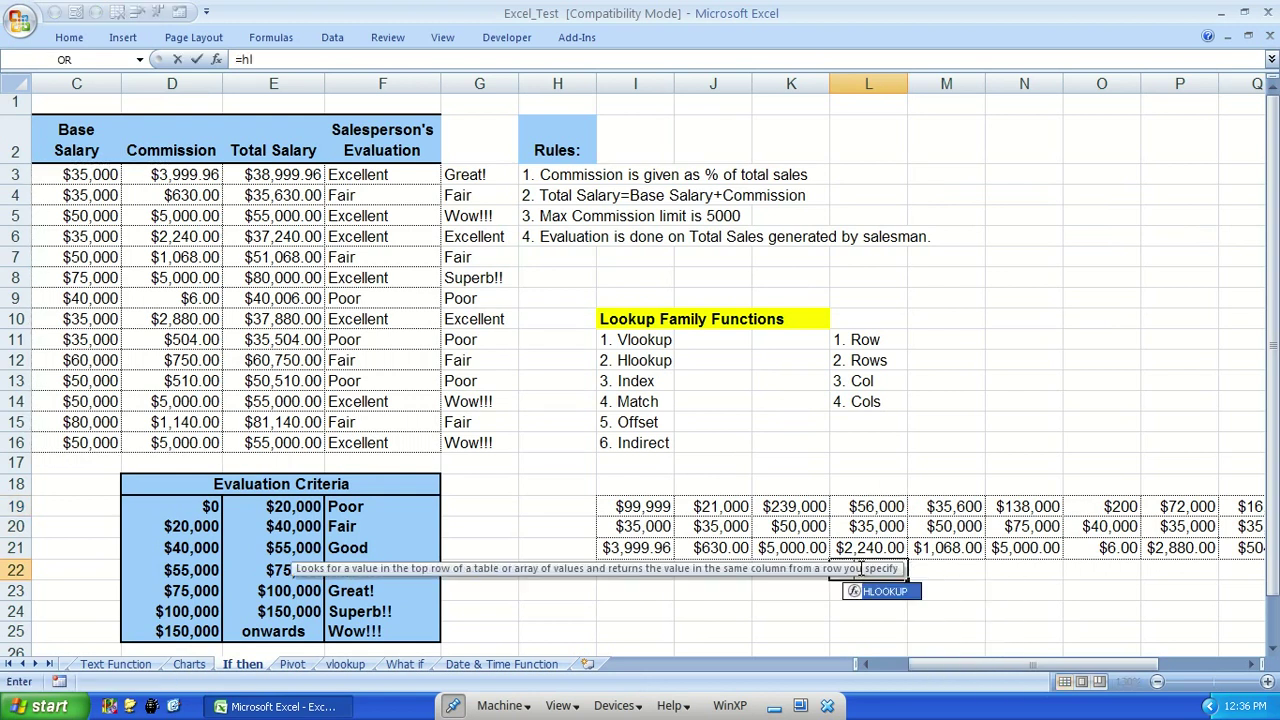
key(Tab)
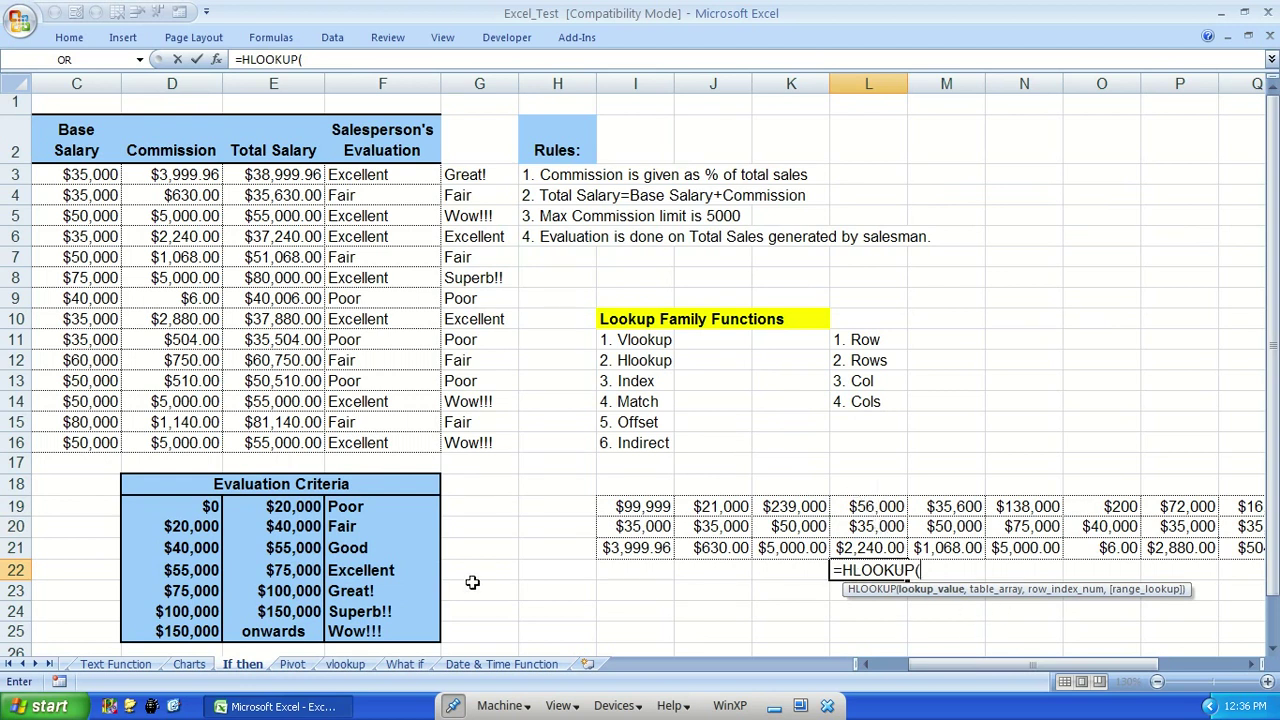
key(Escape)
Clear the transposed base salary and commission values in rows 20 and 21, from column I to V
click(631, 506)
key(Down)
key(shift+Down)
key(ctrl+shift+Right)
key(Delete)
Copy the Evaluation Criteria values in D19:F25 and paste them at N7
key(Left)
key(Left)
key(Left)
key(Left)
key(Left)
key(Left)
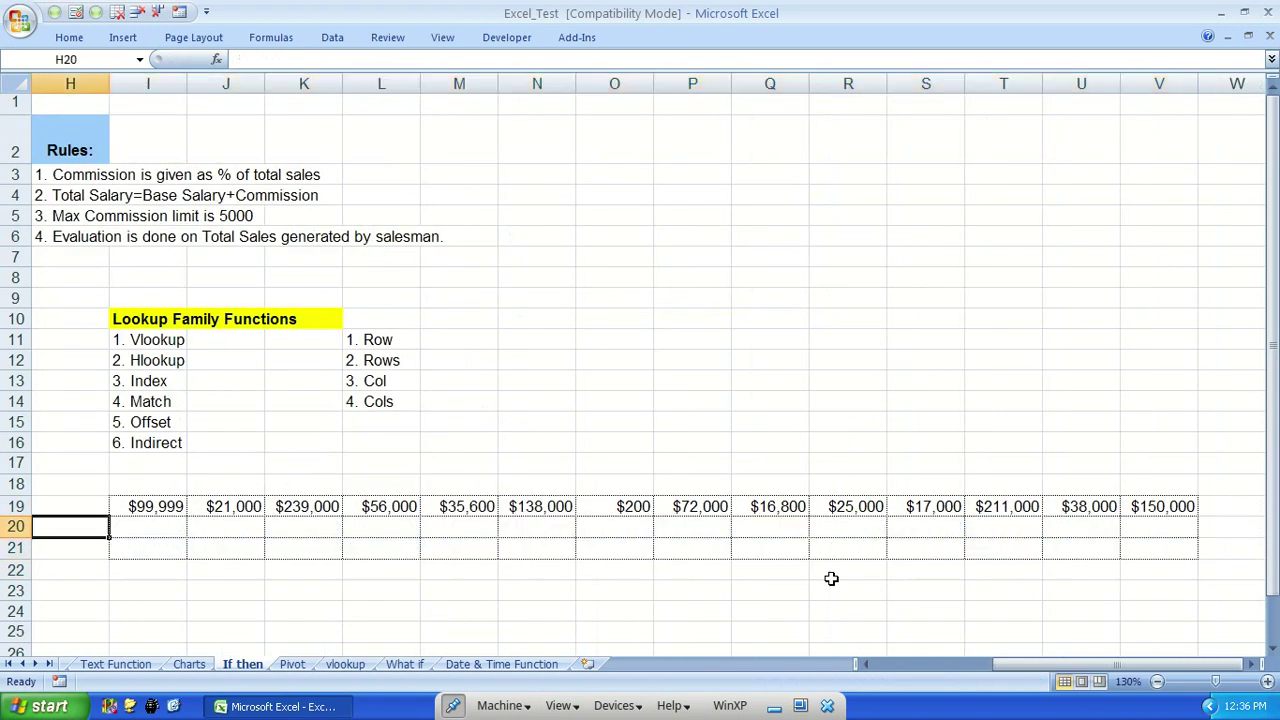
key(Right)
key(Up)
key(ctrl+shift+Right)
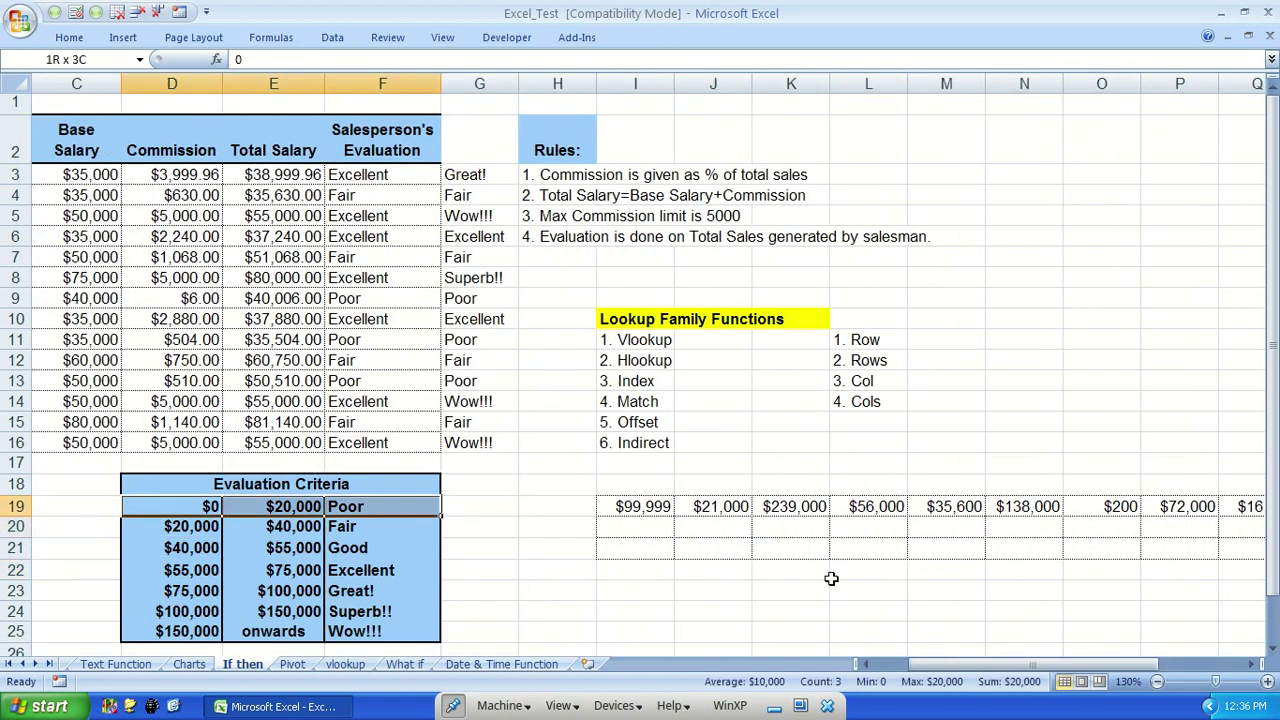
key(ctrl+shift+Down)
key(ctrl+c)
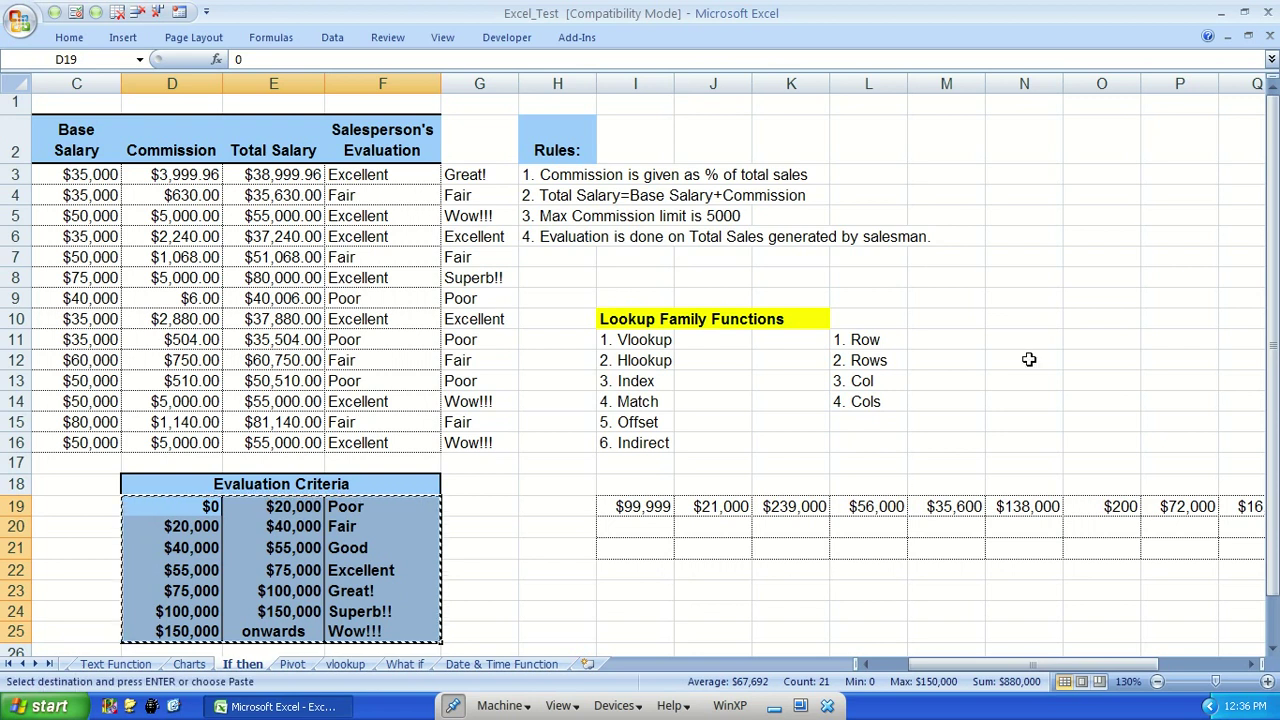
right_click(1030, 258)
click(1078, 310)
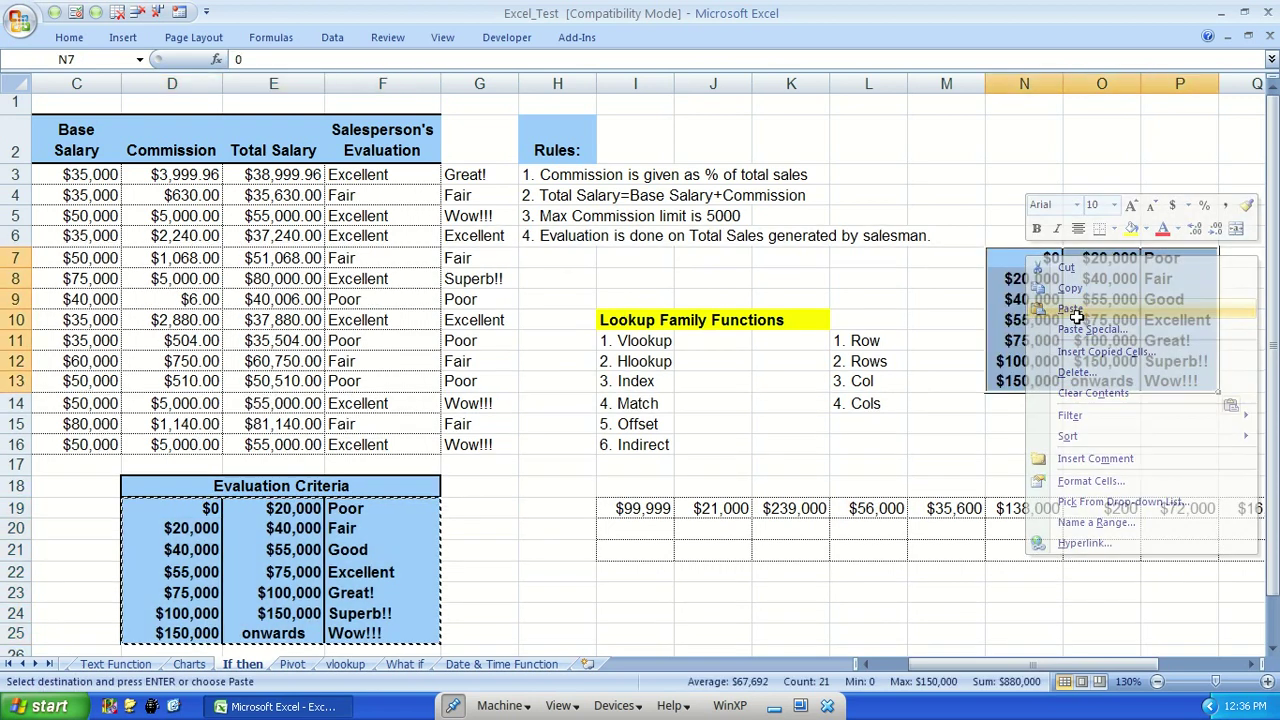
Paste the copied criteria transposed at N7 and clear the leftover values in N10:P13
right_click(1067, 272)
click(1100, 327)
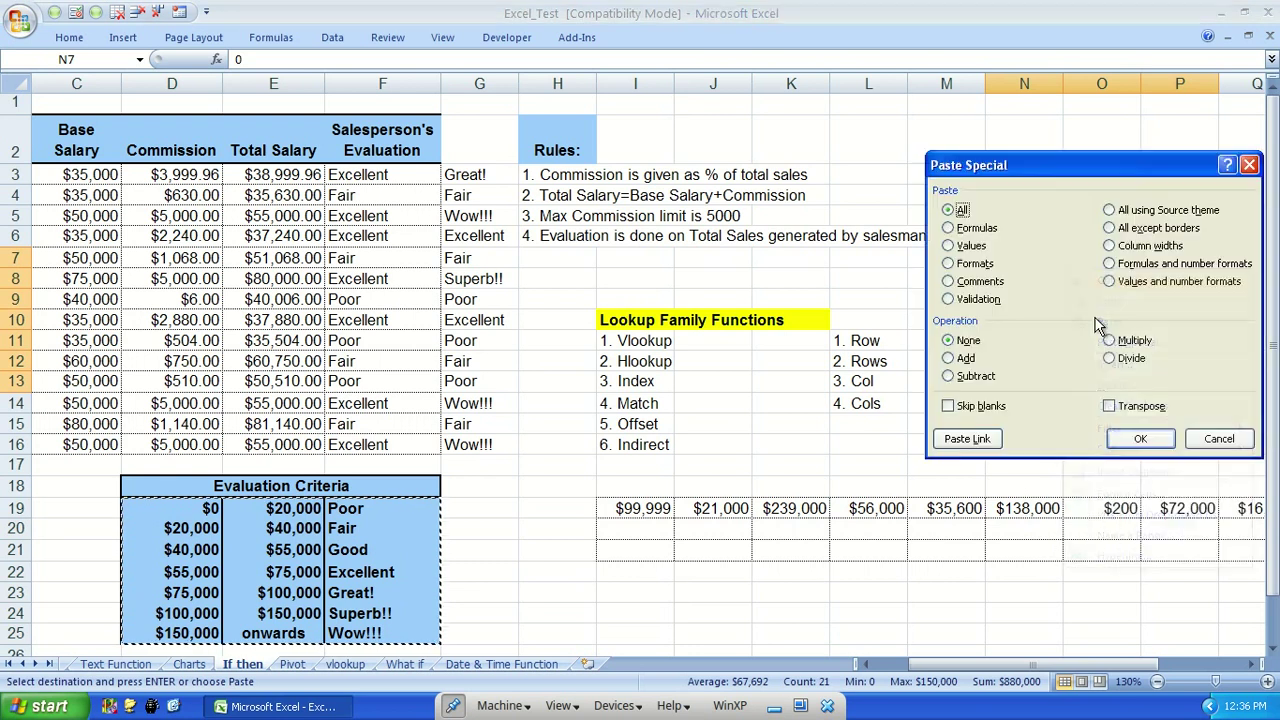
key(e)
key(Return)
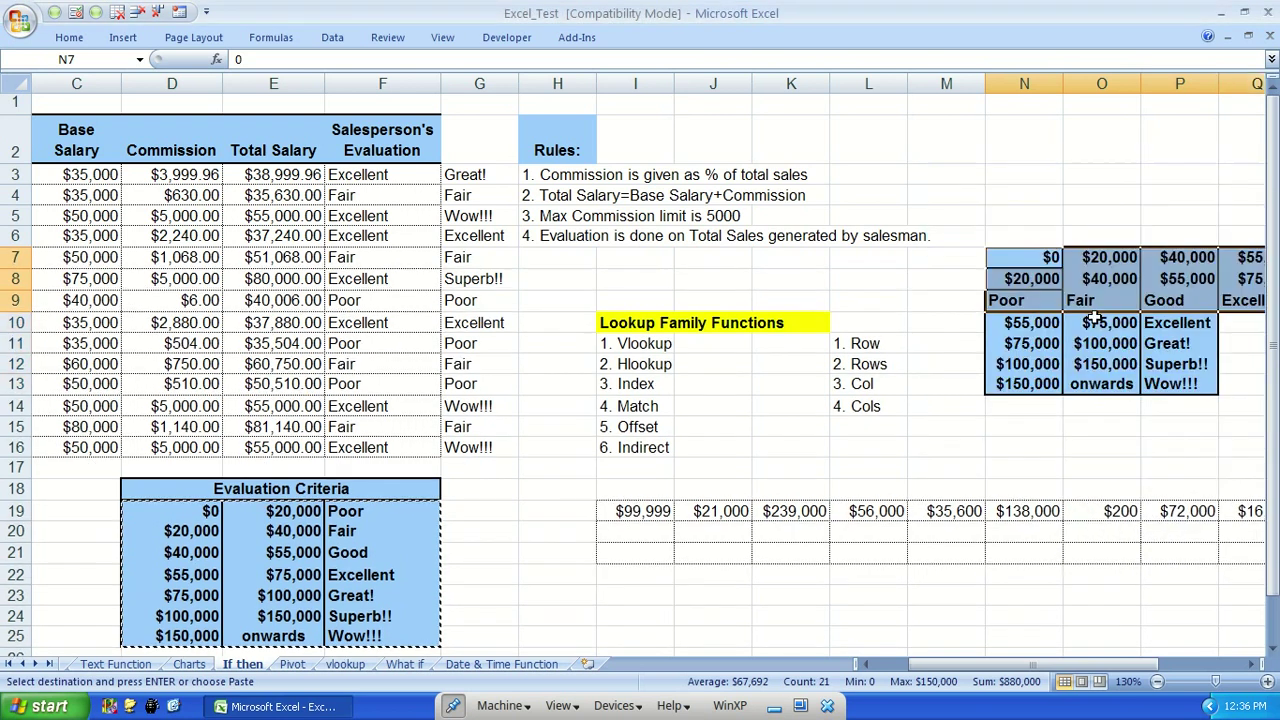
drag(1033, 323, 1180, 385)
key(Escape)
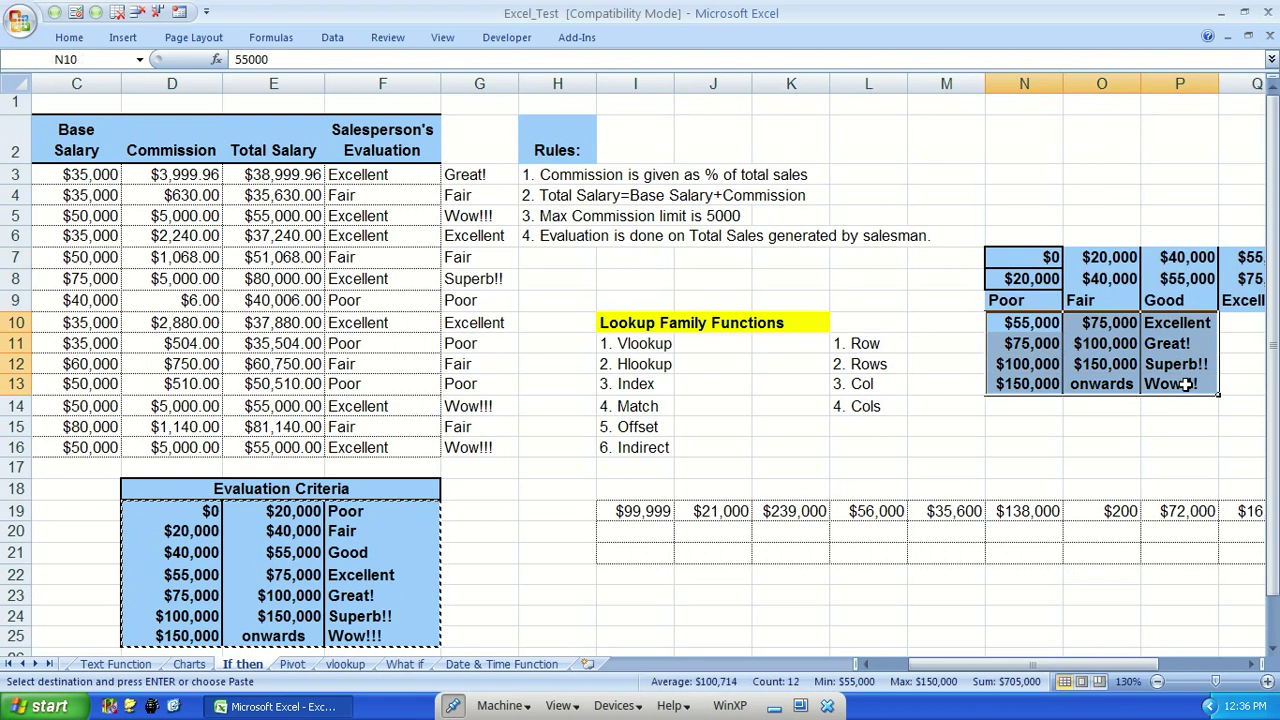
key(Delete)
Examine the transposed criteria in N7:T9 against the sales figures in row 19, and select cell N20
click(955, 604)
key(Right)
key(Right)
key(Right)
key(Right)
key(Right)
key(Right)
key(Right)
key(Right)
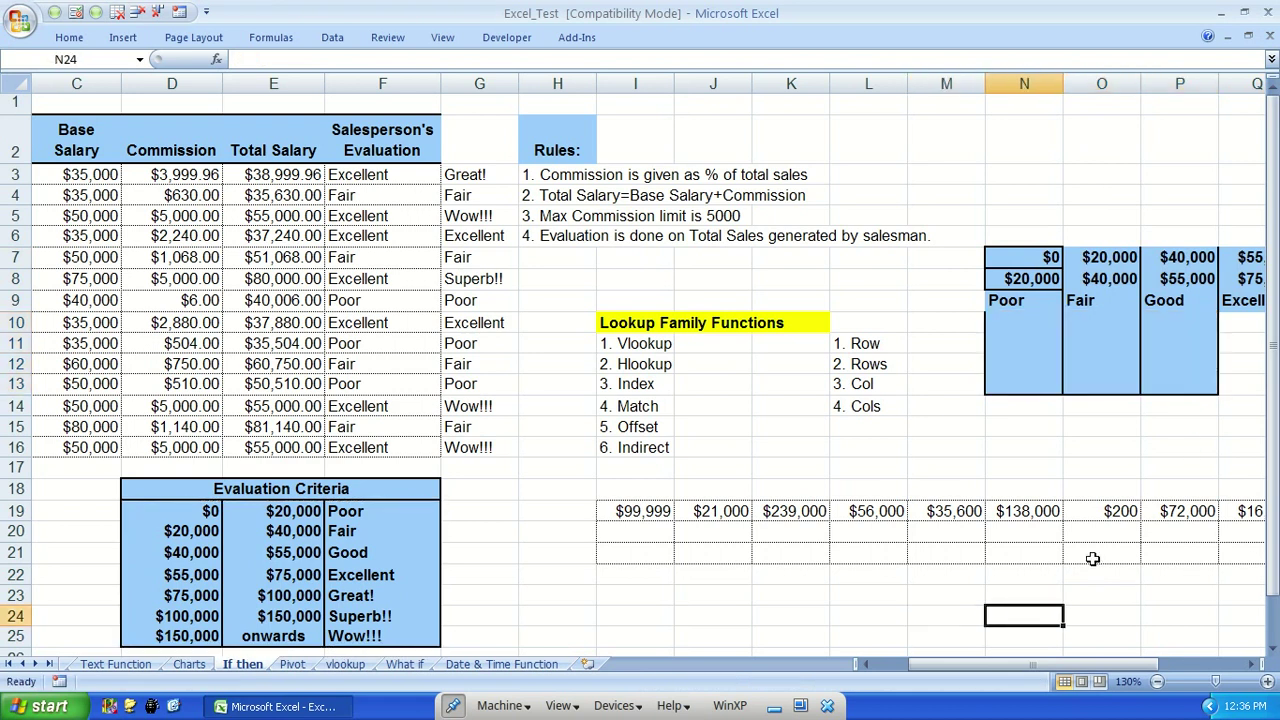
key(Right)
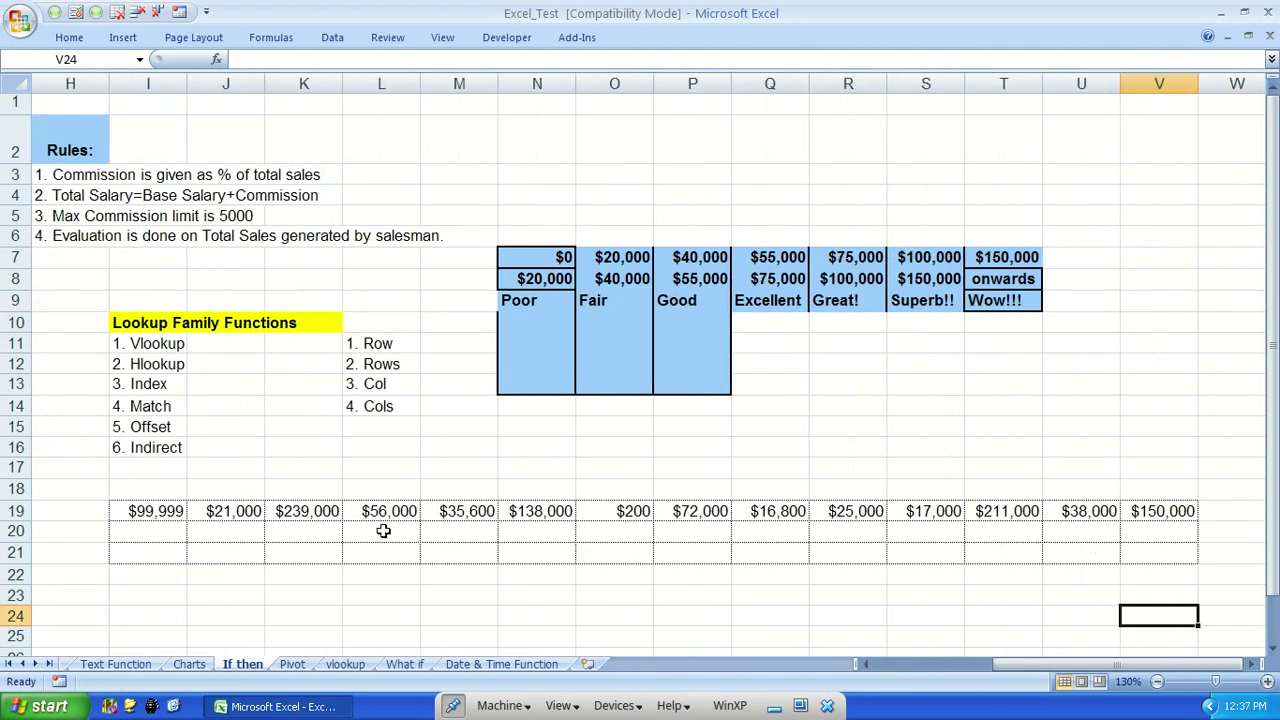
click(522, 529)
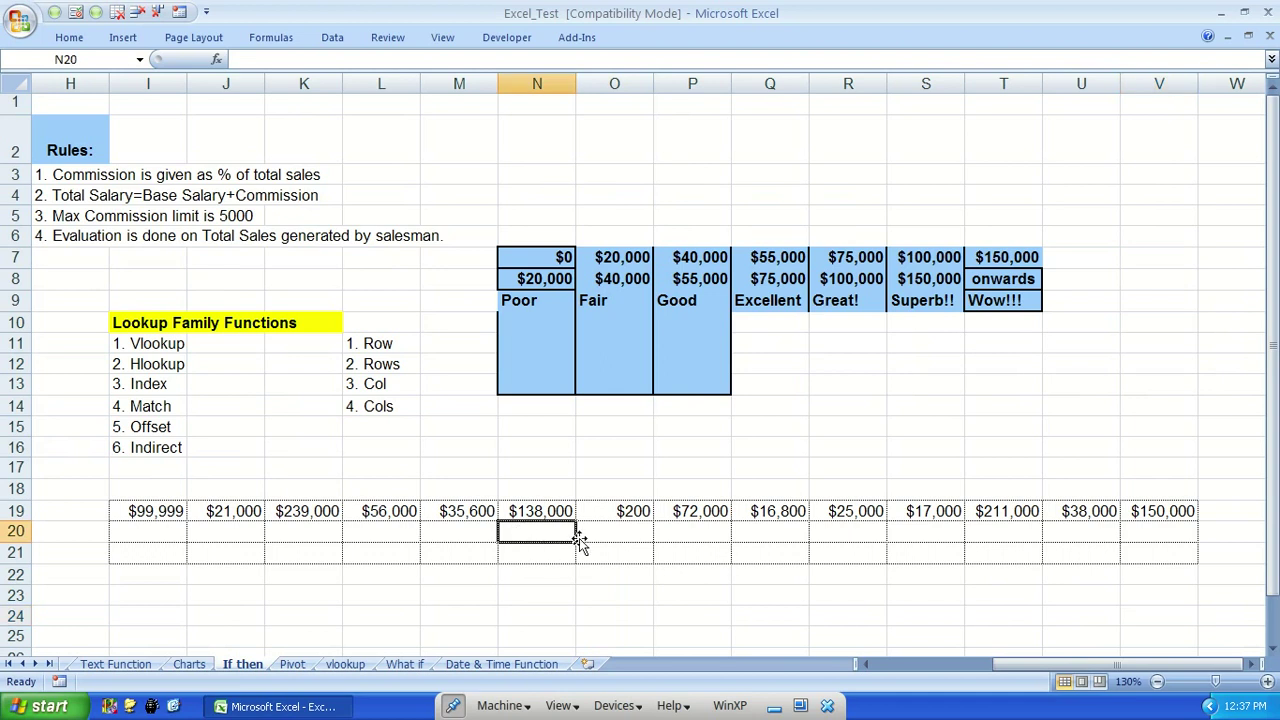
Enter =HLOOKUP(O19,N7:T9,3,1) in O20 to look up the evaluation for the sales figure above
click(633, 530)
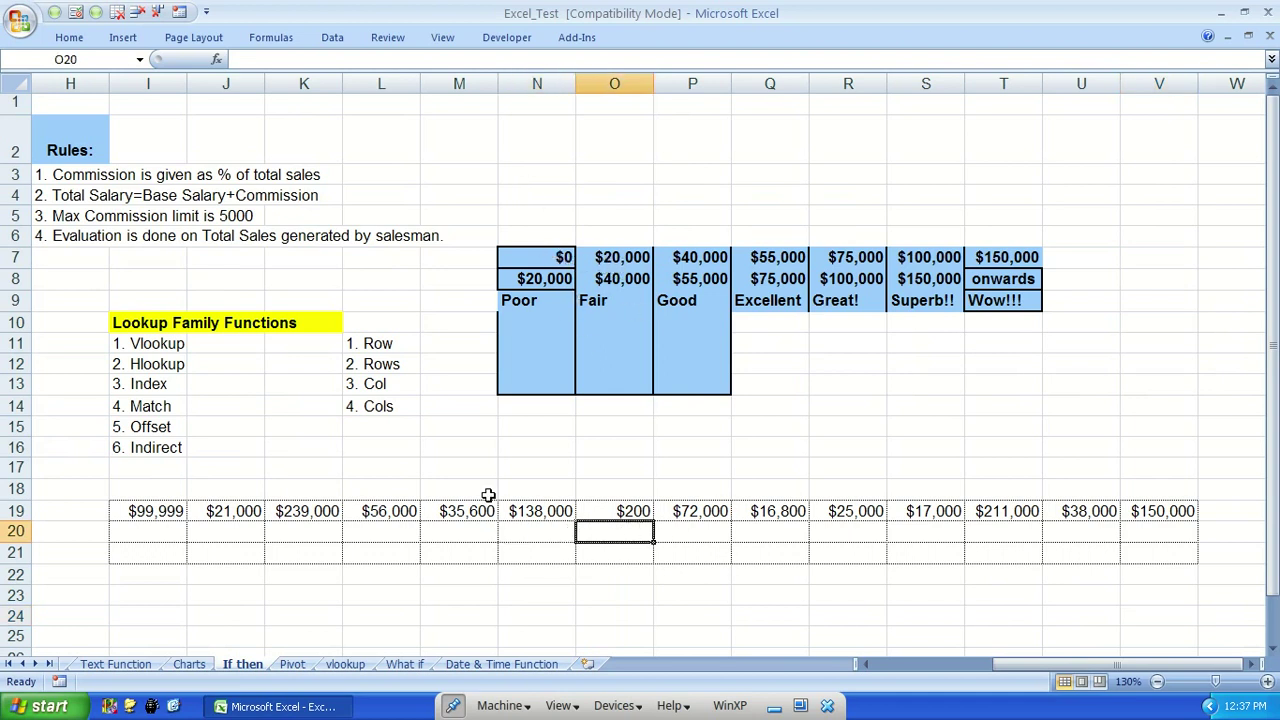
text(=HLOOKUP()
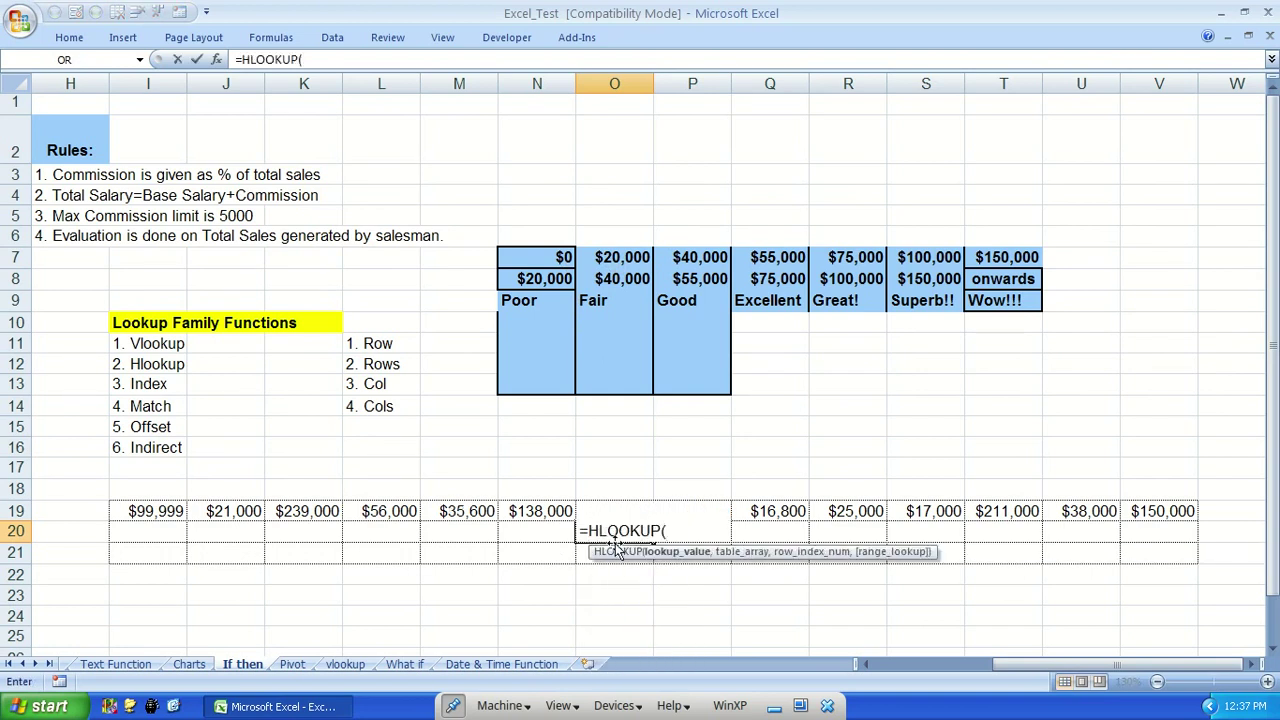
key(Up)
text(,)
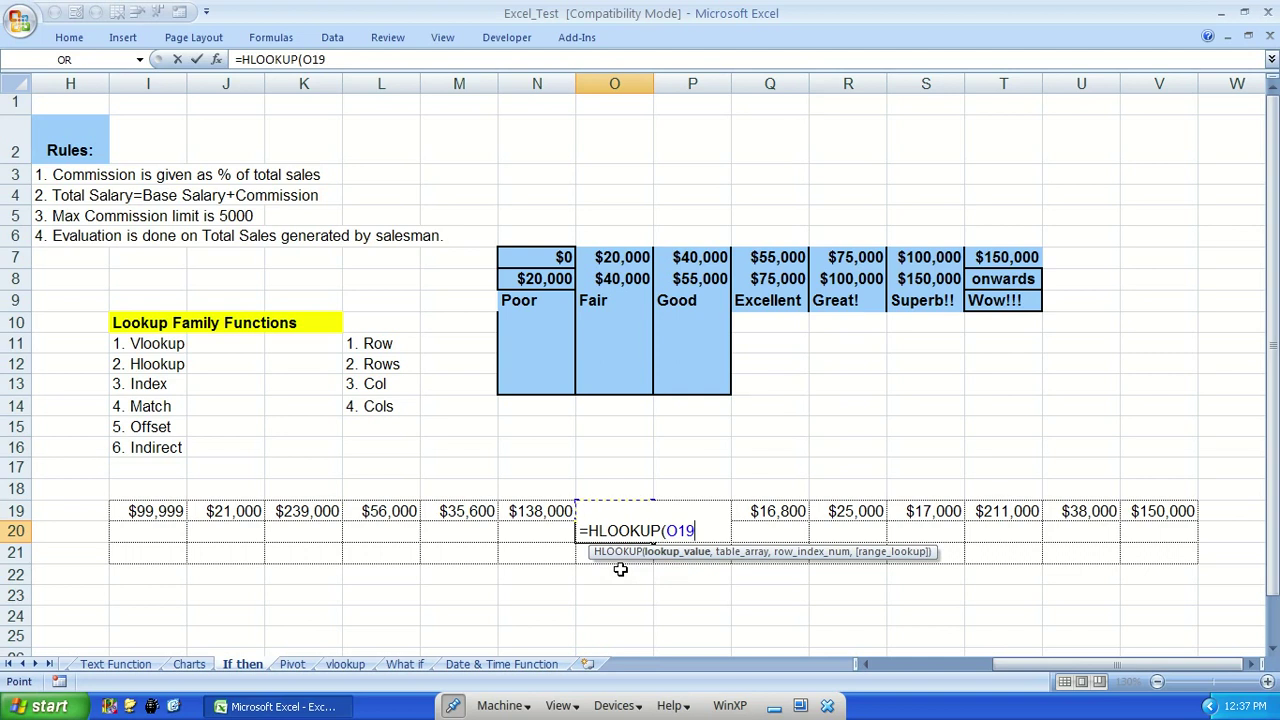
drag(546, 253, 997, 305)
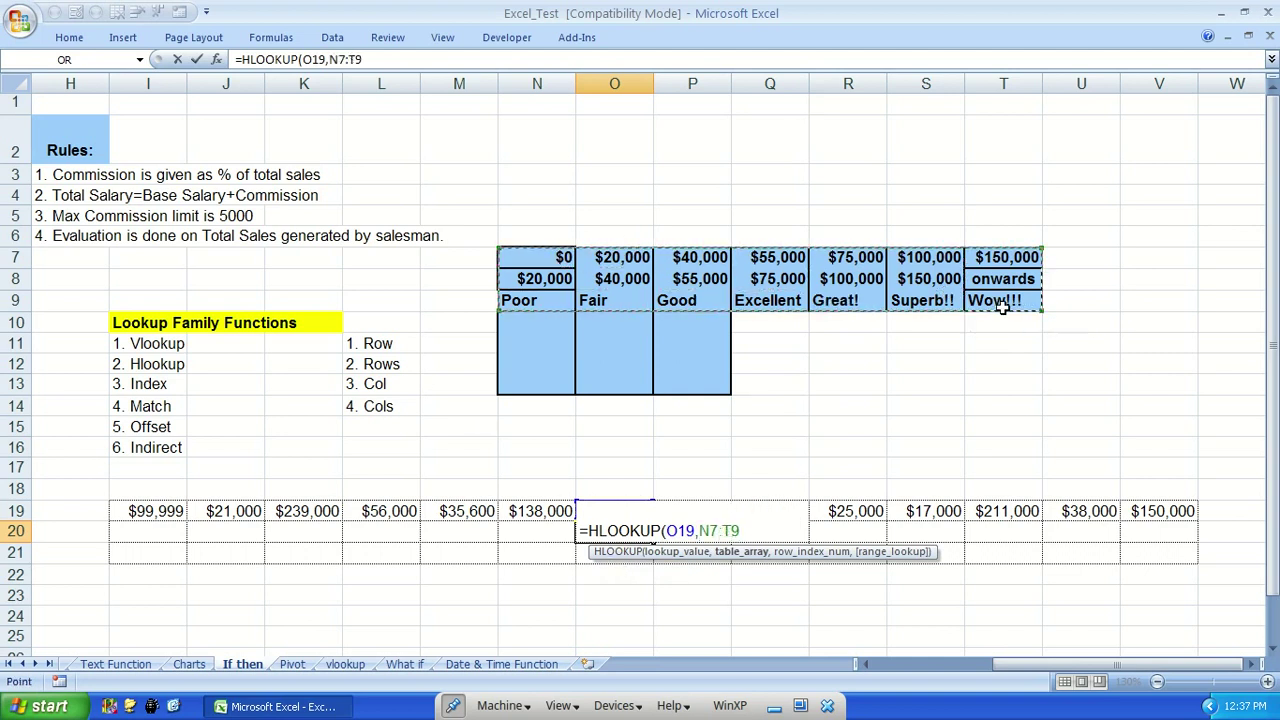
text(,)
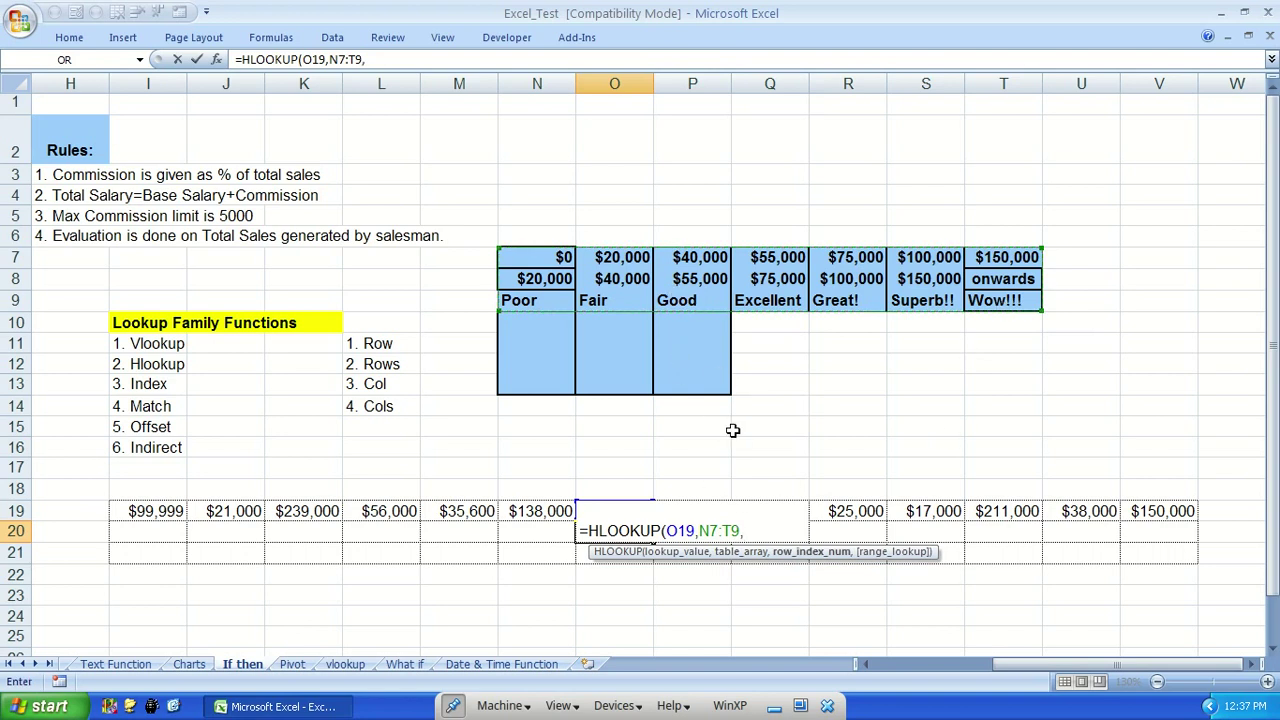
text(3,1))
key(Return)
key(Up)
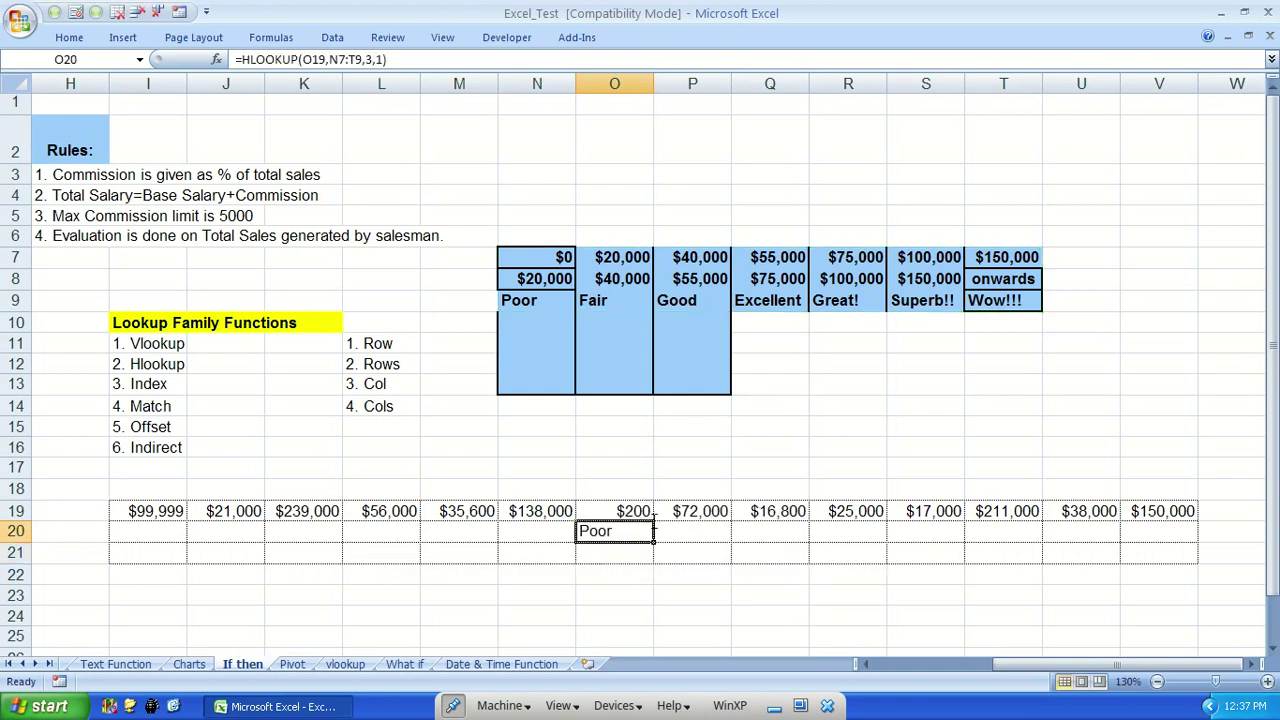
Examine the VLOOKUP formula in G16 and its criteria range for comparison with the HLOOKUP formula
key(F2)
key(Escape)
key(Left)
key(Left)
key(Left)
key(Left)
key(Left)
key(Left)
key(Left)
key(Left)
key(Left)
key(Left)
key(Left)
key(Left)
key(Left)
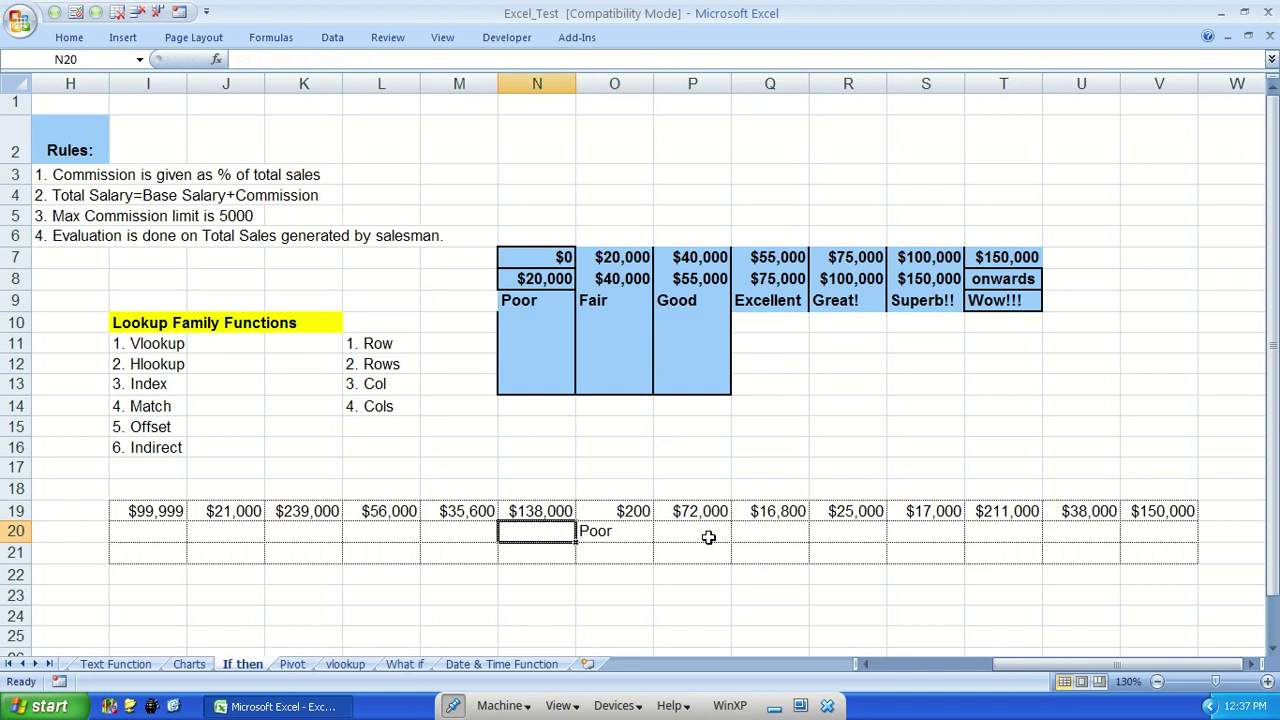
key(Right)
key(Right)
key(Up)
key(Up)
key(Right)
key(Up)
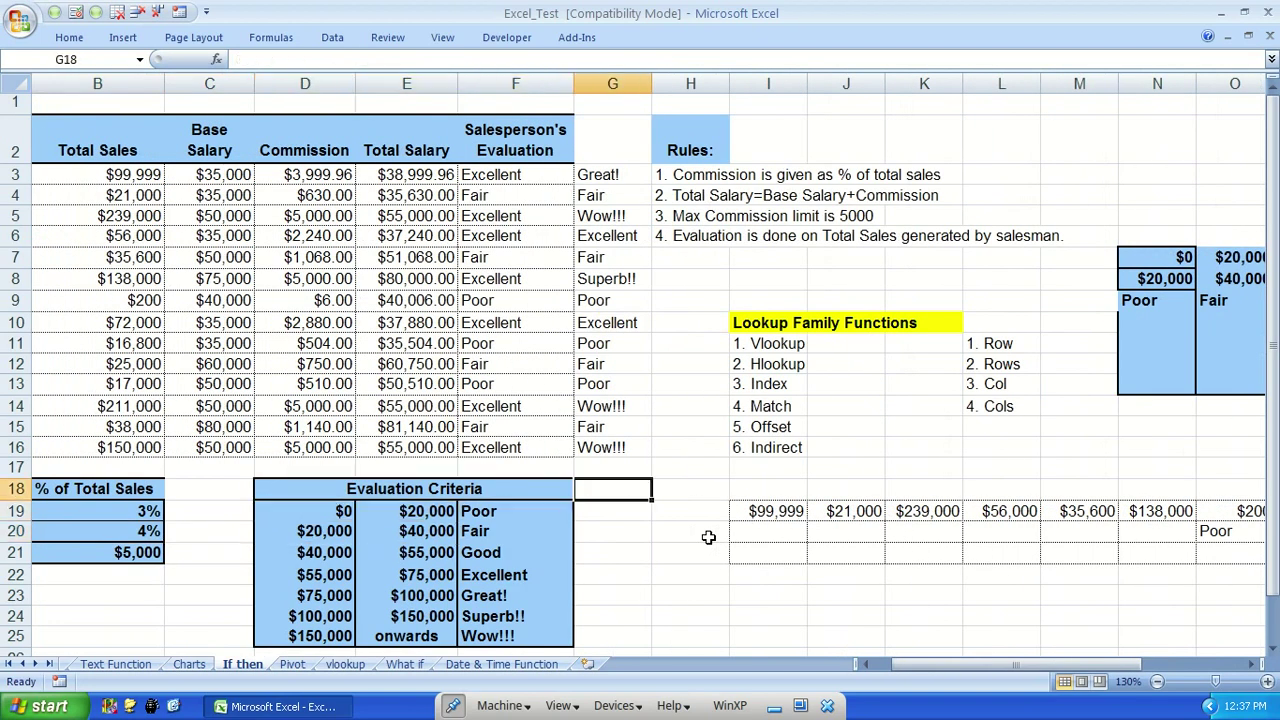
key(Up)
key(F2)
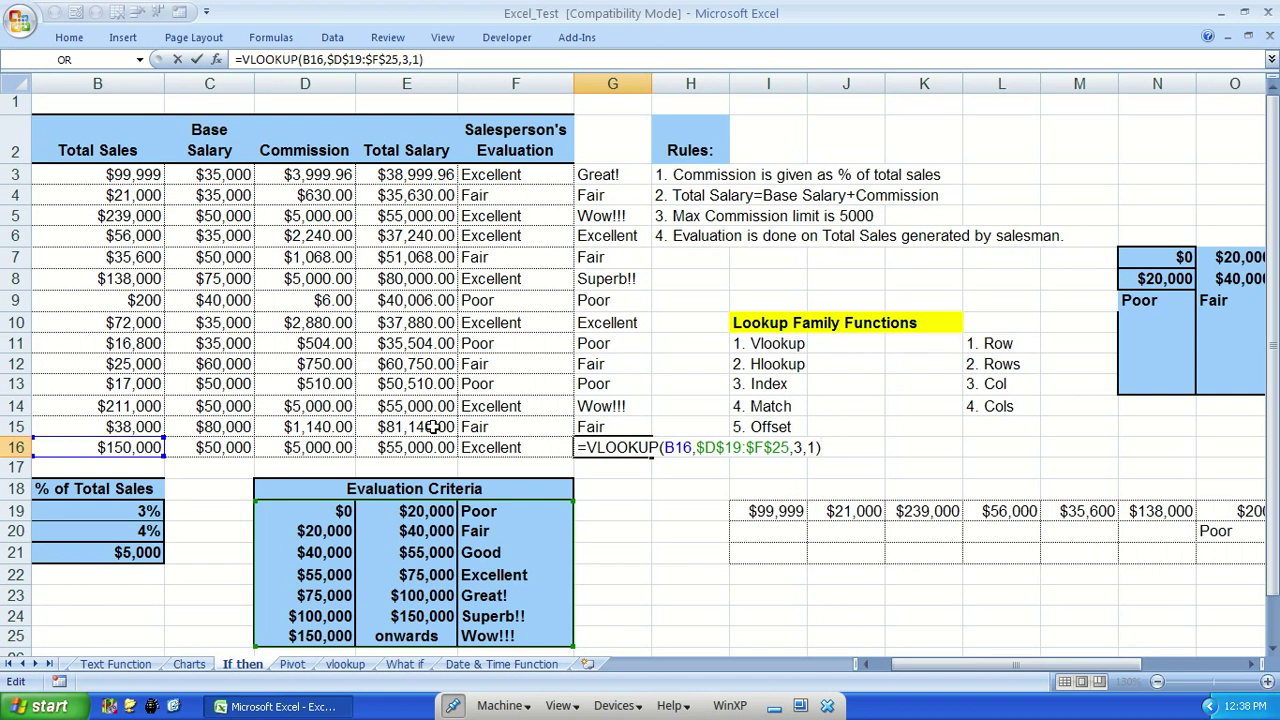
key(Return)
Examine the HLOOKUP formula's arguments in O20 against the horizontal criteria table in N7:T9
key(Right)
key(Right)
key(Right)
key(Right)
key(Right)
key(Right)
key(Right)
key(Right)
key(Right)
key(Right)
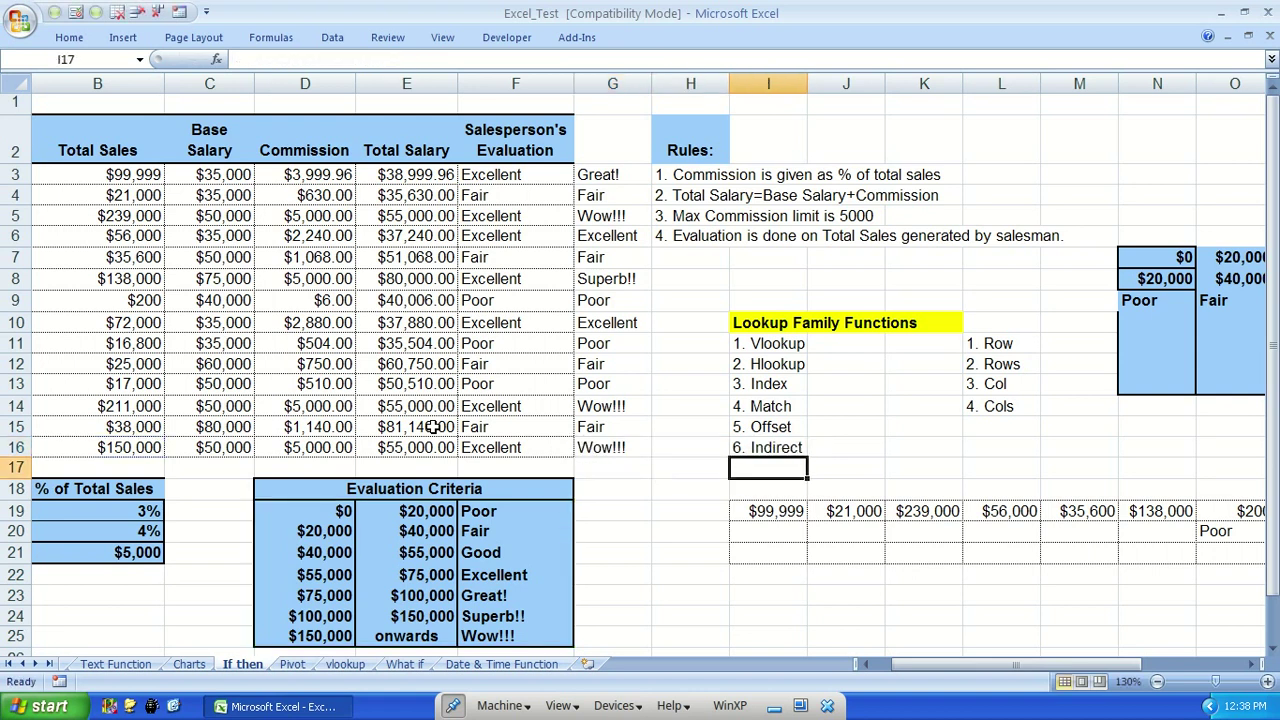
key(Left)
key(Left)
key(Down)
key(Down)
key(Right)
key(Right)
key(Right)
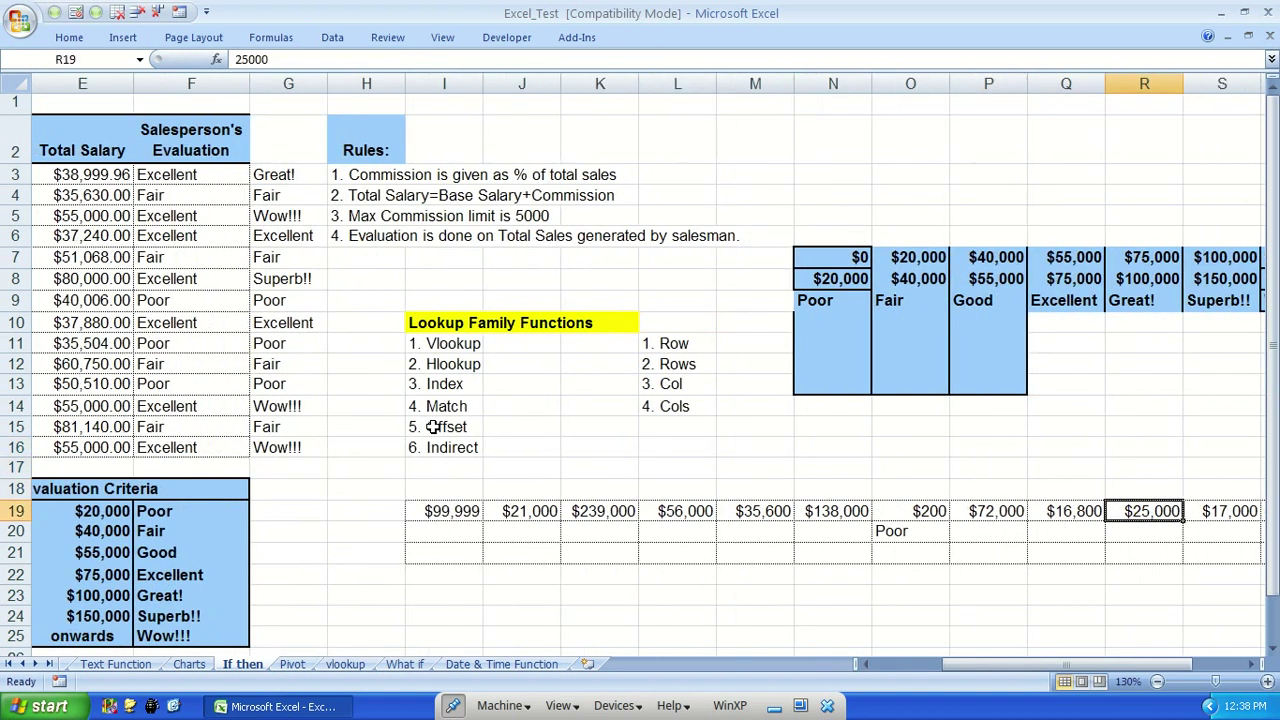
key(Right)
key(Left)
key(Left)
key(Left)
key(Down)
key(Left)
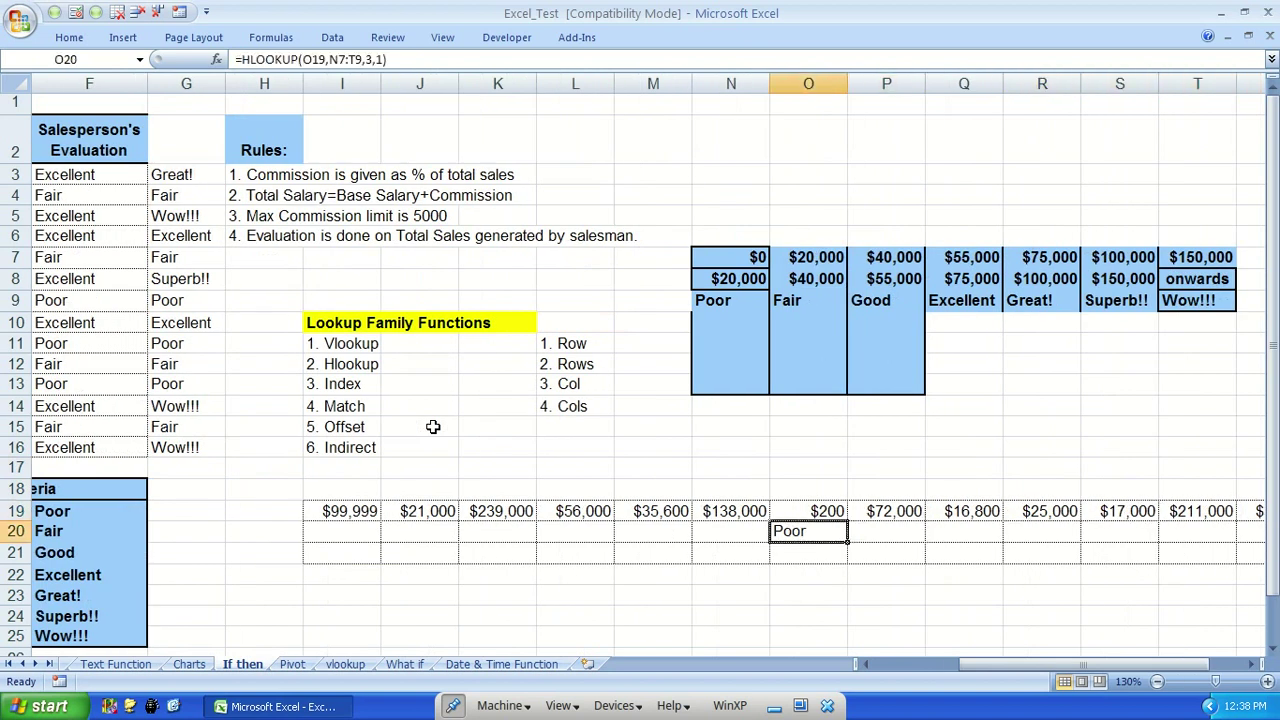
key(F2)
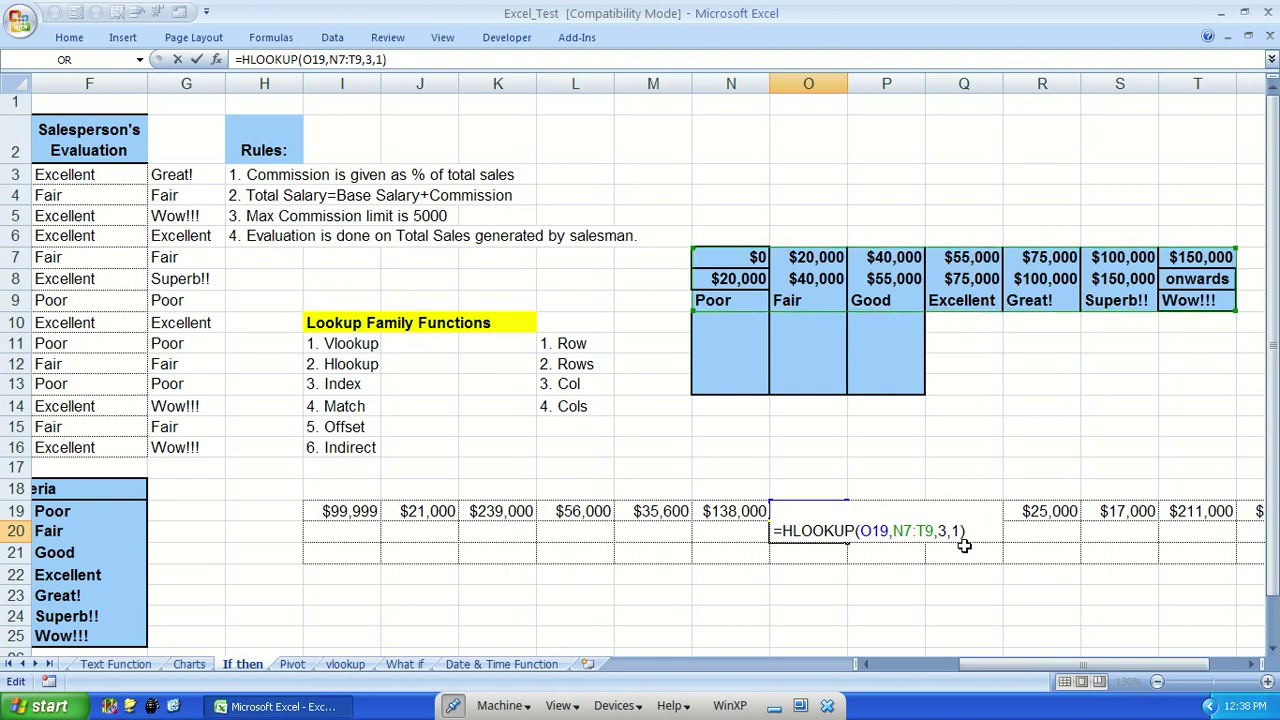
key(Return)
key(Up)
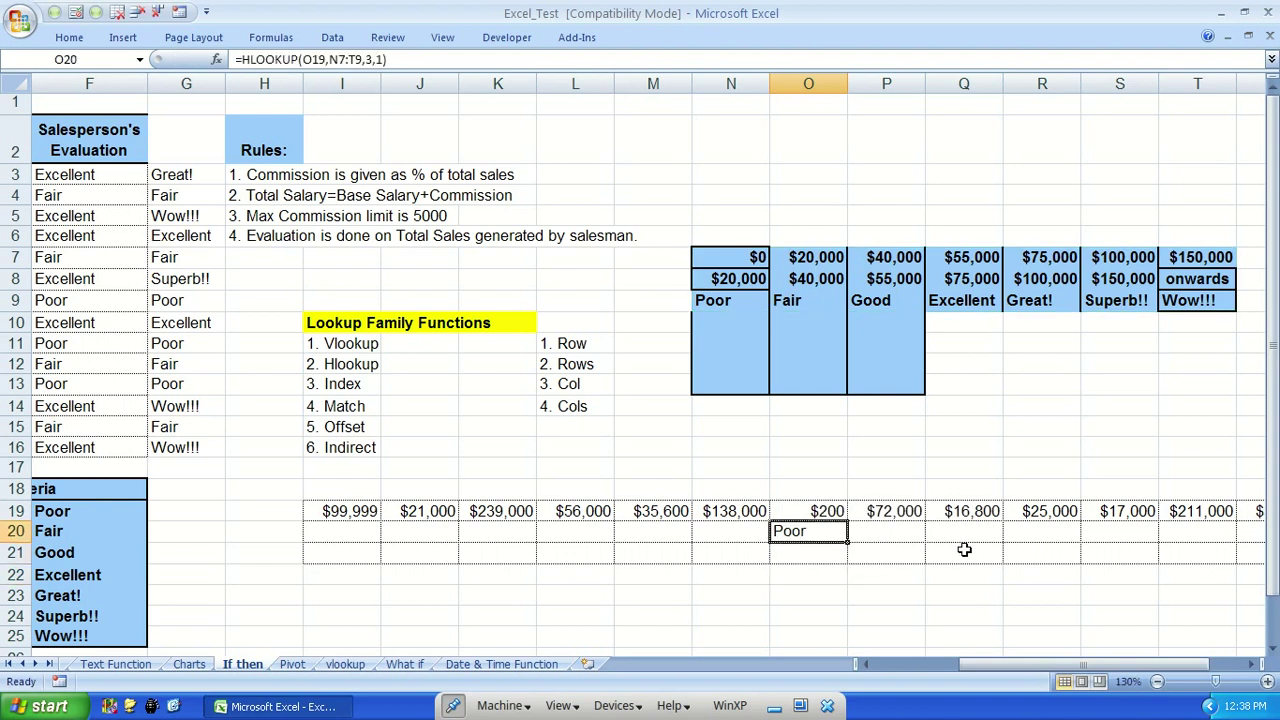
Clear the transposed sales figures and the HLOOKUP formula in I19:V20
key(Up)
key(ctrl+Left)
key(ctrl+shift+Right)
key(shift+Down)
key(Delete)
key(Left)
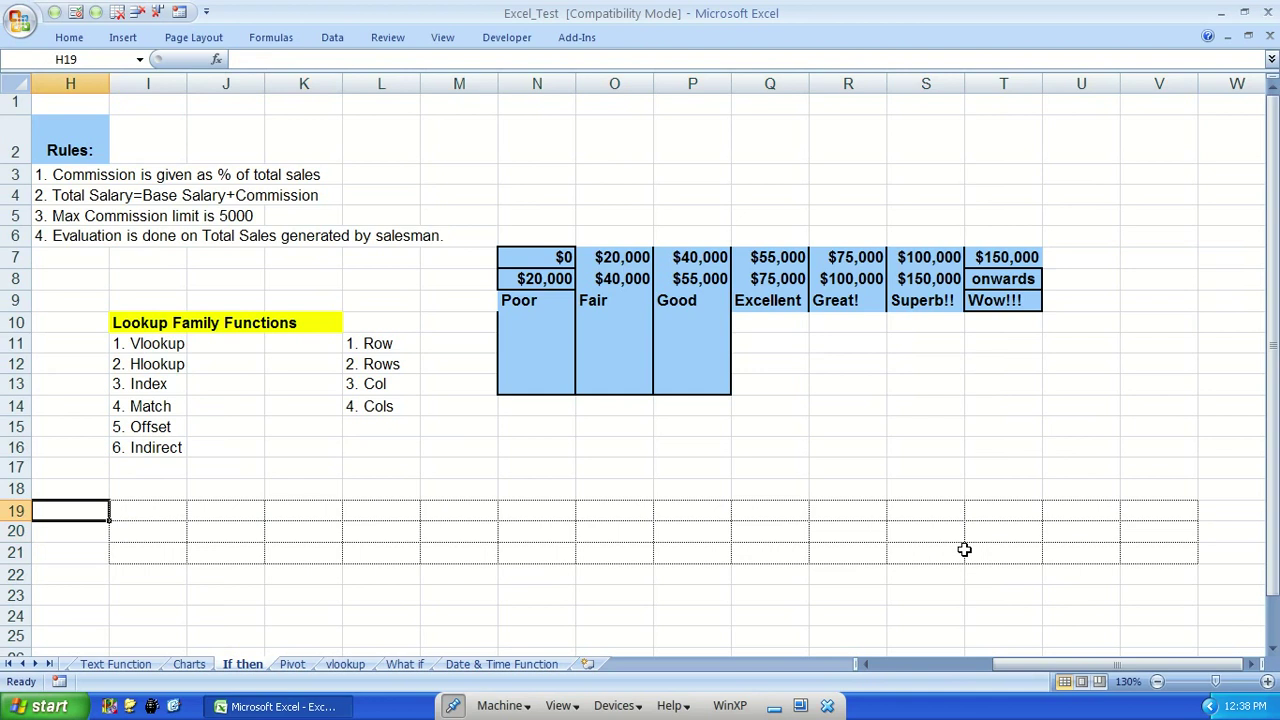
Review the Lookup Family Functions list in column I and the row and column functions listed in column L
key(Left)
key(Left)
key(Right)
key(Up)
key(Right)
key(Up)
key(Up)
key(Right)
key(Right)
key(Up)
key(Up)
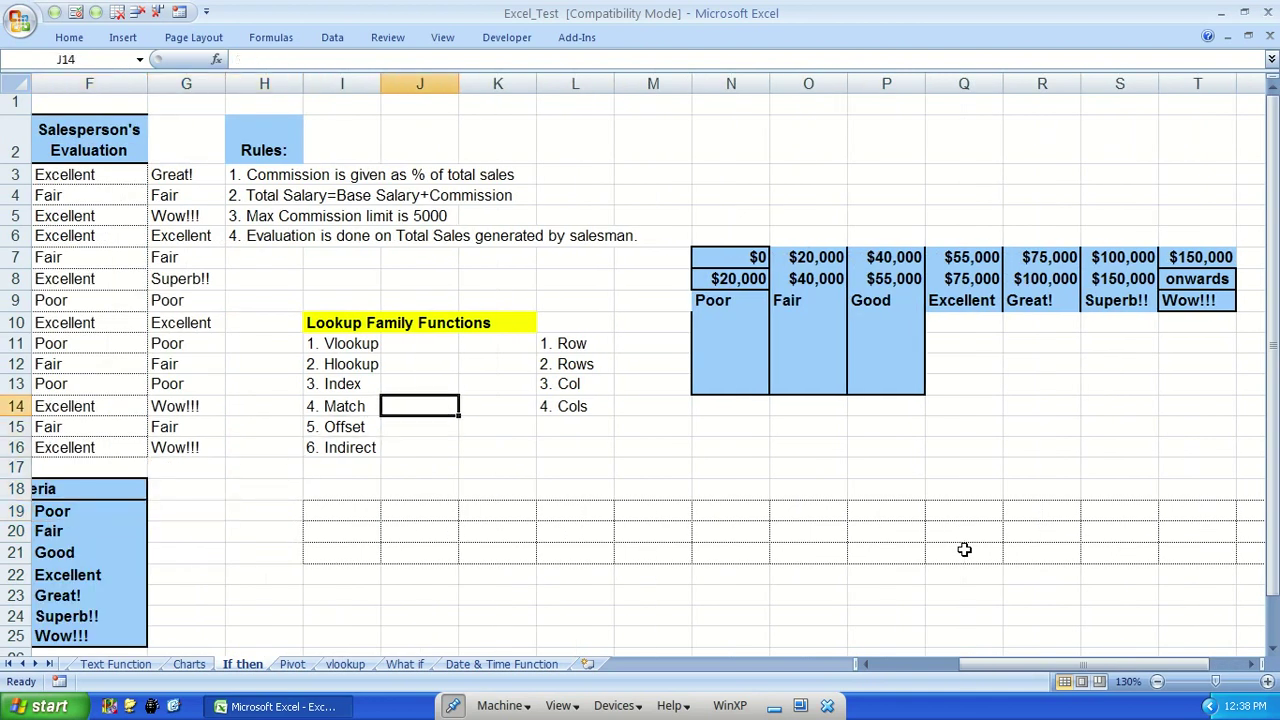
key(Left)
key(Up)
key(Down)
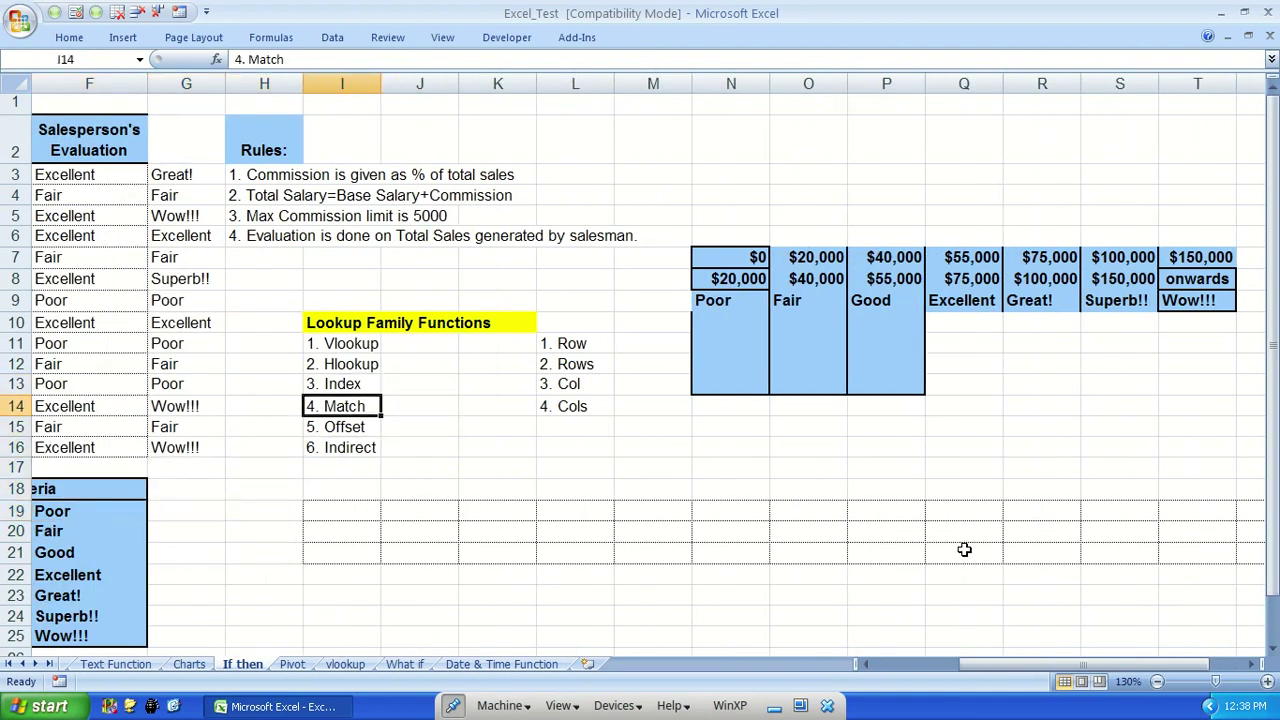
key(Right)
key(Right)
key(Left)
key(Home)
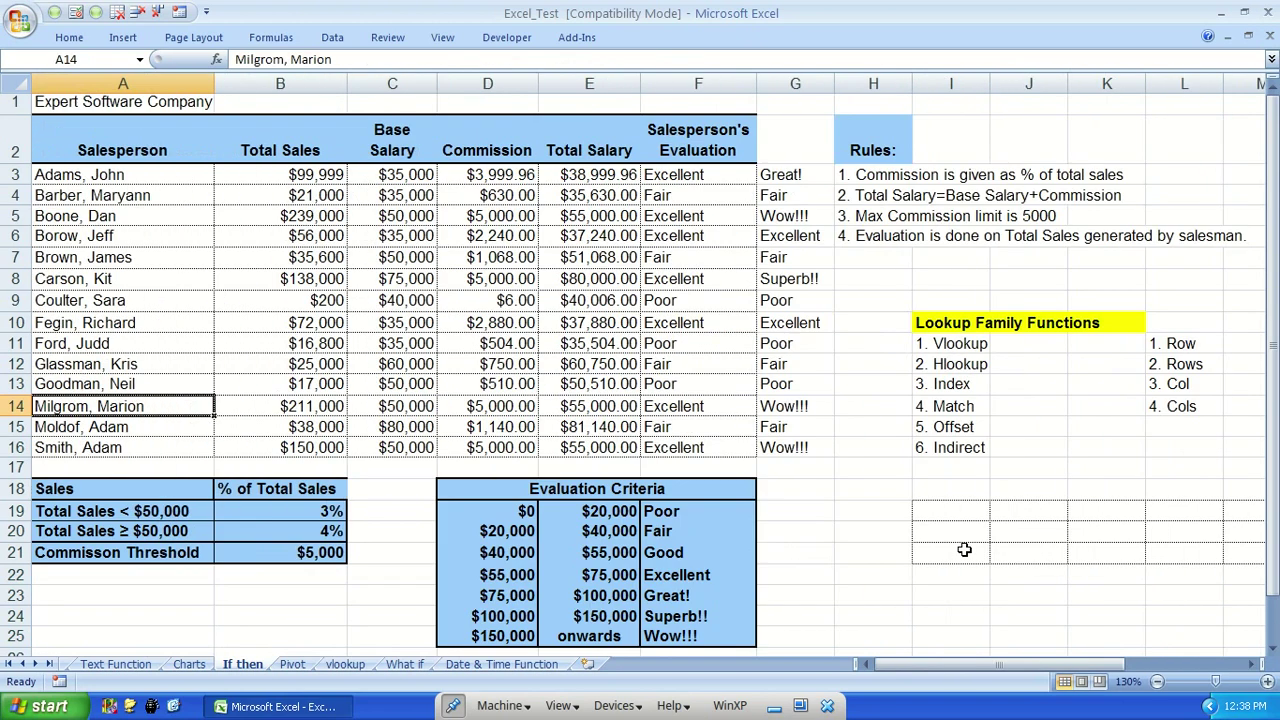
key(Right)
key(Right)
key(Right)
key(Right)
key(Right)
key(Right)
key(Right)
key(Right)
key(Right)
key(Right)
key(Right)
key(Up)
key(Up)
key(Up)
key(Down)
key(Down)
key(Down)
key(Down)
key(Down)
key(Left)
key(Left)
key(Down)
key(Down)
key(Left)
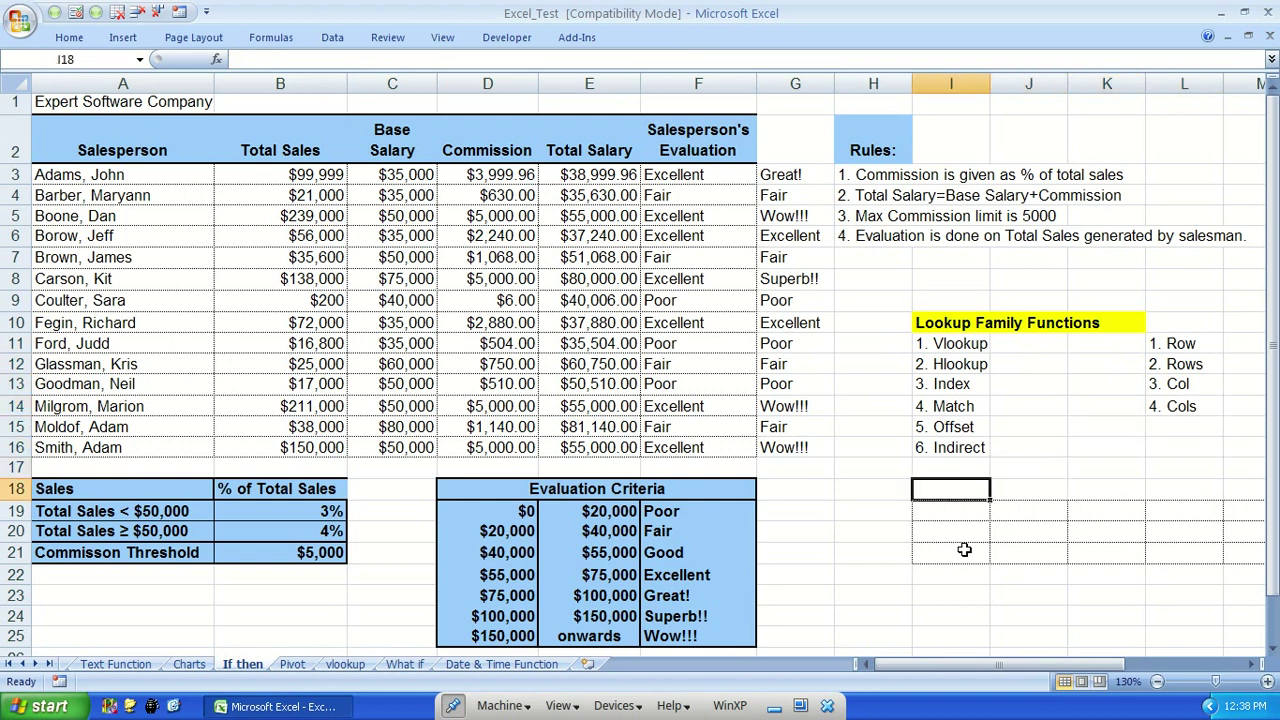
key(F2)
key(Escape)
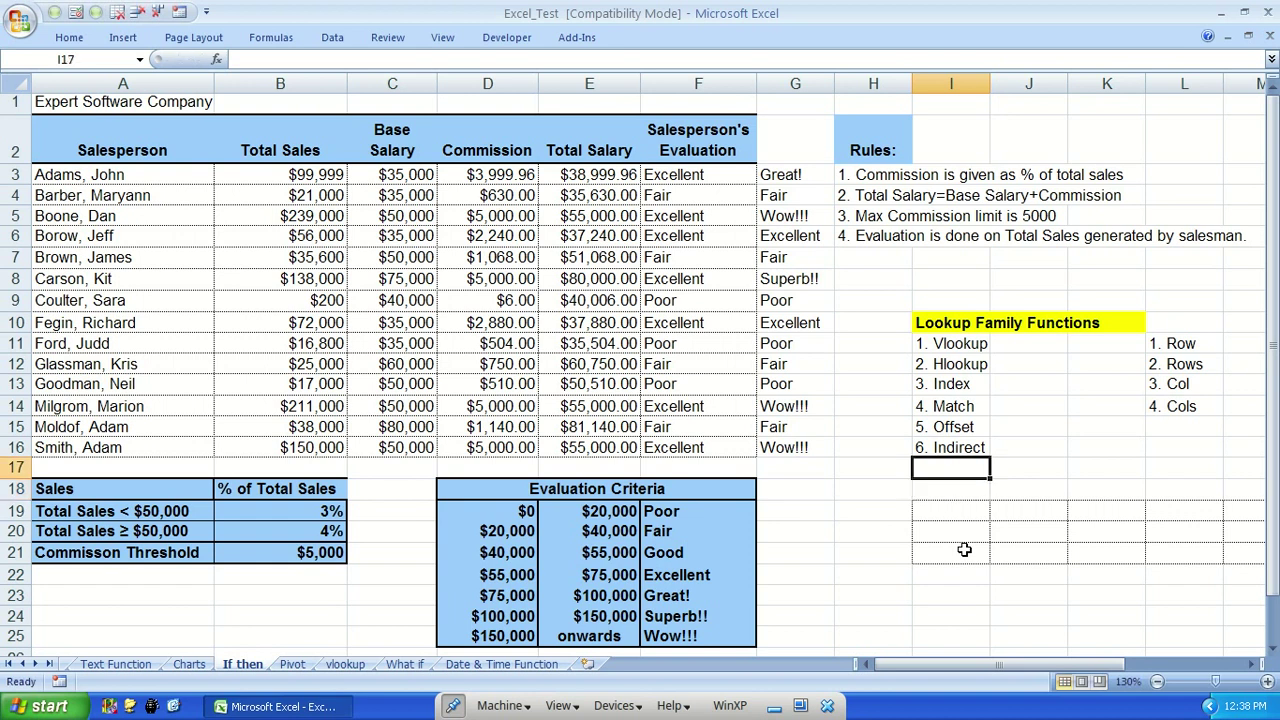
Examine the column index argument of the VLOOKUP formula in G16
key(Up)
key(Left)
key(Up)
key(Left)
key(F2)
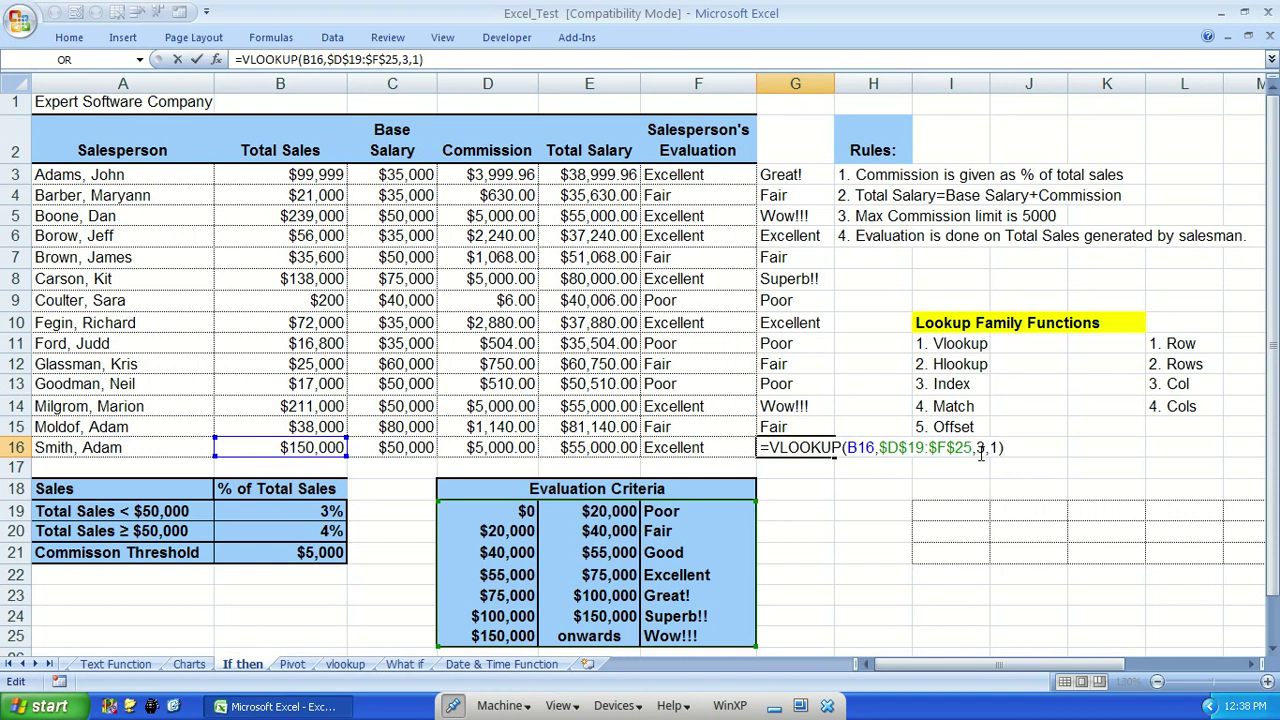
key(Return)
key(Down)
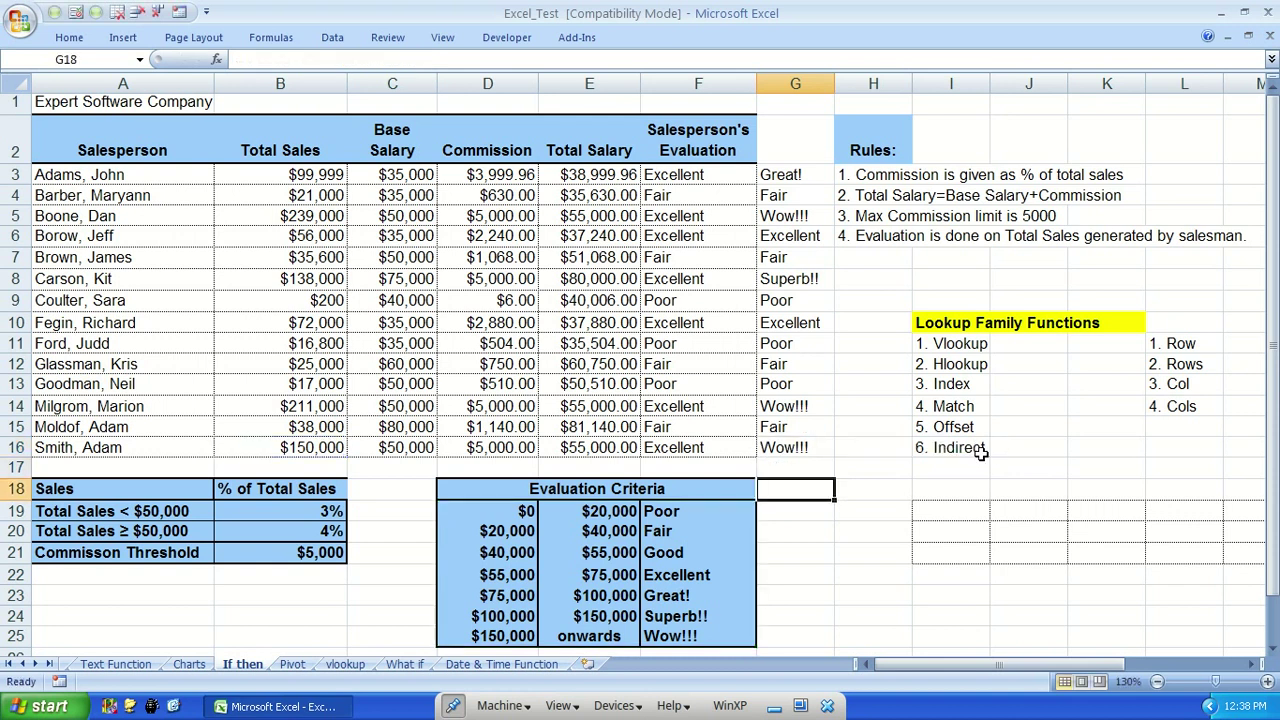
Enter =ROW() in I18 to return the cell's own row number
key(Right)
key(Right)
text(=row)
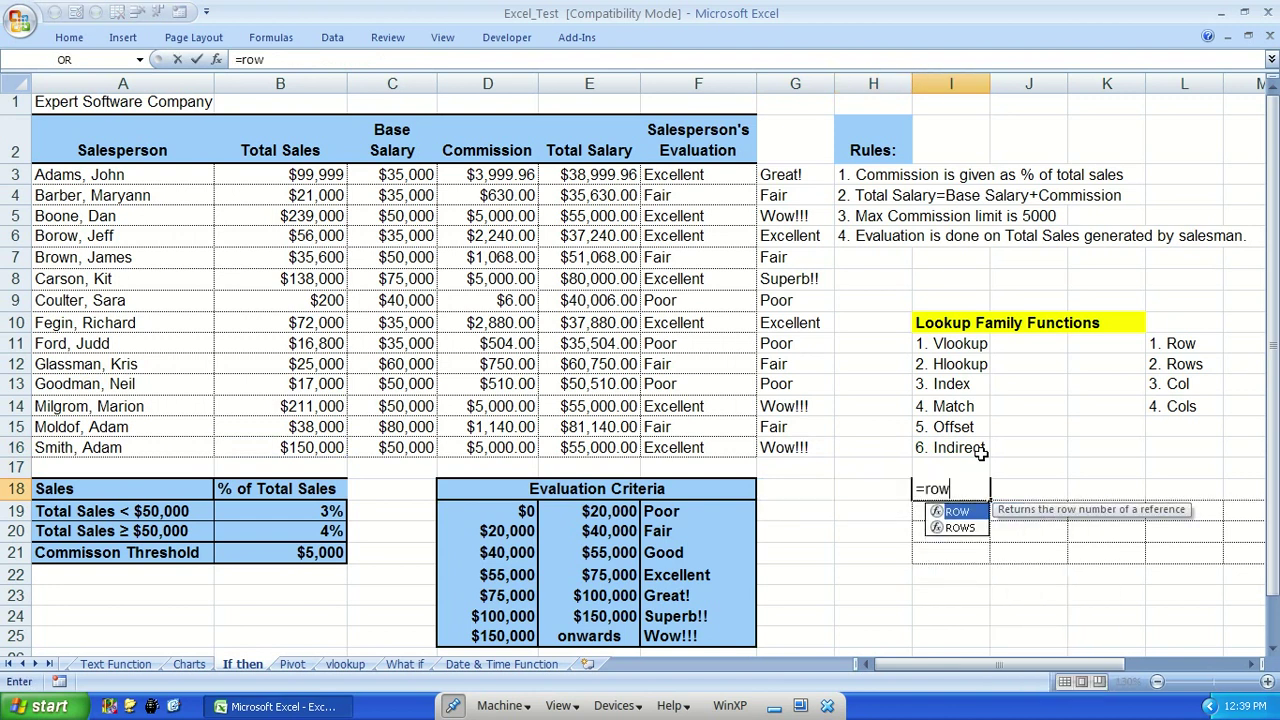
key(Tab)
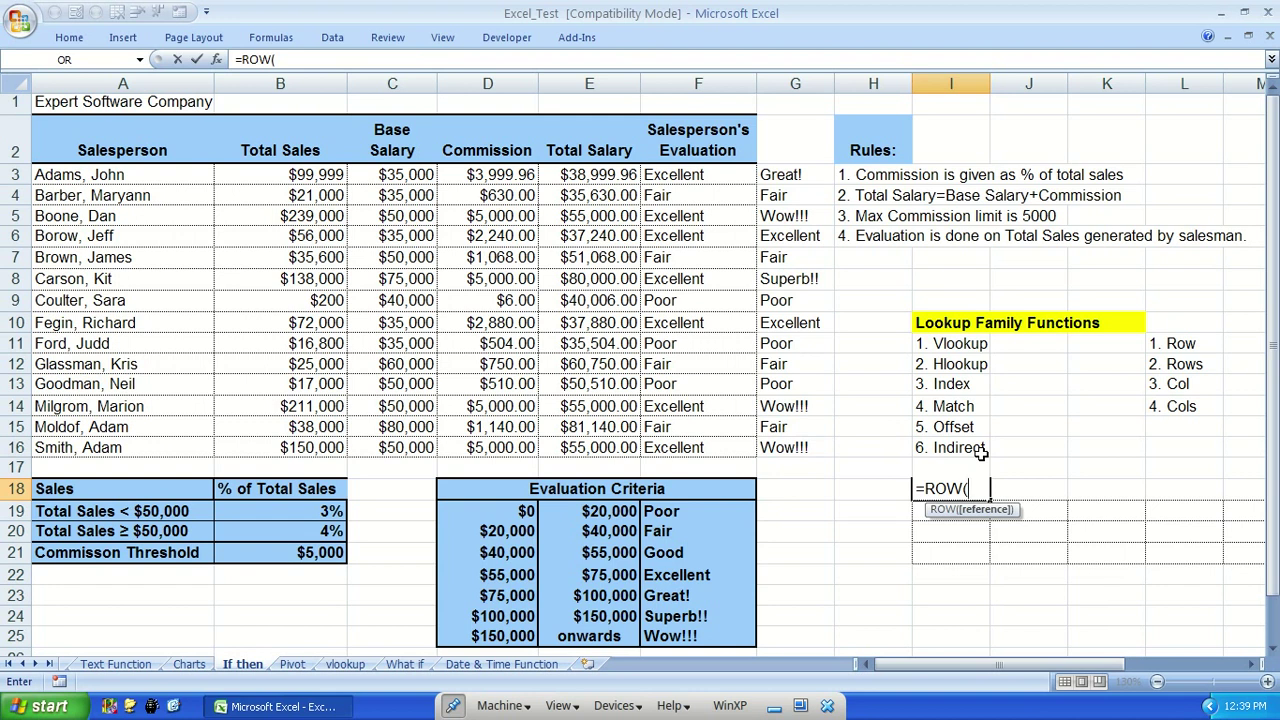
text())
key(Return)
key(Up)
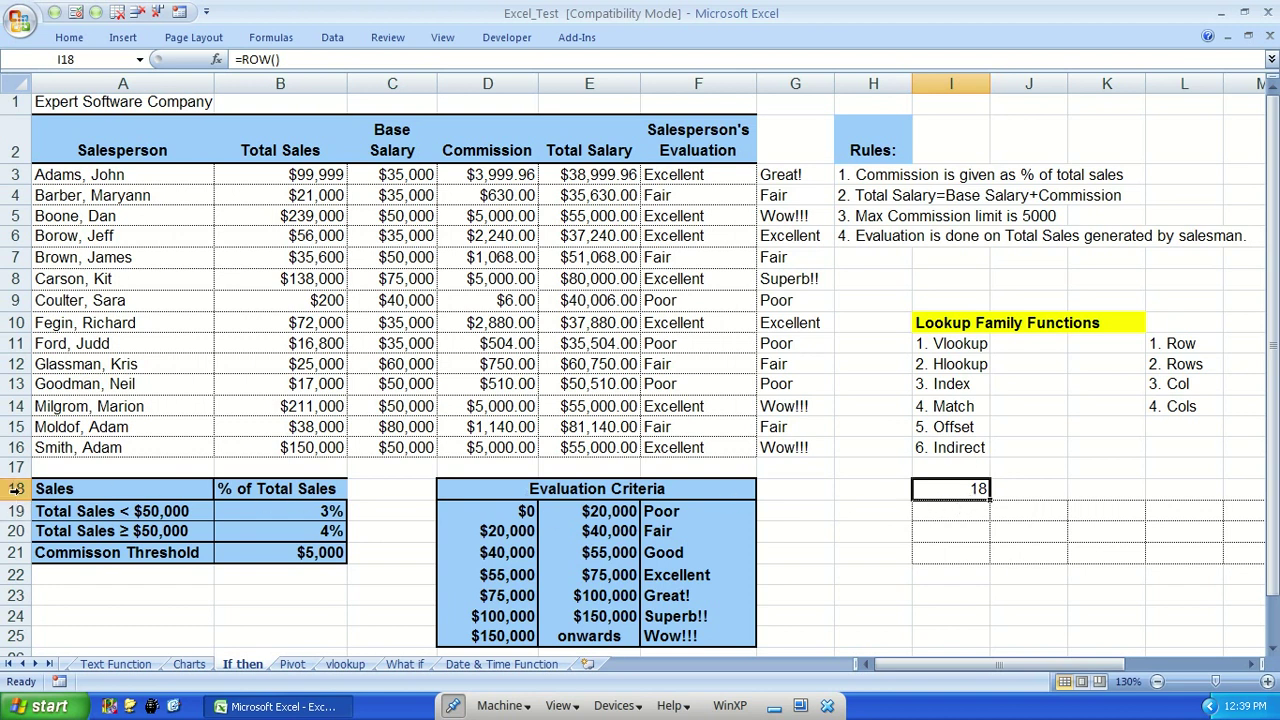
Enter =COLUMN() in J19 to return the cell's column number, and clear that cell again
click(1010, 490)
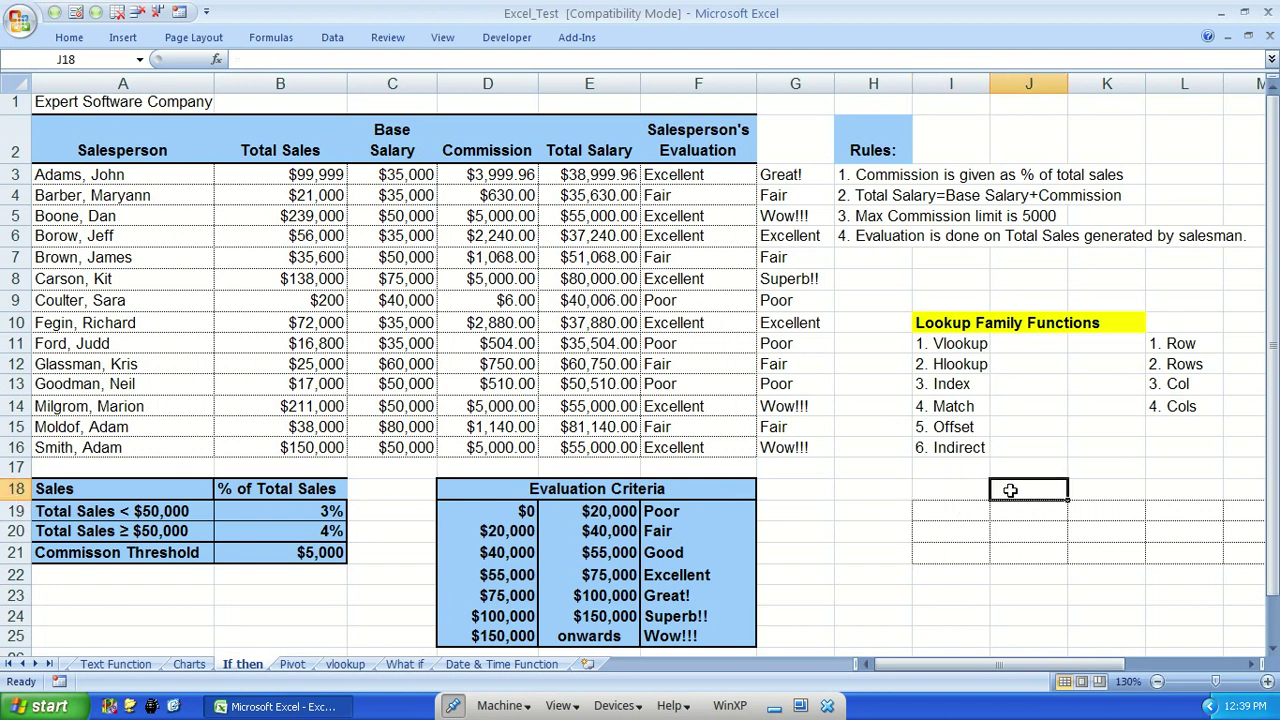
key(Down)
text(=Col)
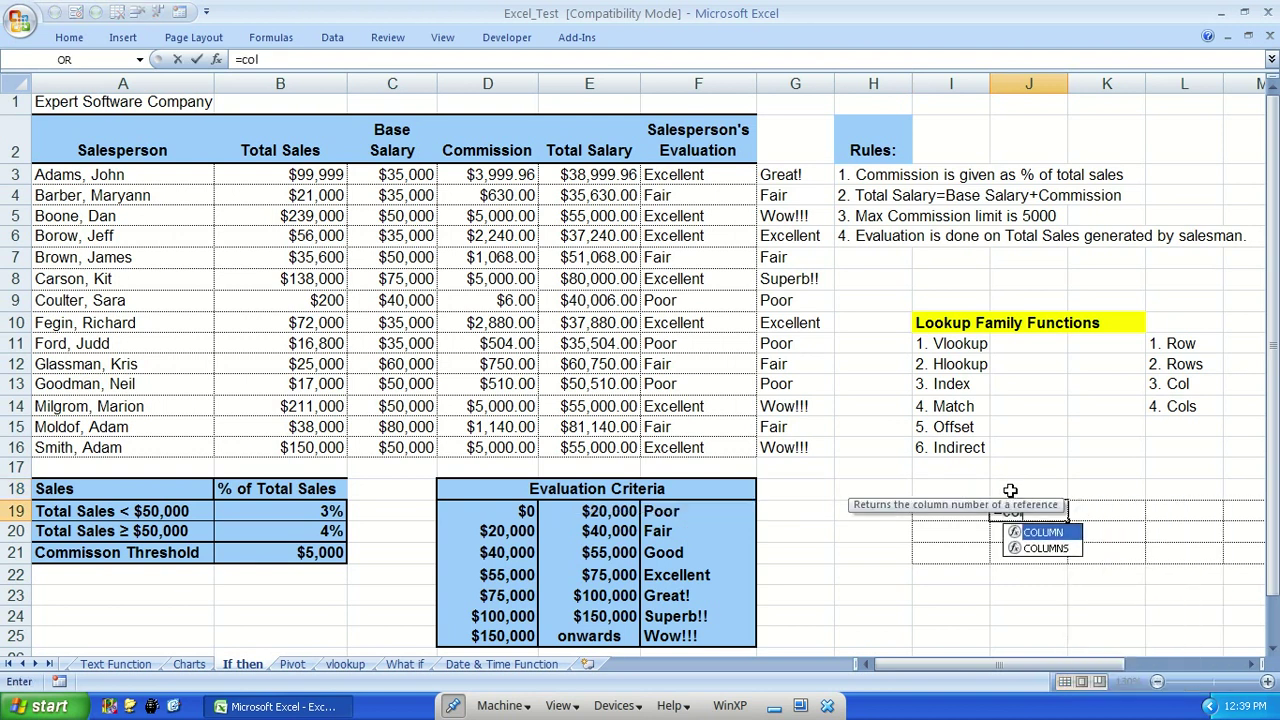
key(Tab)
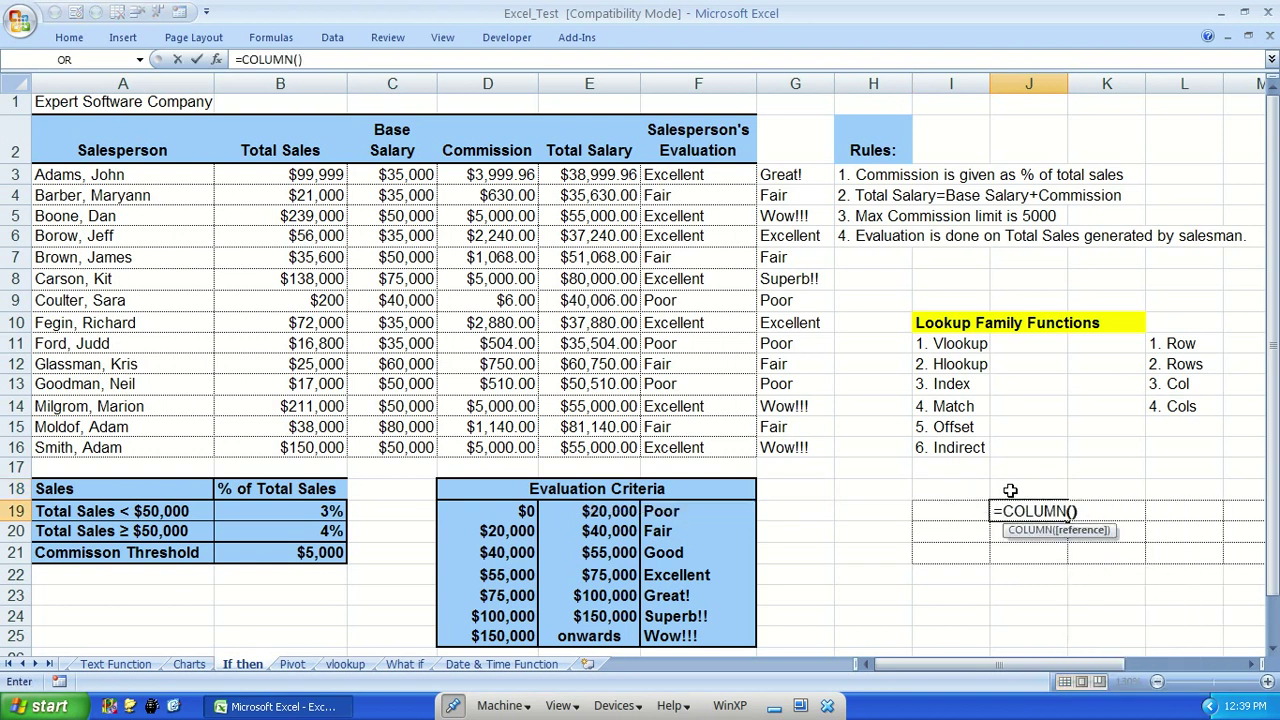
text())
key(ctrl+Return)
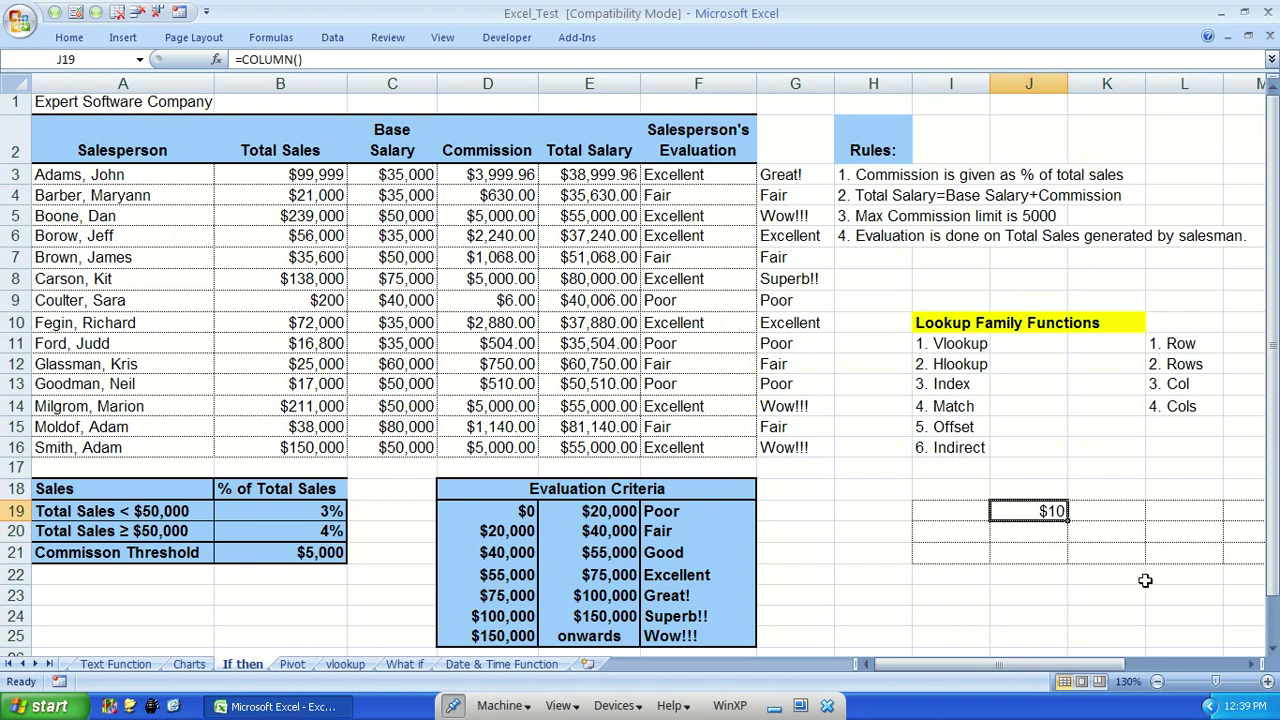
key(Delete)
key(Left)
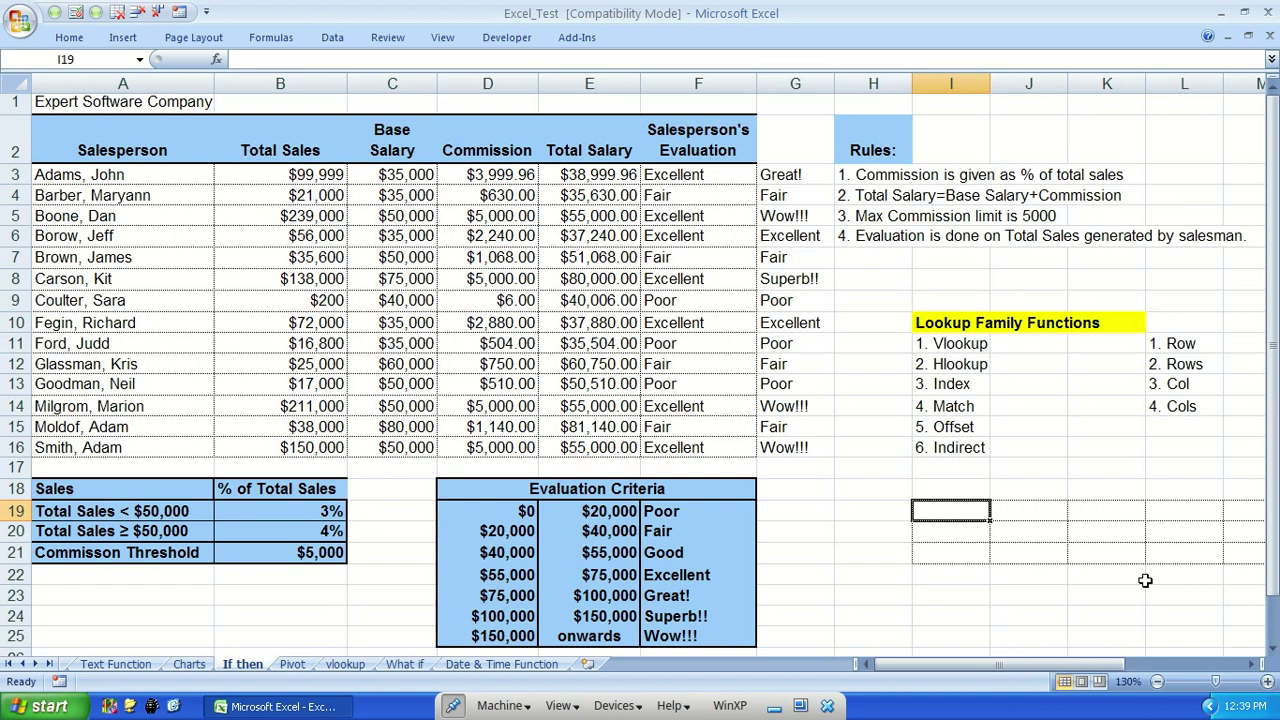
Change the list entry in L13 to "3. Column"
key(Right)
key(Up)
key(Right)
key(Up)
key(Right)
key(Up)
key(Up)
key(Up)
key(Up)
key(F2)
text(umn)
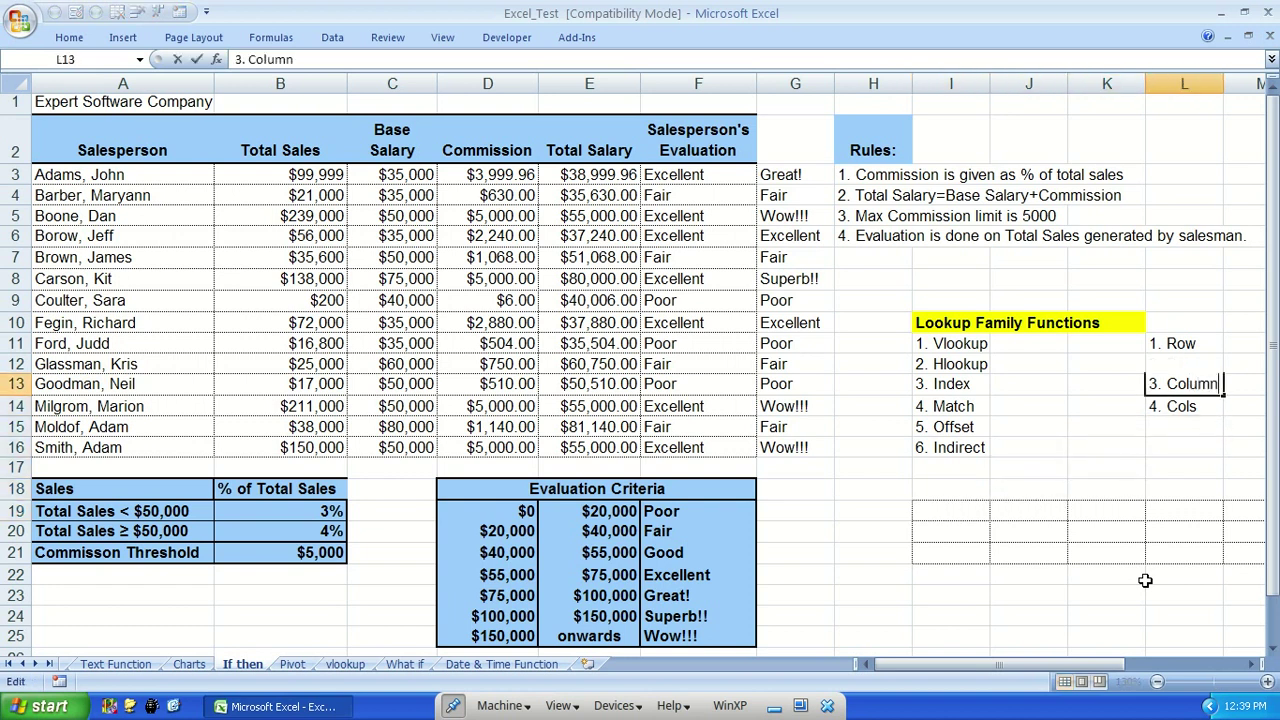
key(Return)
key(Down)
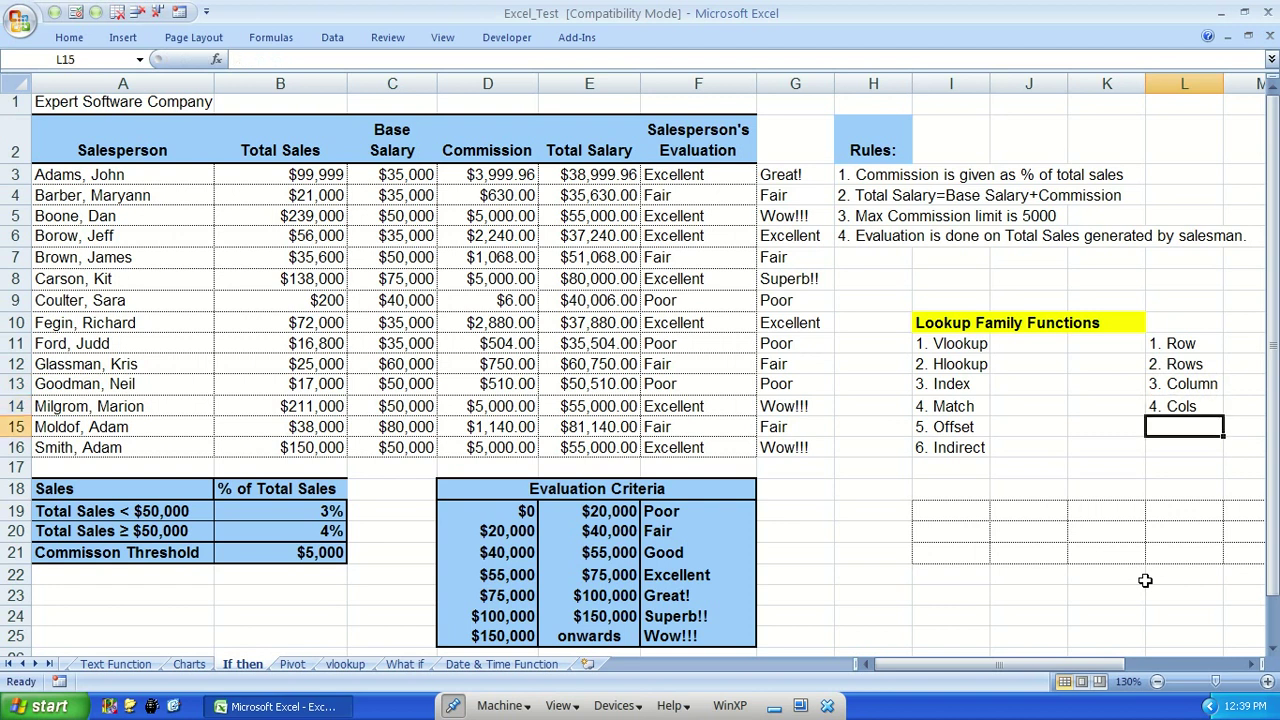
Enter =row() in the empty cell I18 below the lookup functions list
key(Left)
key(Left)
key(Down)
key(Down)
key(Left)
key(Down)
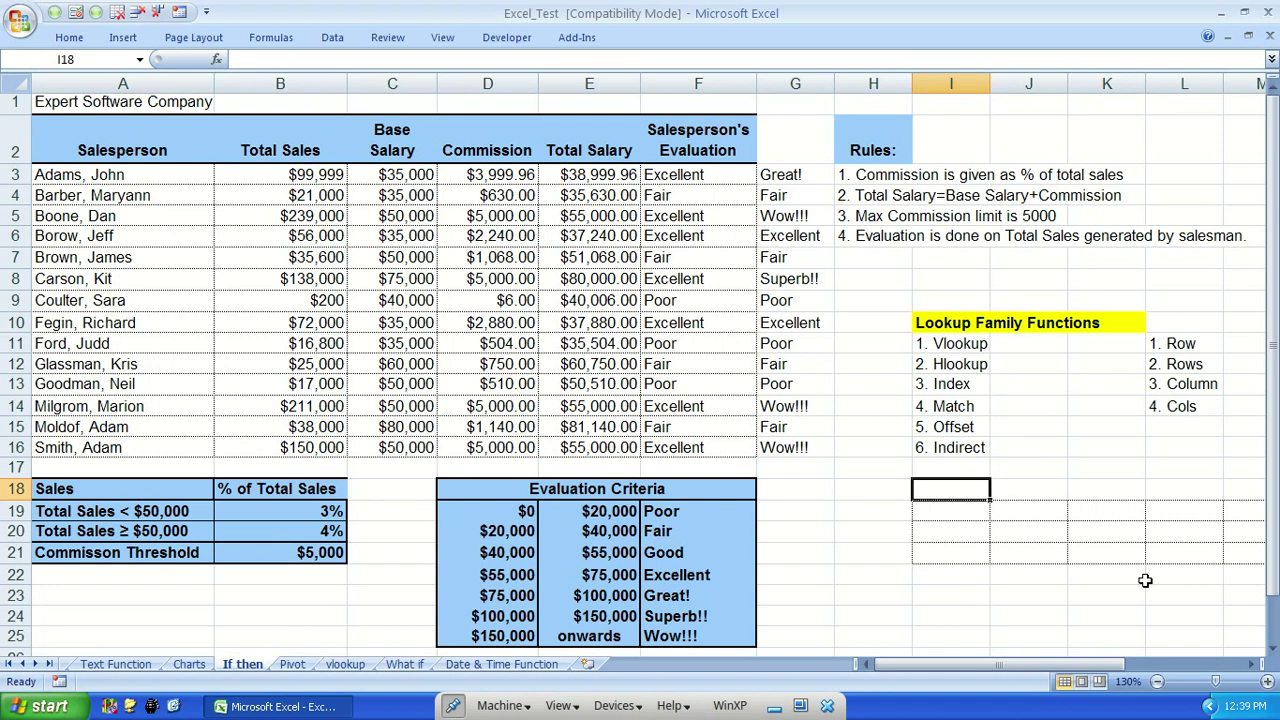
text(=row())
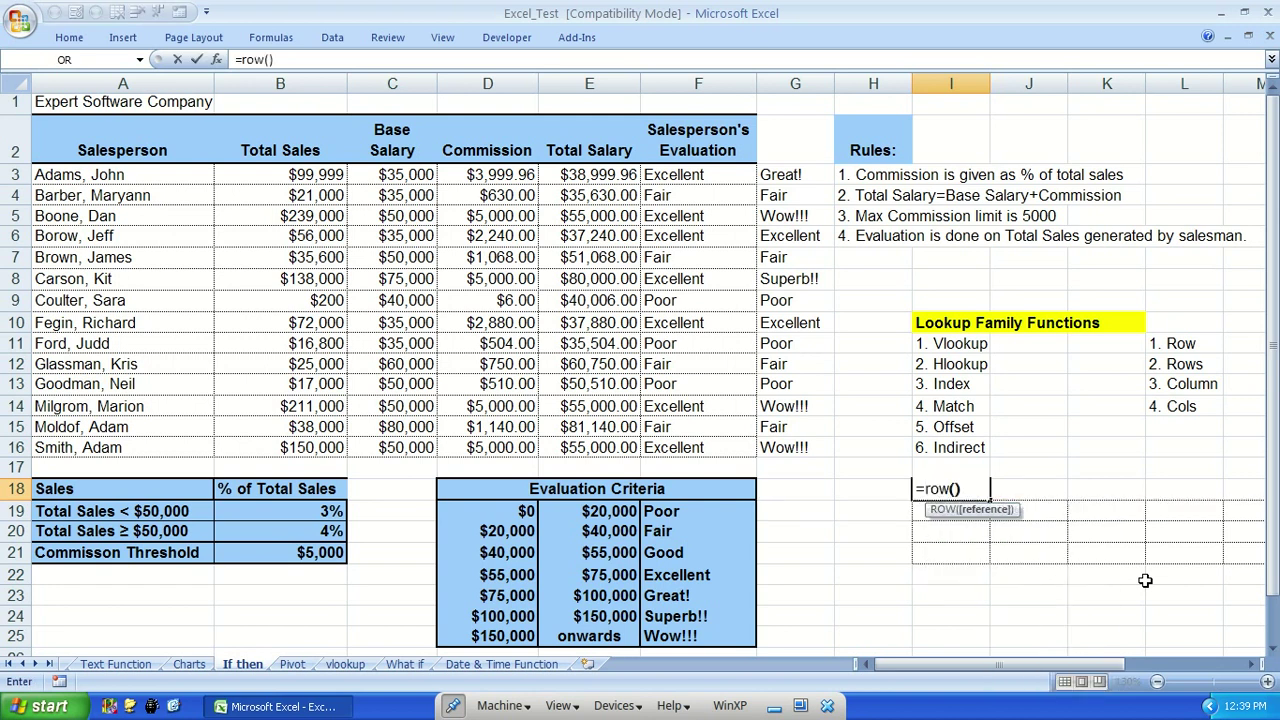
key(ctrl+Return)
Copy the ROW formula from I18 down through I22 and check the copied cells one by one
key(ctrl+c)
key(shift+Down)
key(shift+Down)
key(shift+Down)
key(shift+Down)
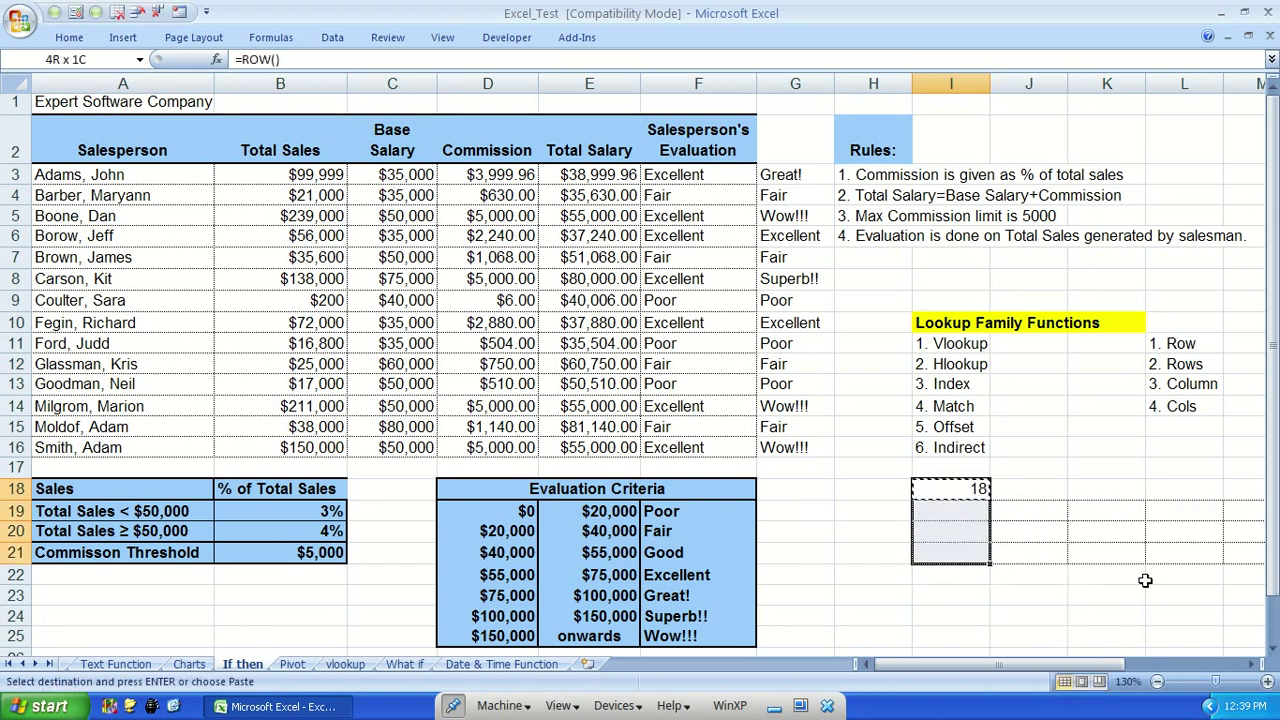
key(Return)
key(Down)
key(Down)
key(Down)
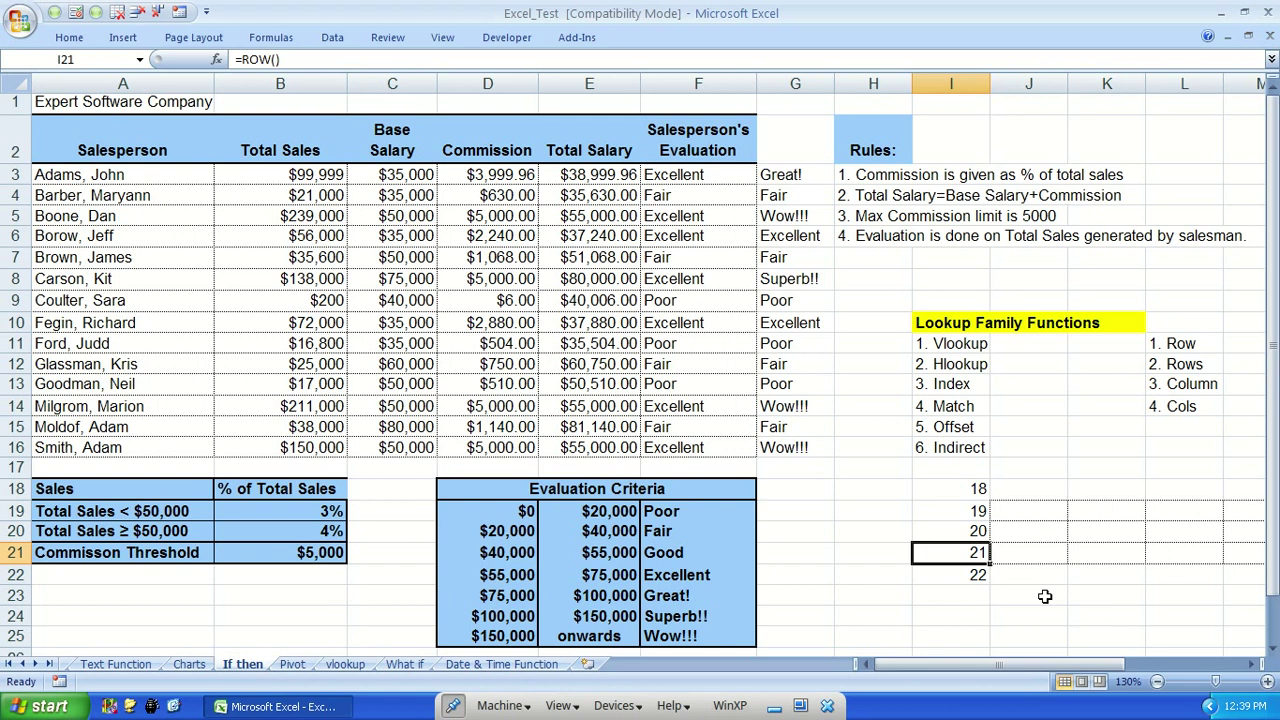
key(Up)
key(Up)
key(Up)
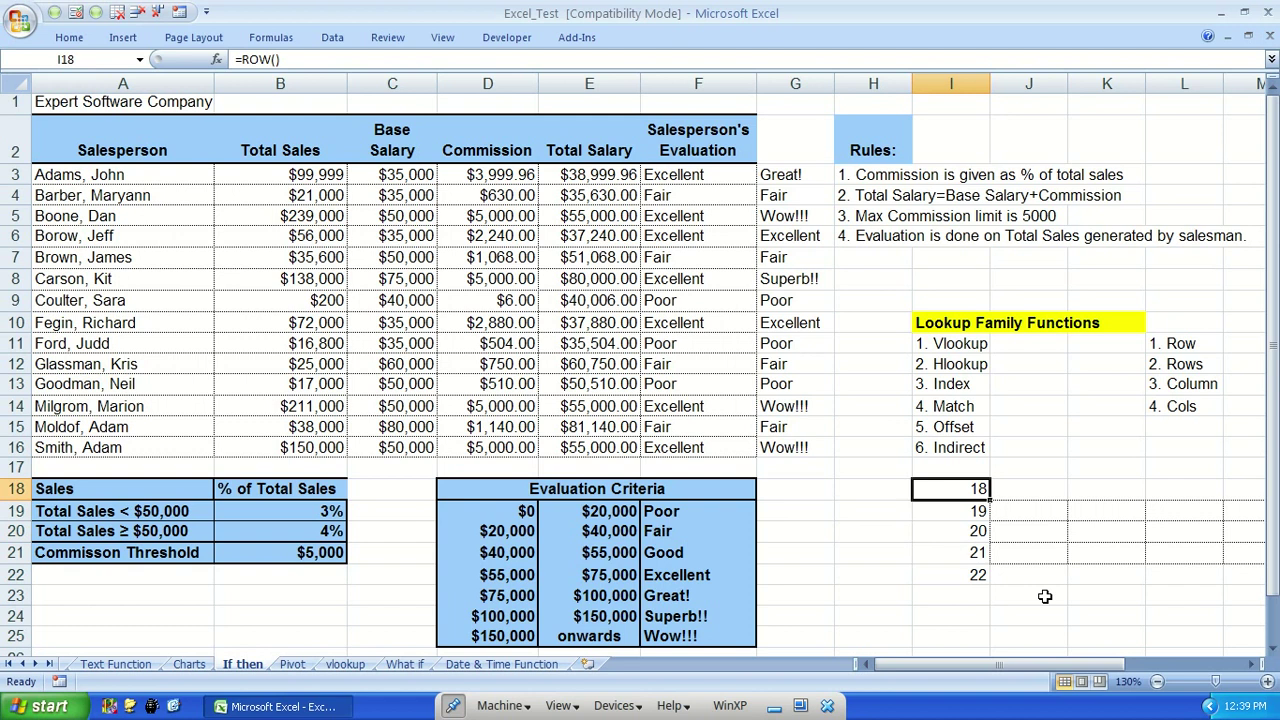
Clear the ROW formulas from I18:I22
key(shift+Down)
key(shift+Down)
key(shift+Down)
key(shift+Down)
key(Delete)
key(shift+Up)
key(shift+Up)
key(shift+Up)
key(shift+Up)
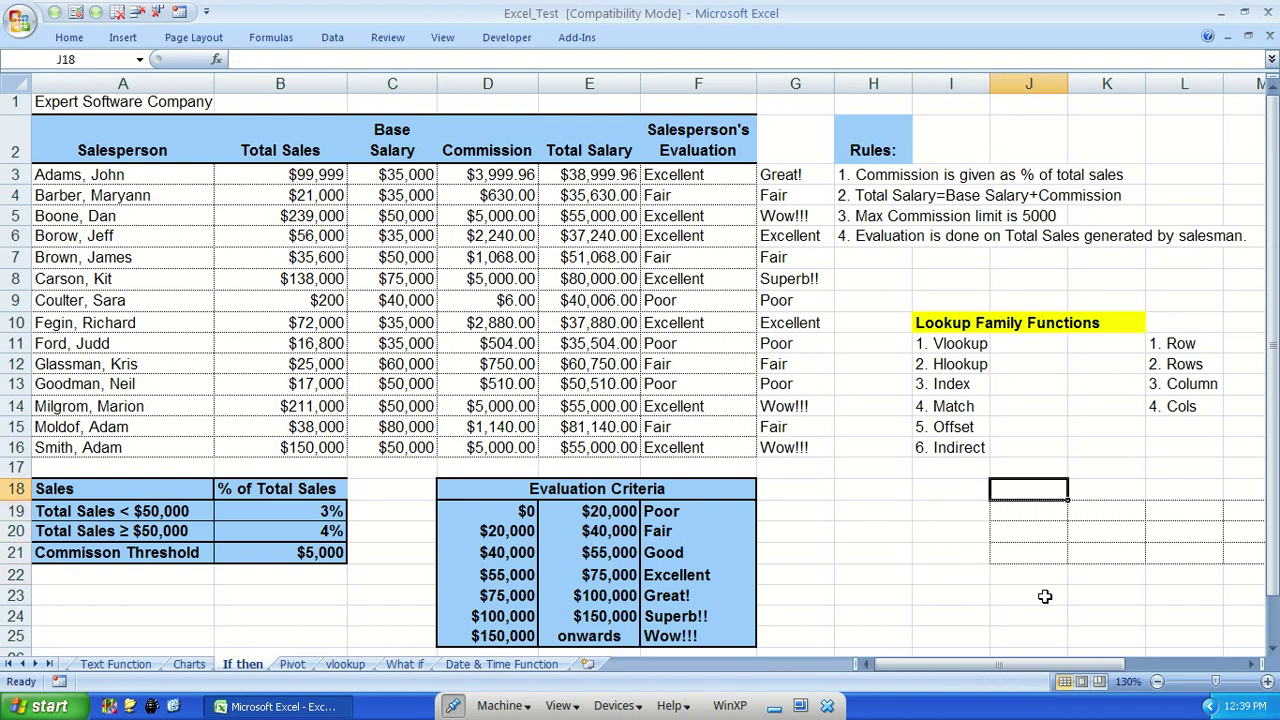
Enter =ROWS(F19:F25) in I18 to count the rows of the evaluation labels, and clear that cell again
text(=row)
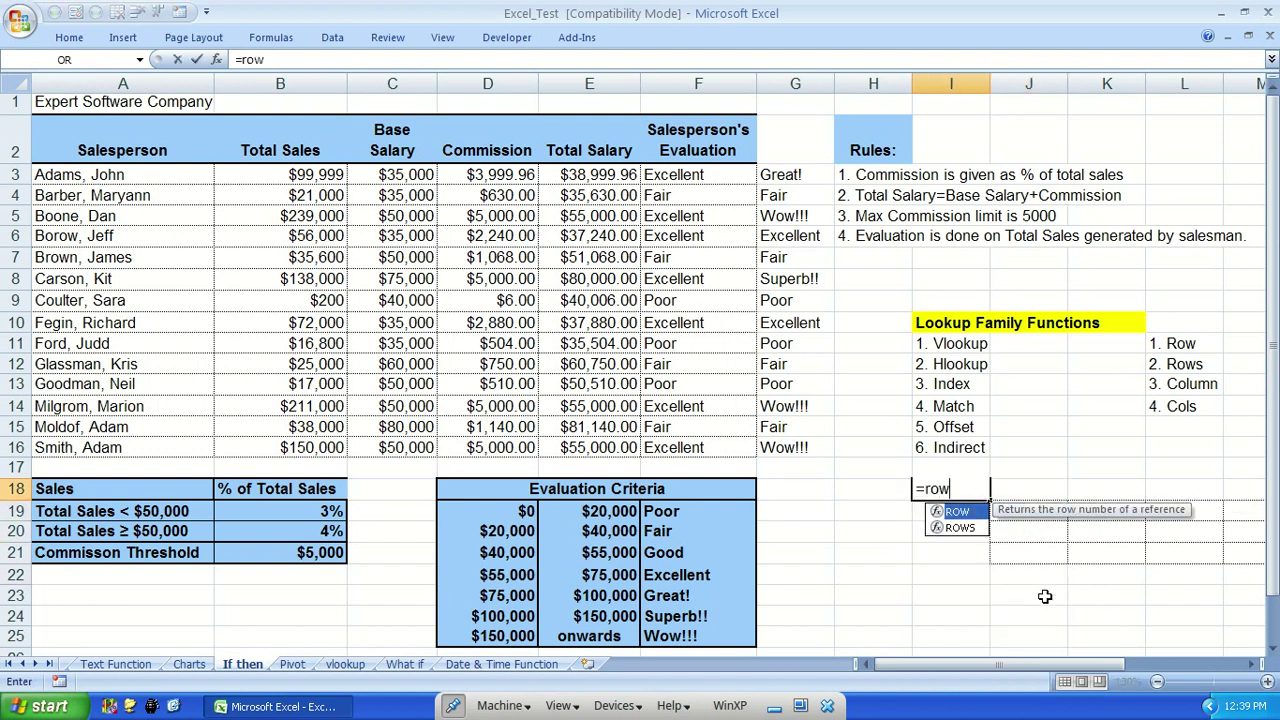
text(s)
key(Tab)
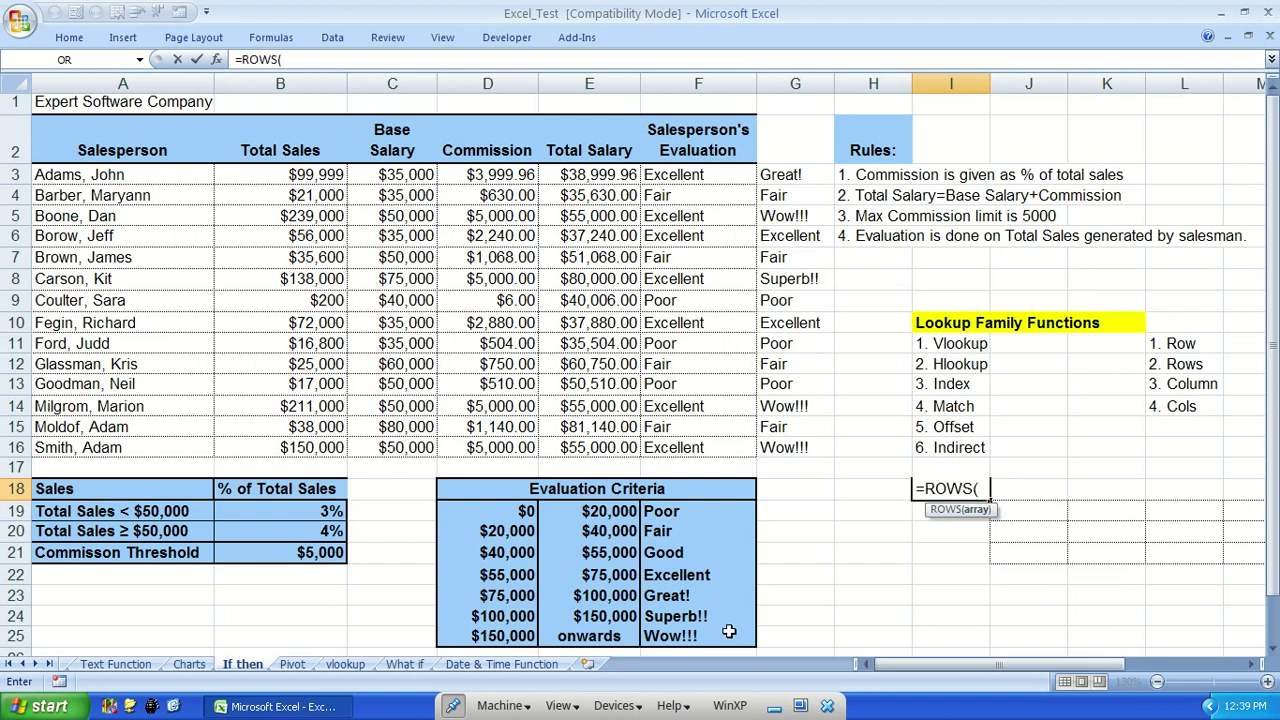
drag(673, 512, 667, 634)
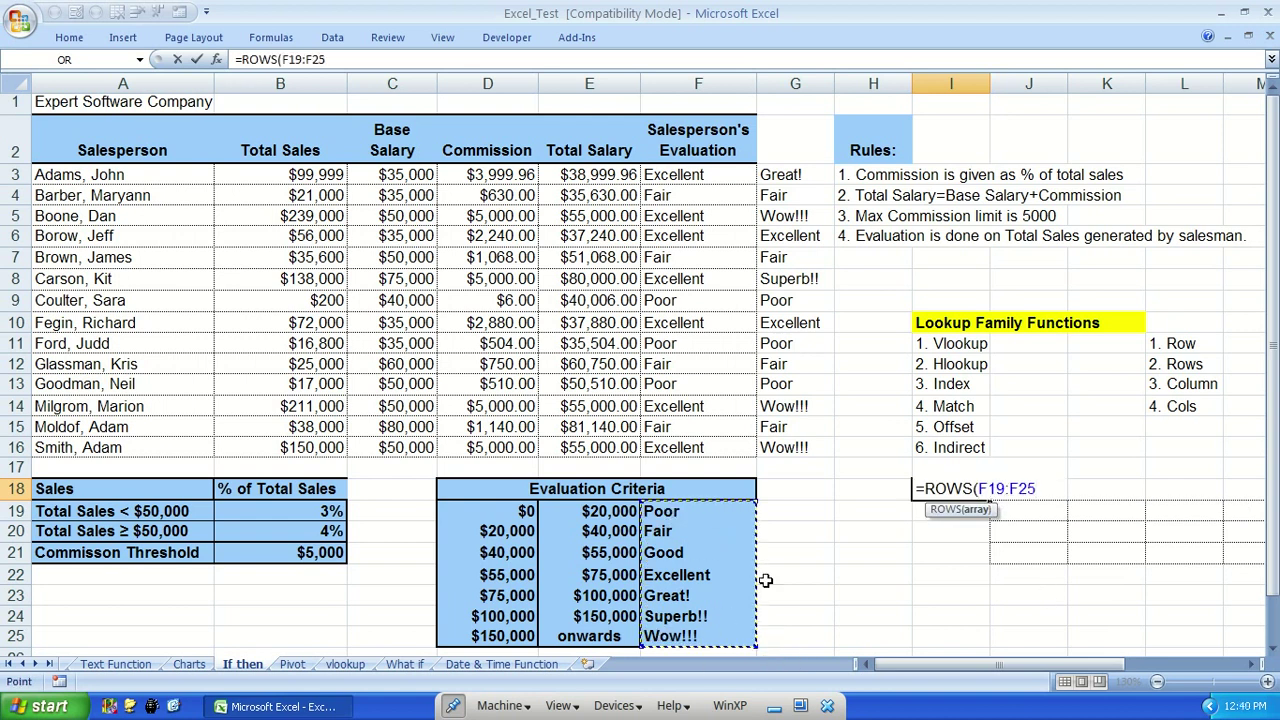
text())
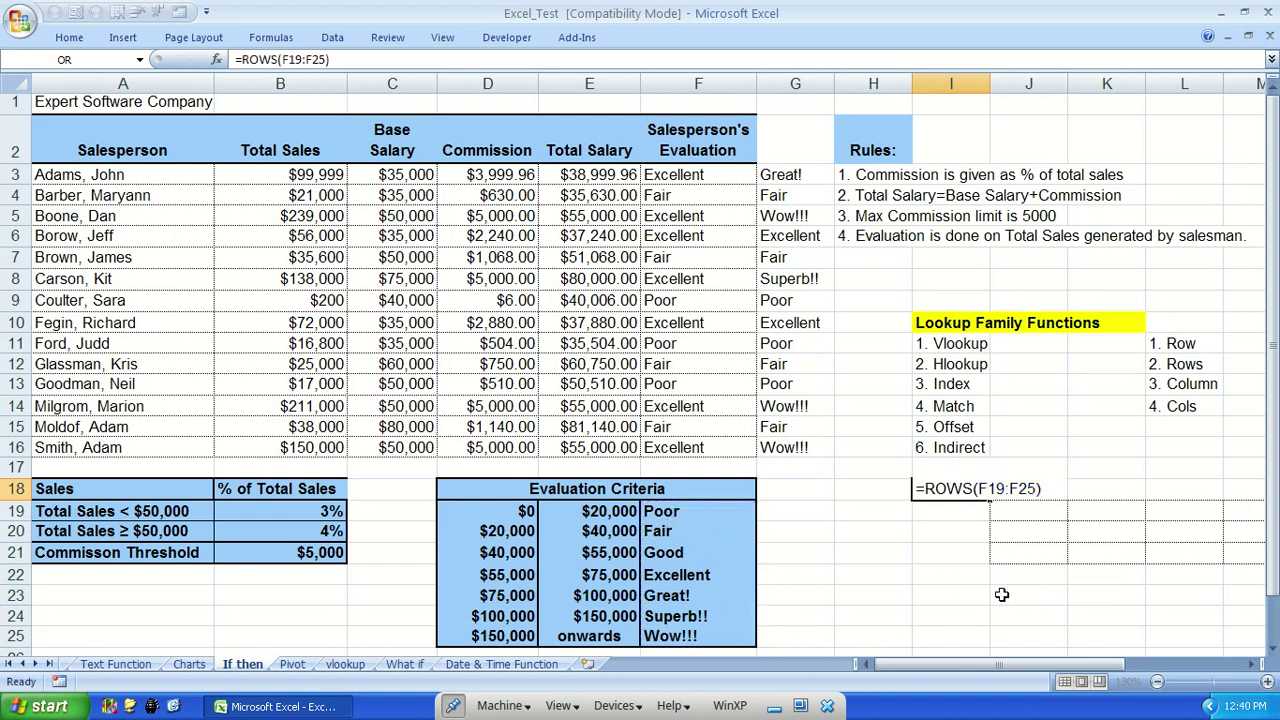
key(ctrl+Return)
key(Delete)
key(Down)
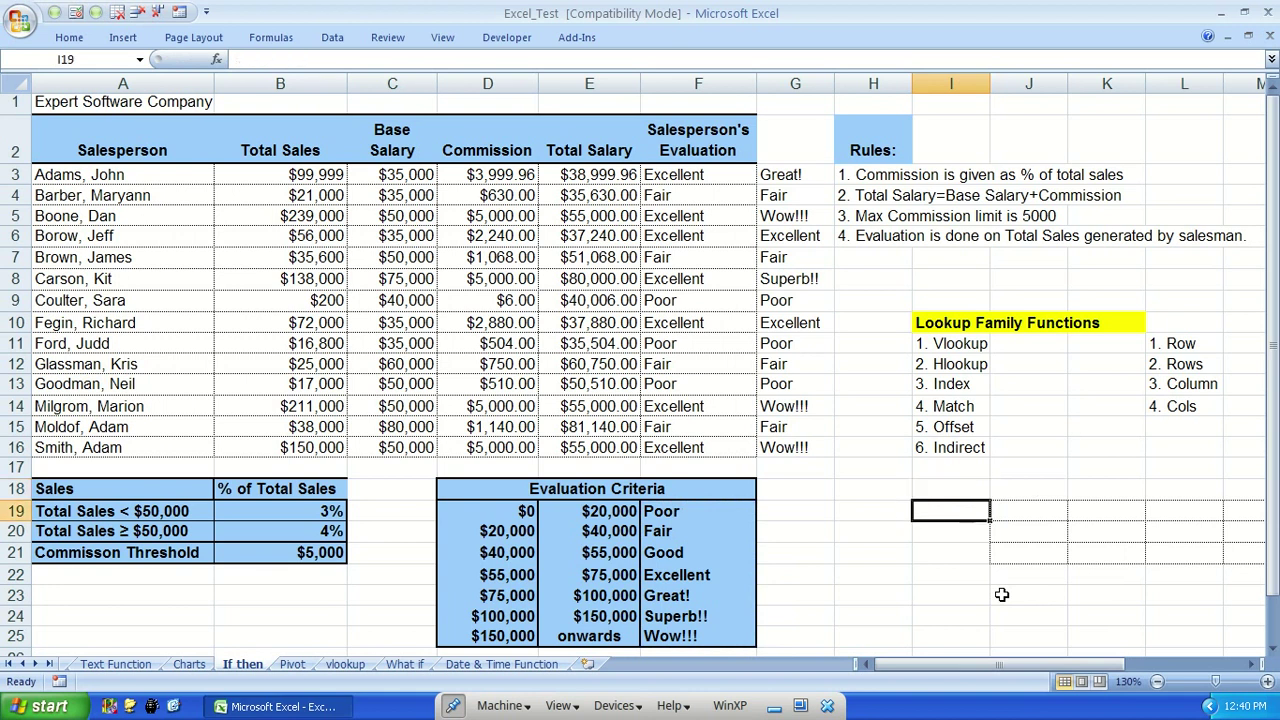
Enter =COLUMNS(D19:F25) in I19 to count the columns of the Evaluation Criteria table
text(=colu)
key(Down)
key(Tab)
key(Left)
key(Left)
key(Left)
key(shift+Left)
key(shift+Left)
key(shift+Down)
key(shift+Down)
key(shift+Down)
key(shift+Down)
key(shift+Down)
key(shift+Down)
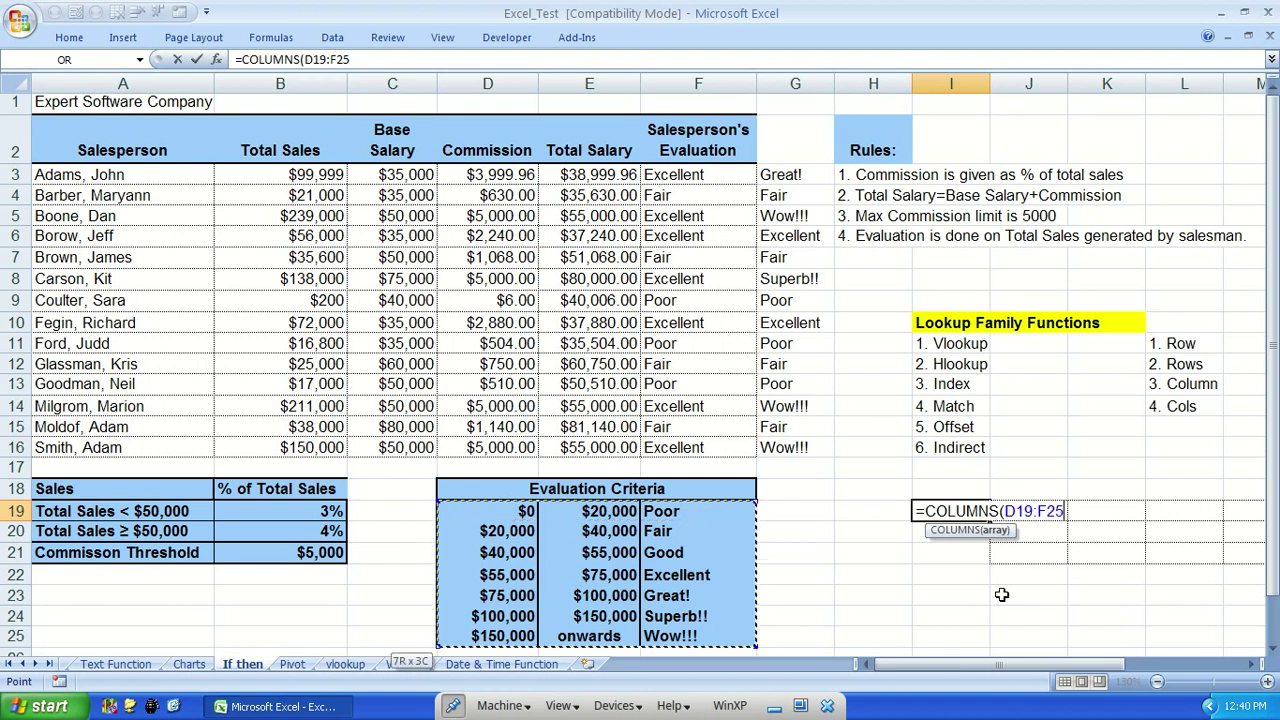
key(ctrl+Return)
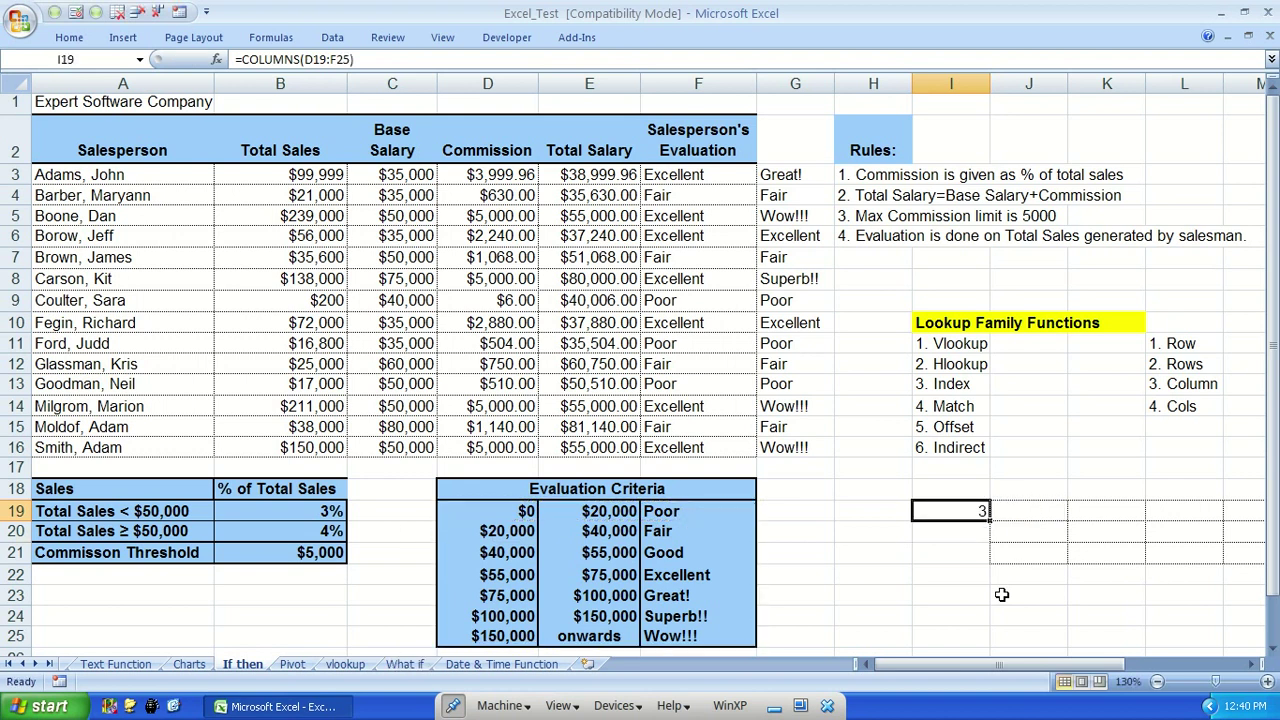
Clear I19 and select the Index and Match entries, I13:I14, in the Lookup Family Functions list
key(Up)
key(Right)
key(Up)
key(Right)
key(Up)
key(Up)
key(Right)
key(Up)
key(Up)
key(Up)
key(Up)
key(Left)
key(Left)
key(Left)
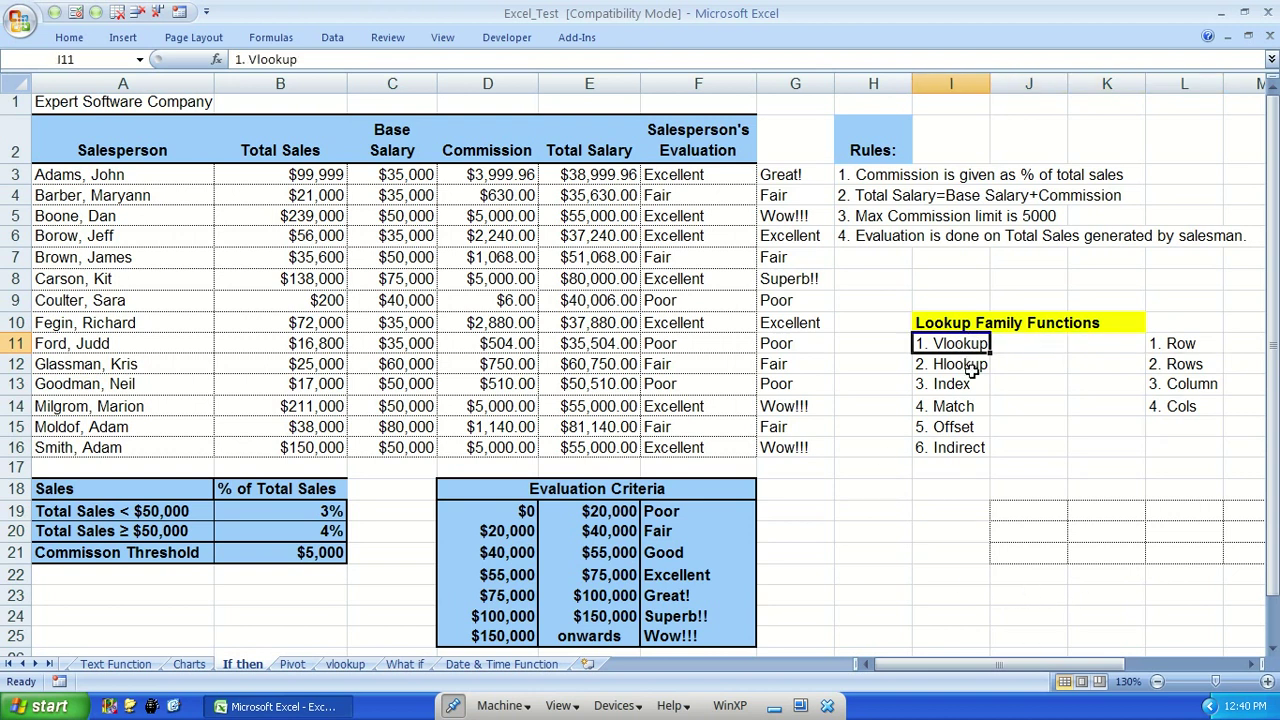
drag(960, 393, 962, 405)
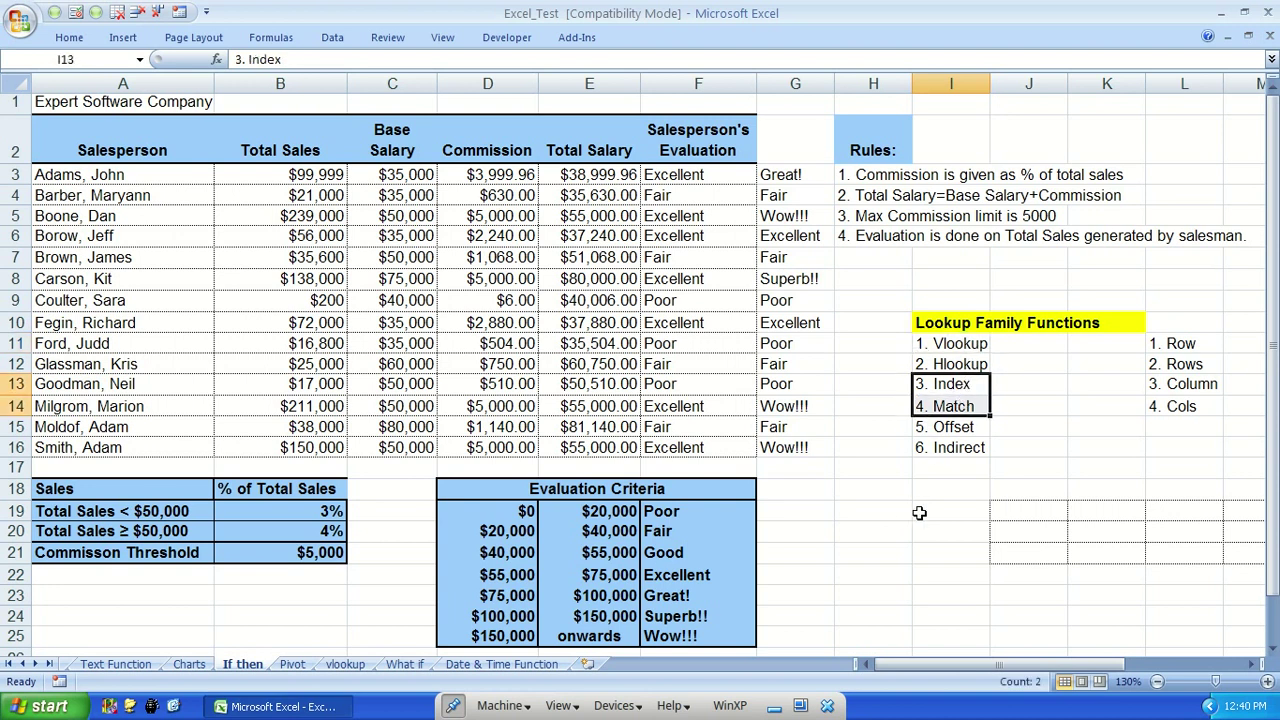